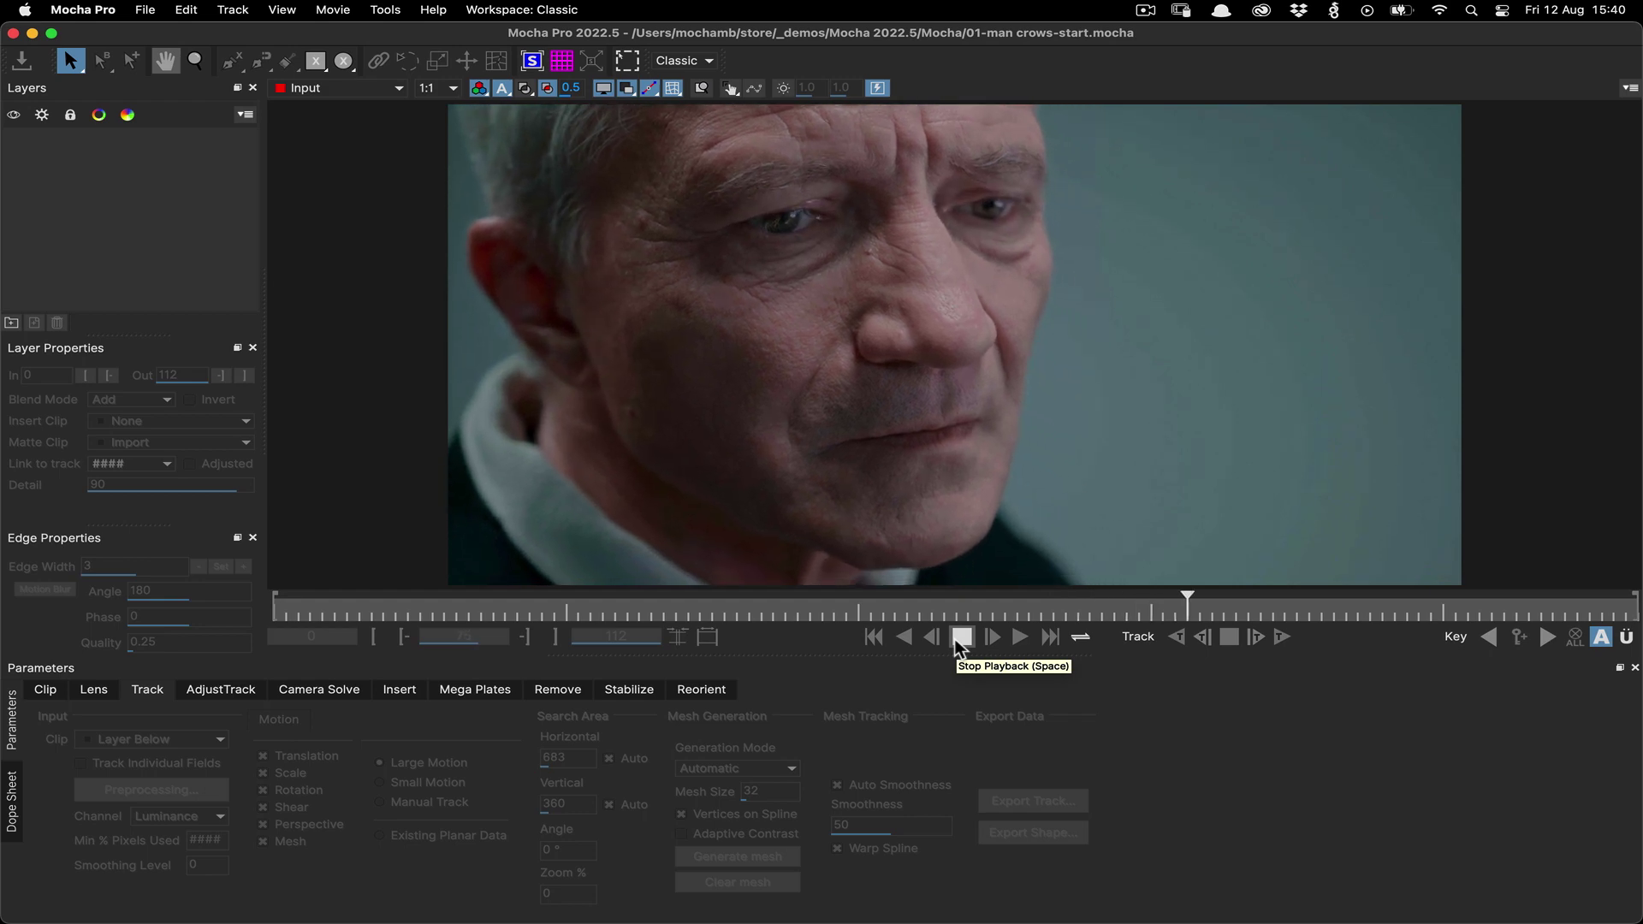
# Stop playback and scrub back and forth through the footage to review the face
pyautogui.click(960, 638)
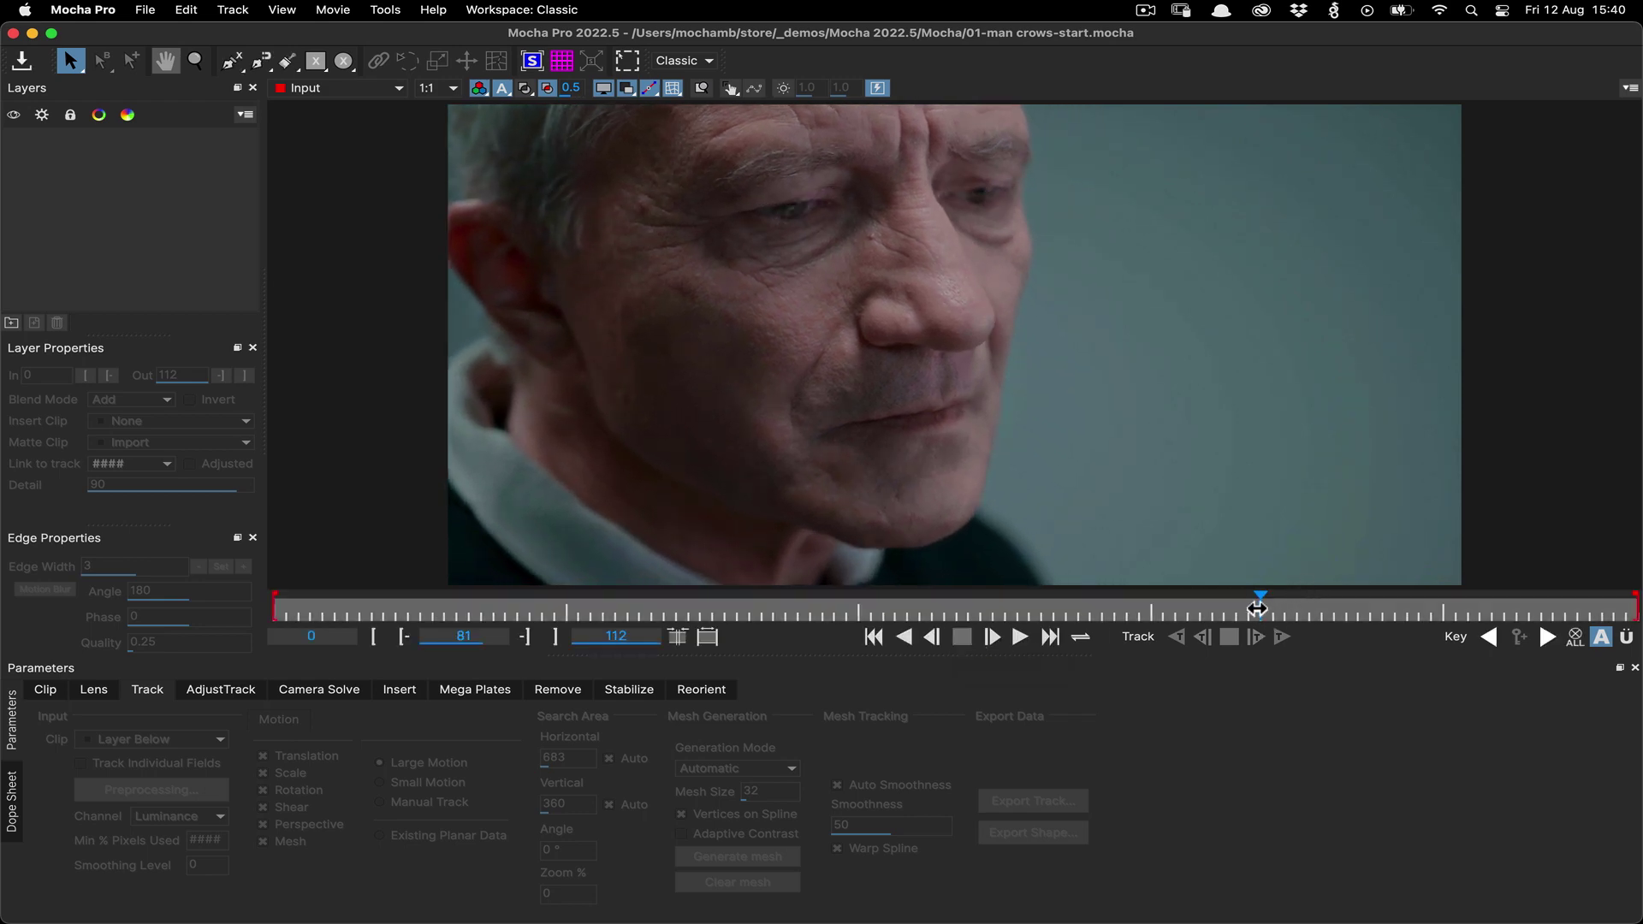
pyautogui.moveTo(1258, 606)
pyautogui.mouseDown()
pyautogui.moveTo(1637, 606)
pyautogui.moveTo(285, 597)
pyautogui.moveTo(1637, 598)
pyautogui.moveTo(286, 597)
pyautogui.moveTo(1470, 597)
pyautogui.mouseUp()
pyautogui.click(1488, 638)
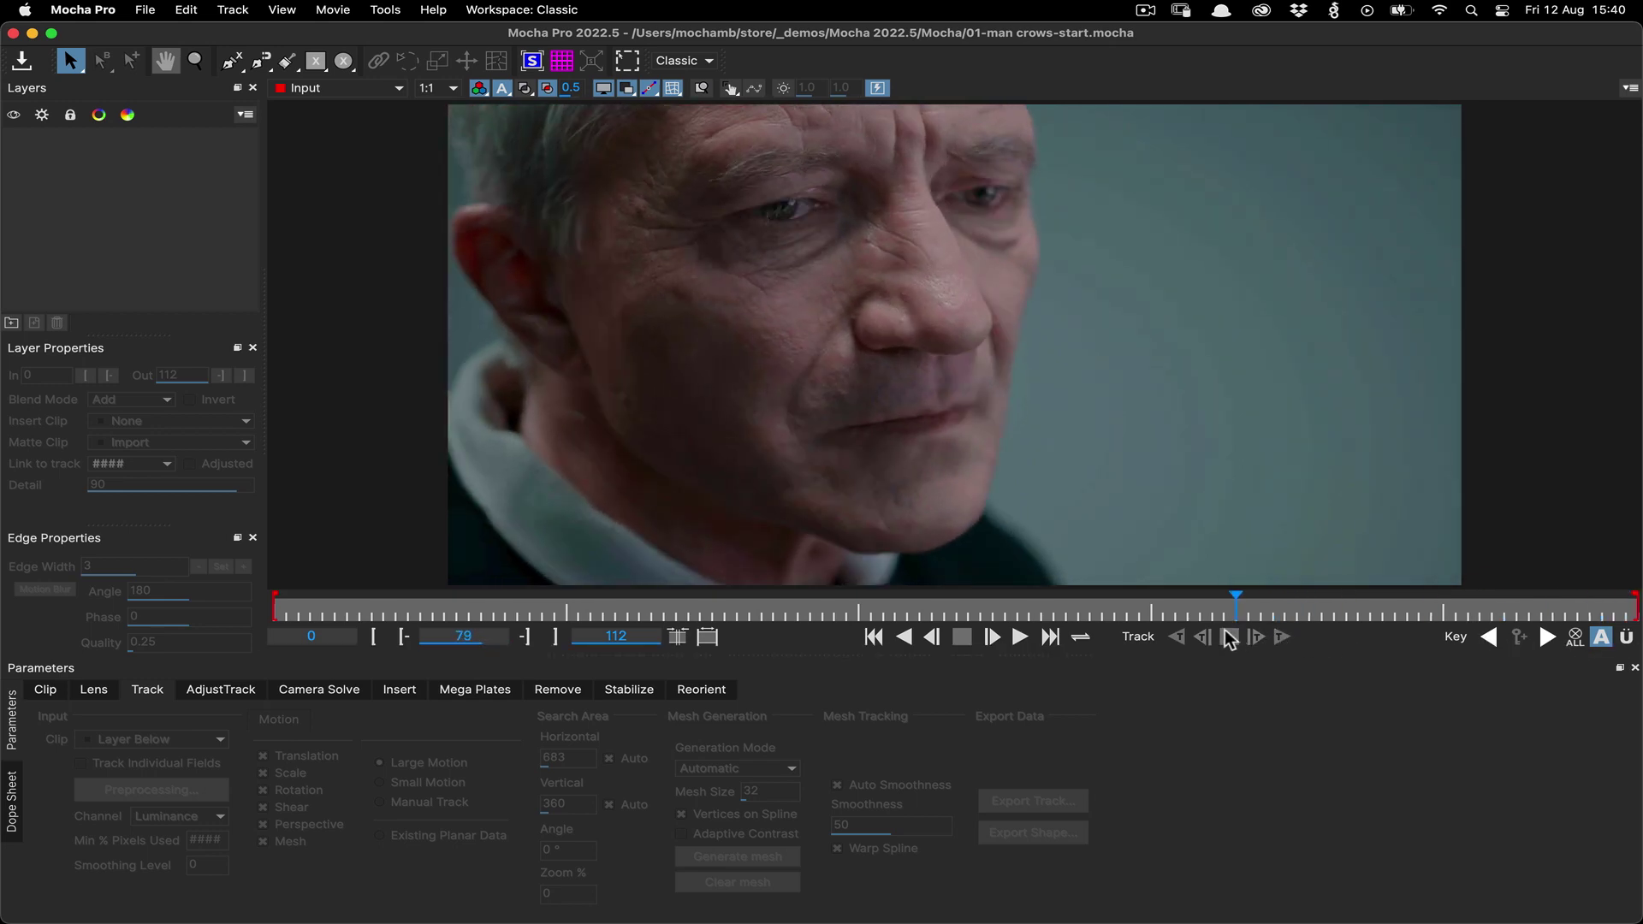
pyautogui.moveTo(1173, 639)
pyautogui.mouseDown()
pyautogui.moveTo(1060, 638)
pyautogui.moveTo(1330, 639)
pyautogui.moveTo(396, 604)
pyautogui.moveTo(481, 589)
pyautogui.mouseUp()
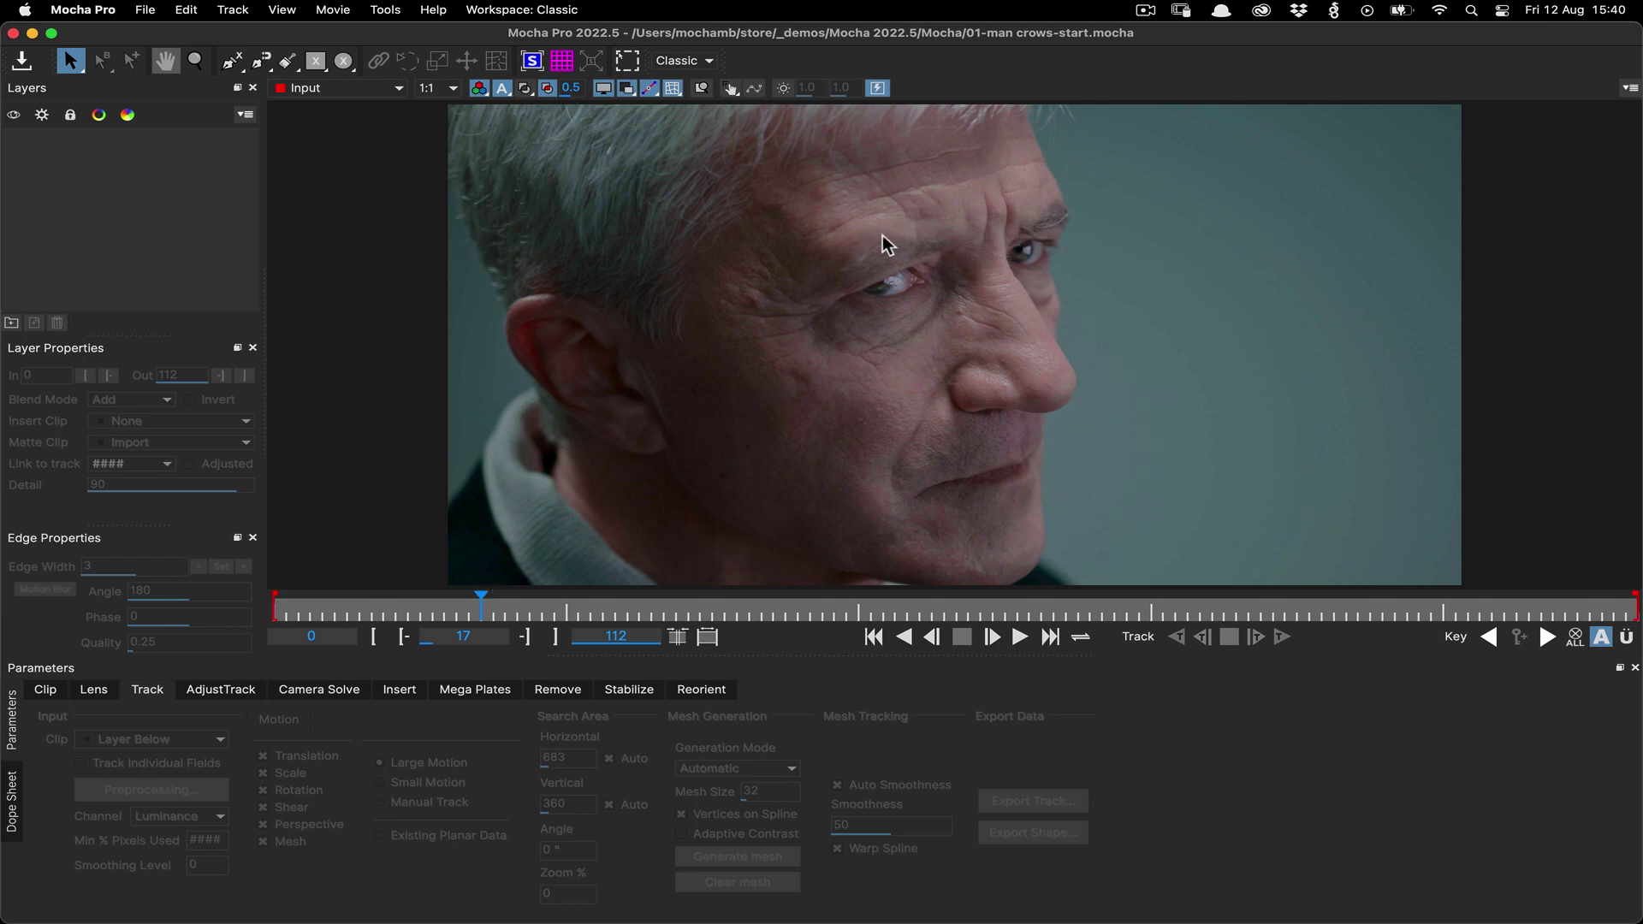
pyautogui.scroll(2, 835, 273)
pyautogui.scroll(3, 796, 308)
pyautogui.scroll(-2, 777, 353)
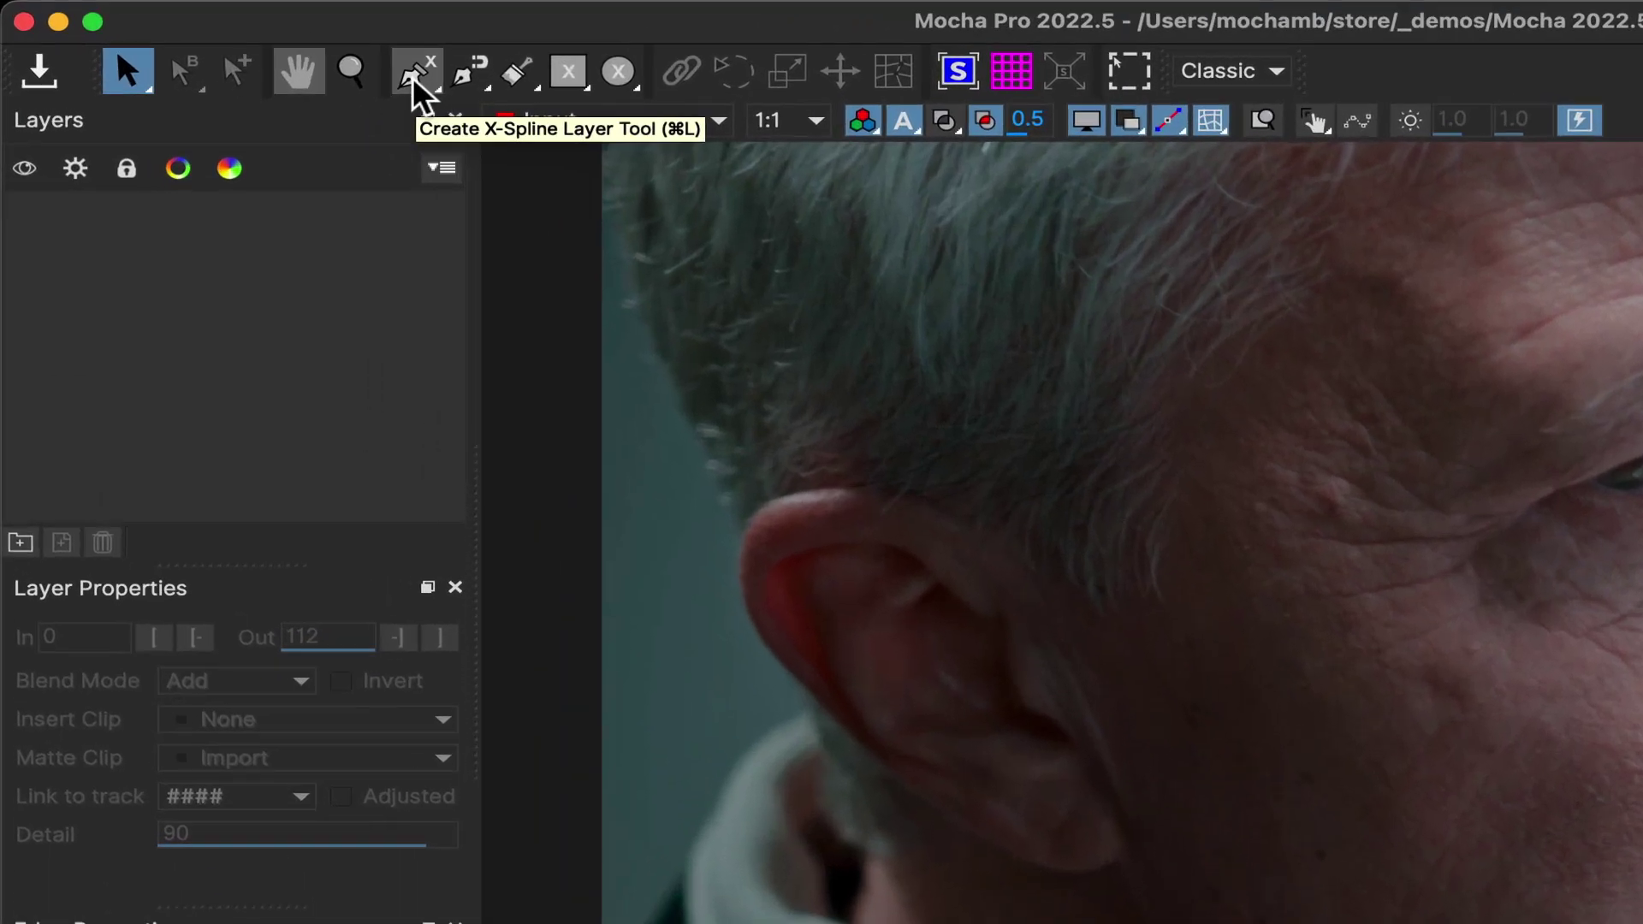
# Draw a closed X-Spline around the cheek and temple, then nudge a temple point
pyautogui.click(233, 61)
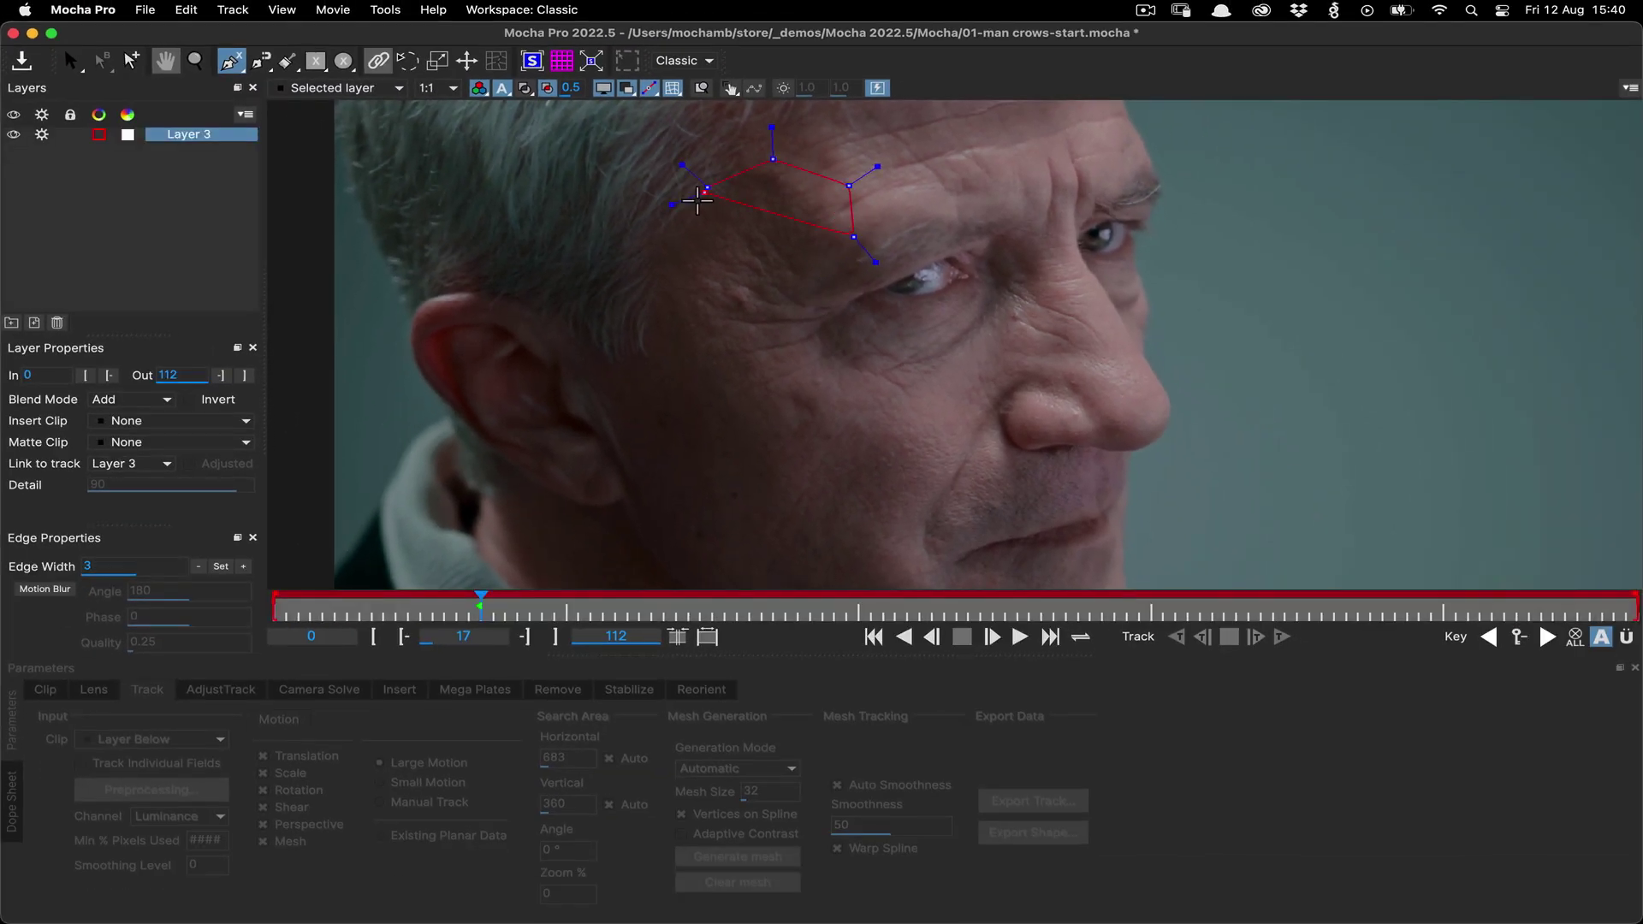
pyautogui.click(689, 446)
pyautogui.click(821, 449)
pyautogui.click(879, 396)
pyautogui.click(842, 339)
pyautogui.click(823, 310)
pyautogui.rightClick(771, 377)
pyautogui.click(876, 215)
pyautogui.click(850, 188)
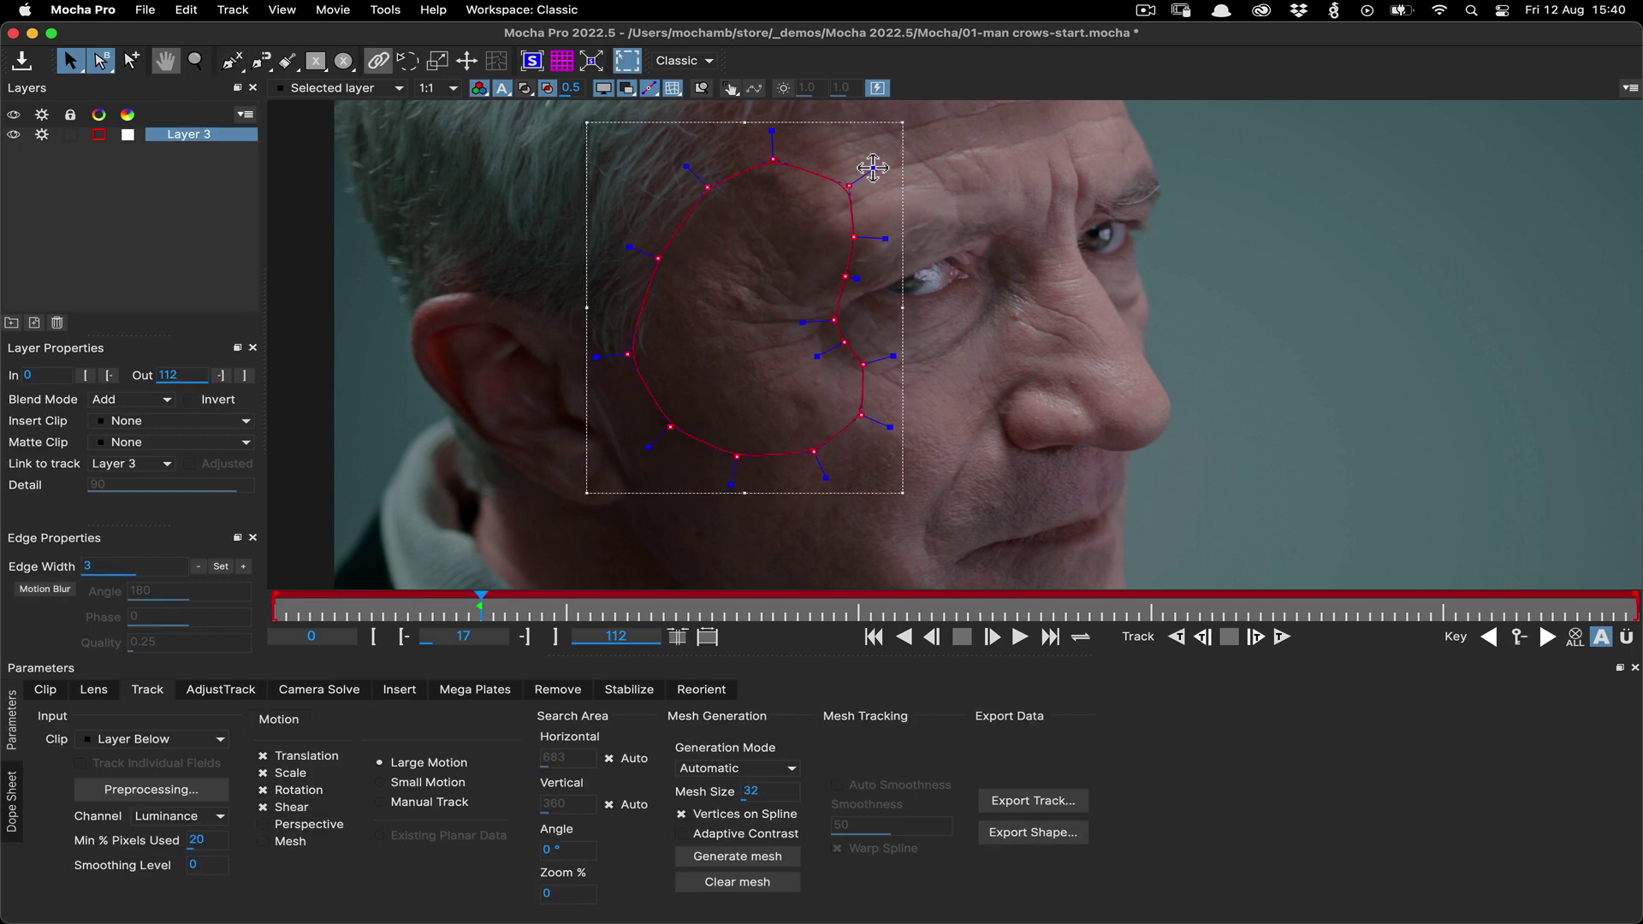
pyautogui.moveTo(849, 188); pyautogui.dragTo(845, 192)
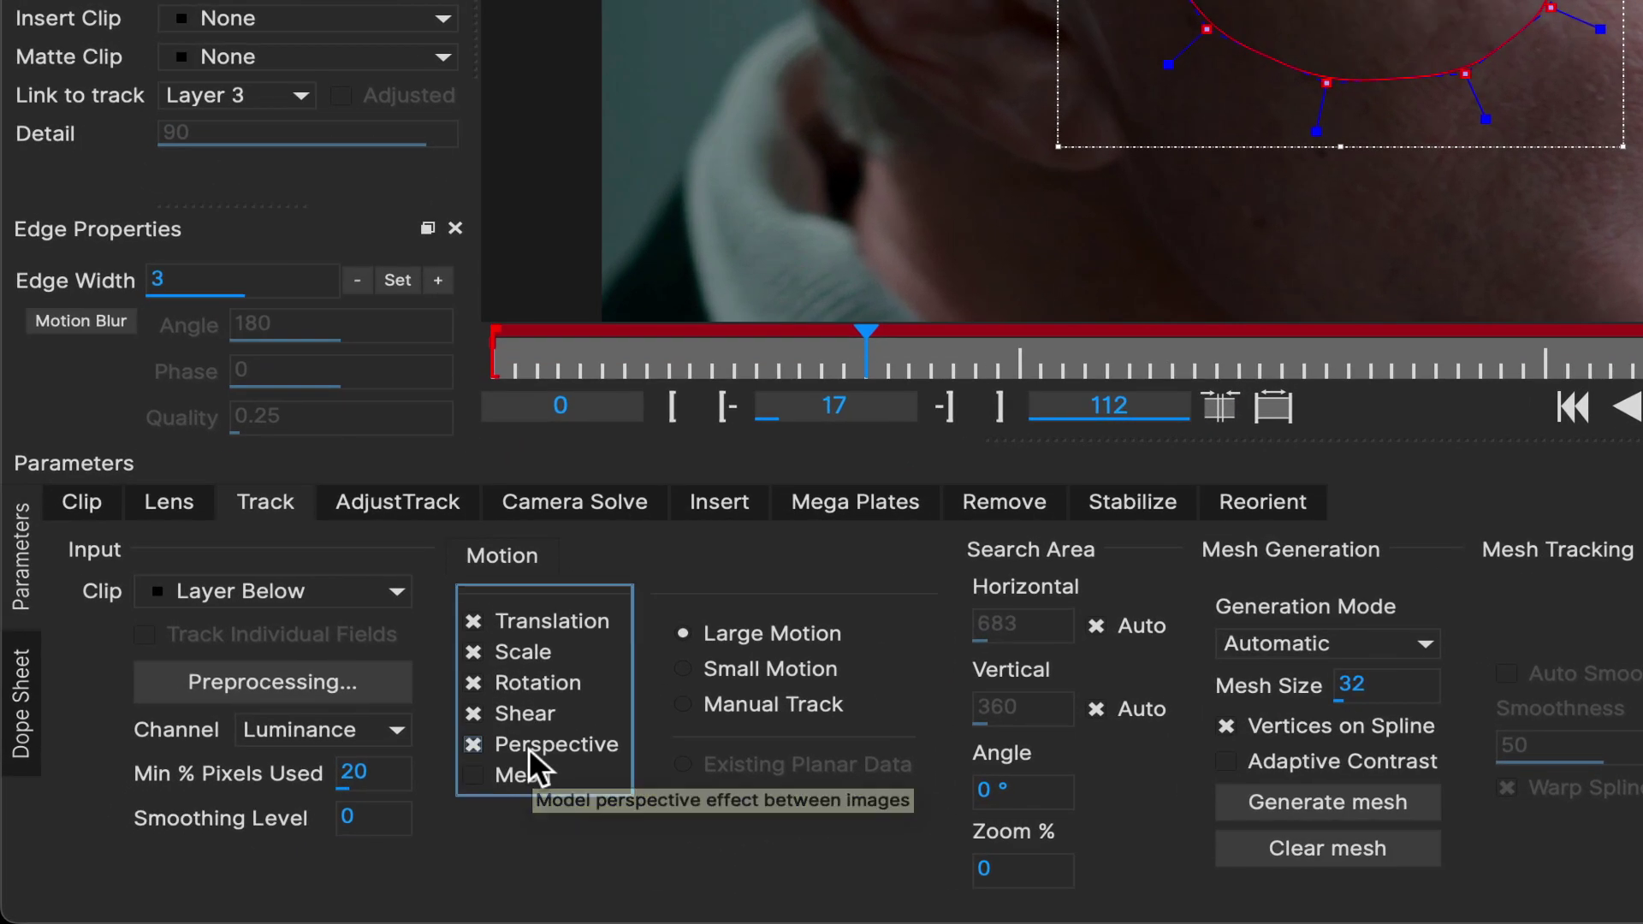
# Enable perspective motion and adaptive contrast, then generate a mesh inside the cheek outline
pyautogui.click(309, 824)
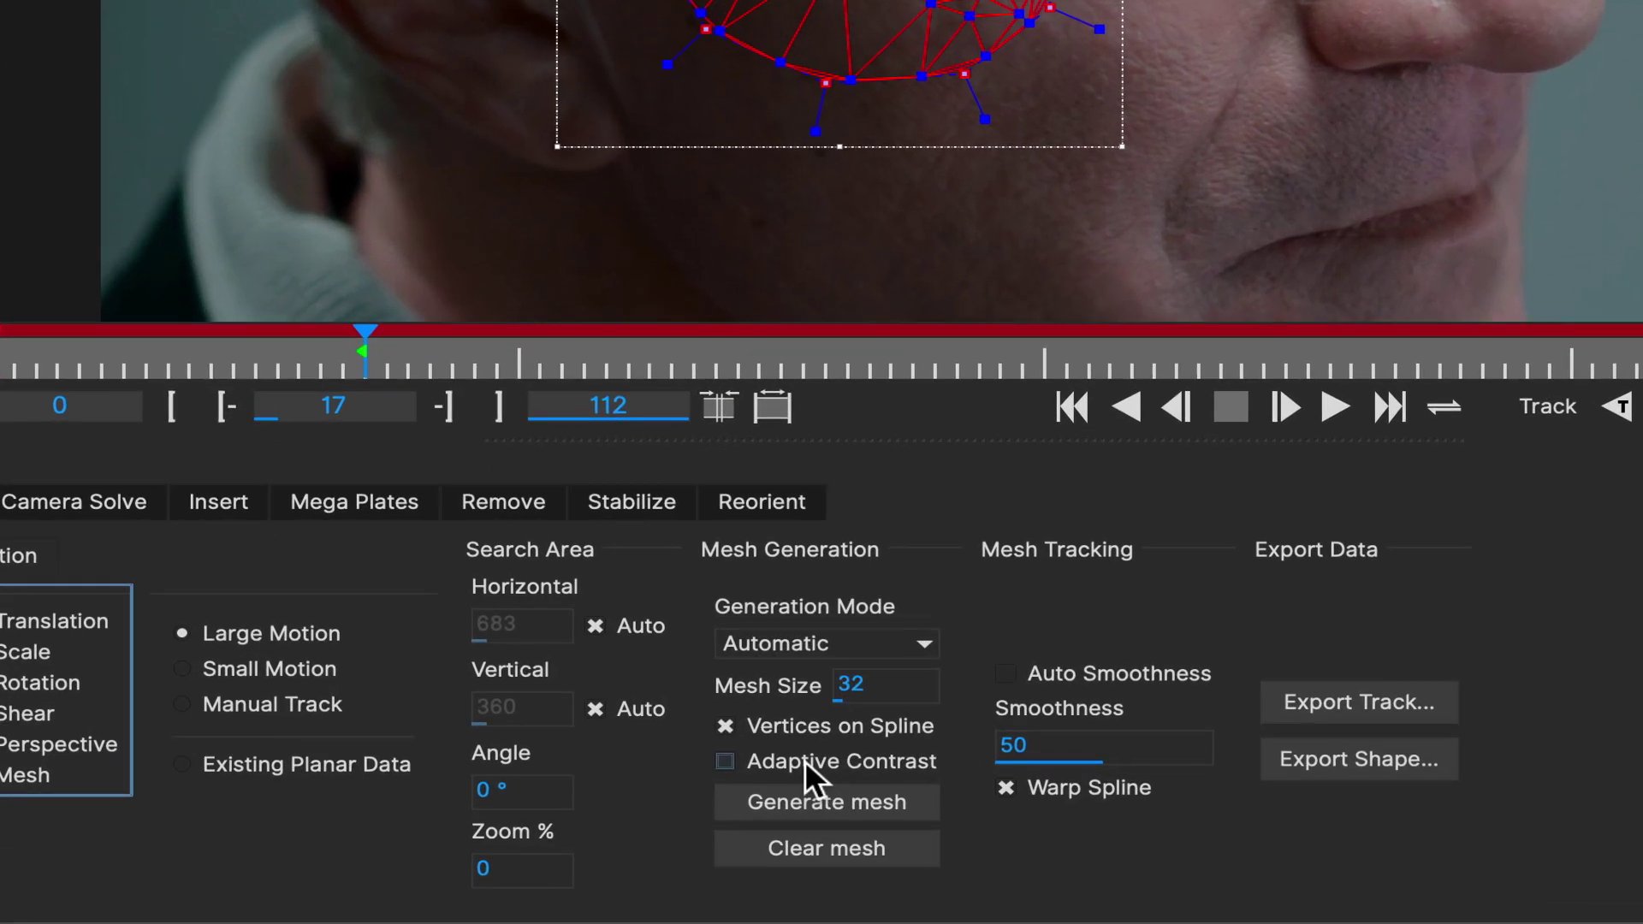
pyautogui.click(725, 762)
pyautogui.click(801, 793)
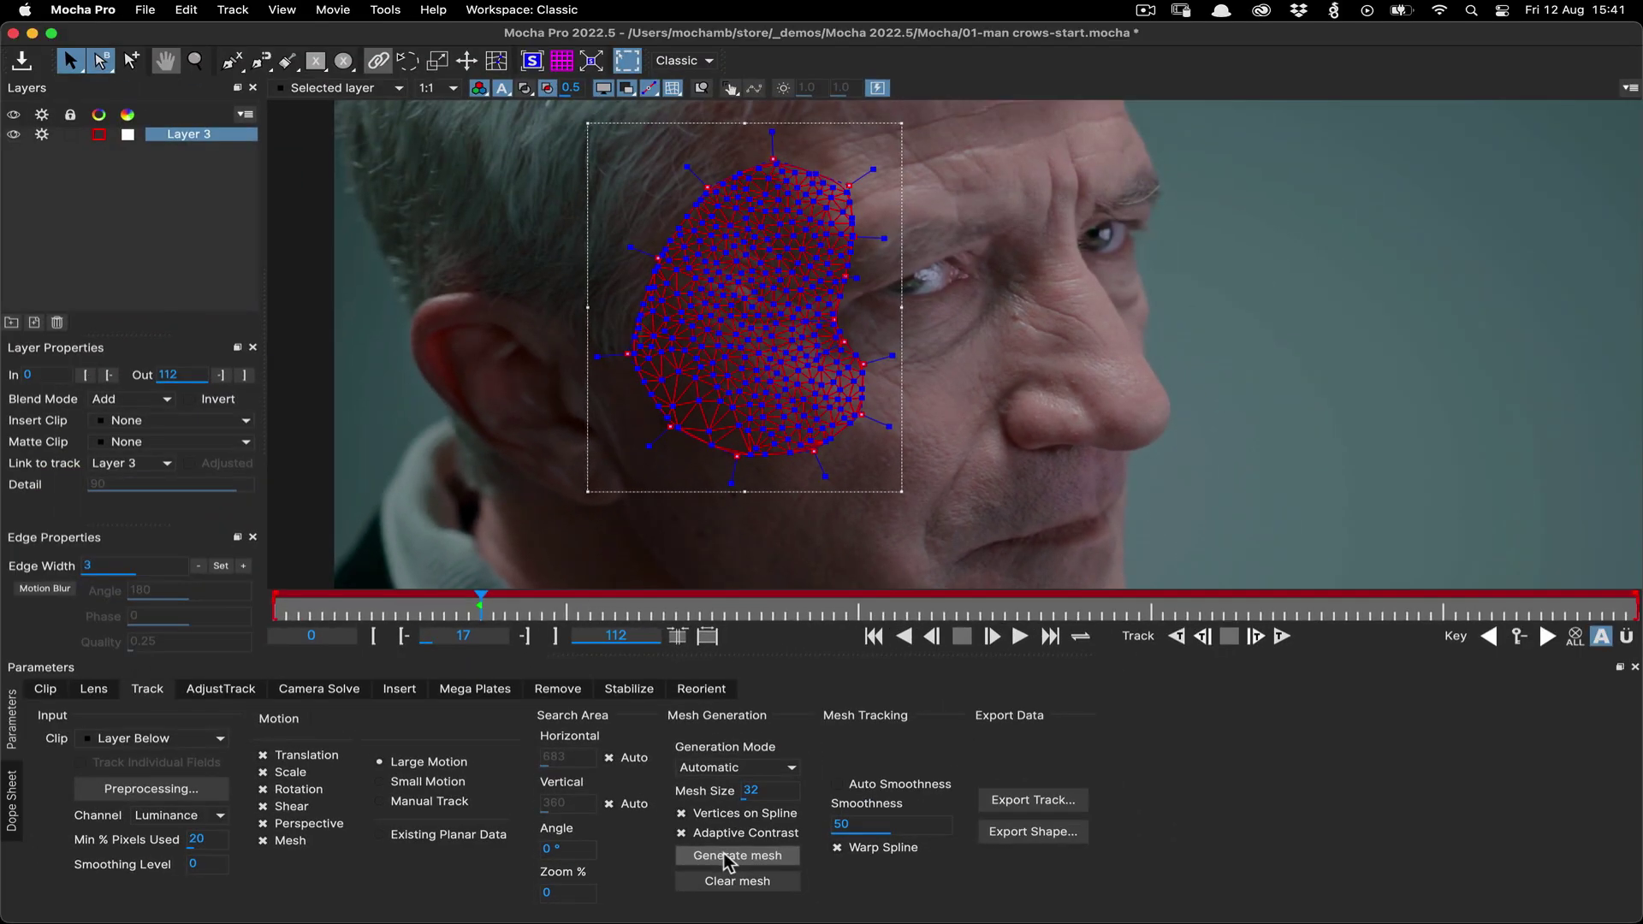
pyautogui.click(729, 858)
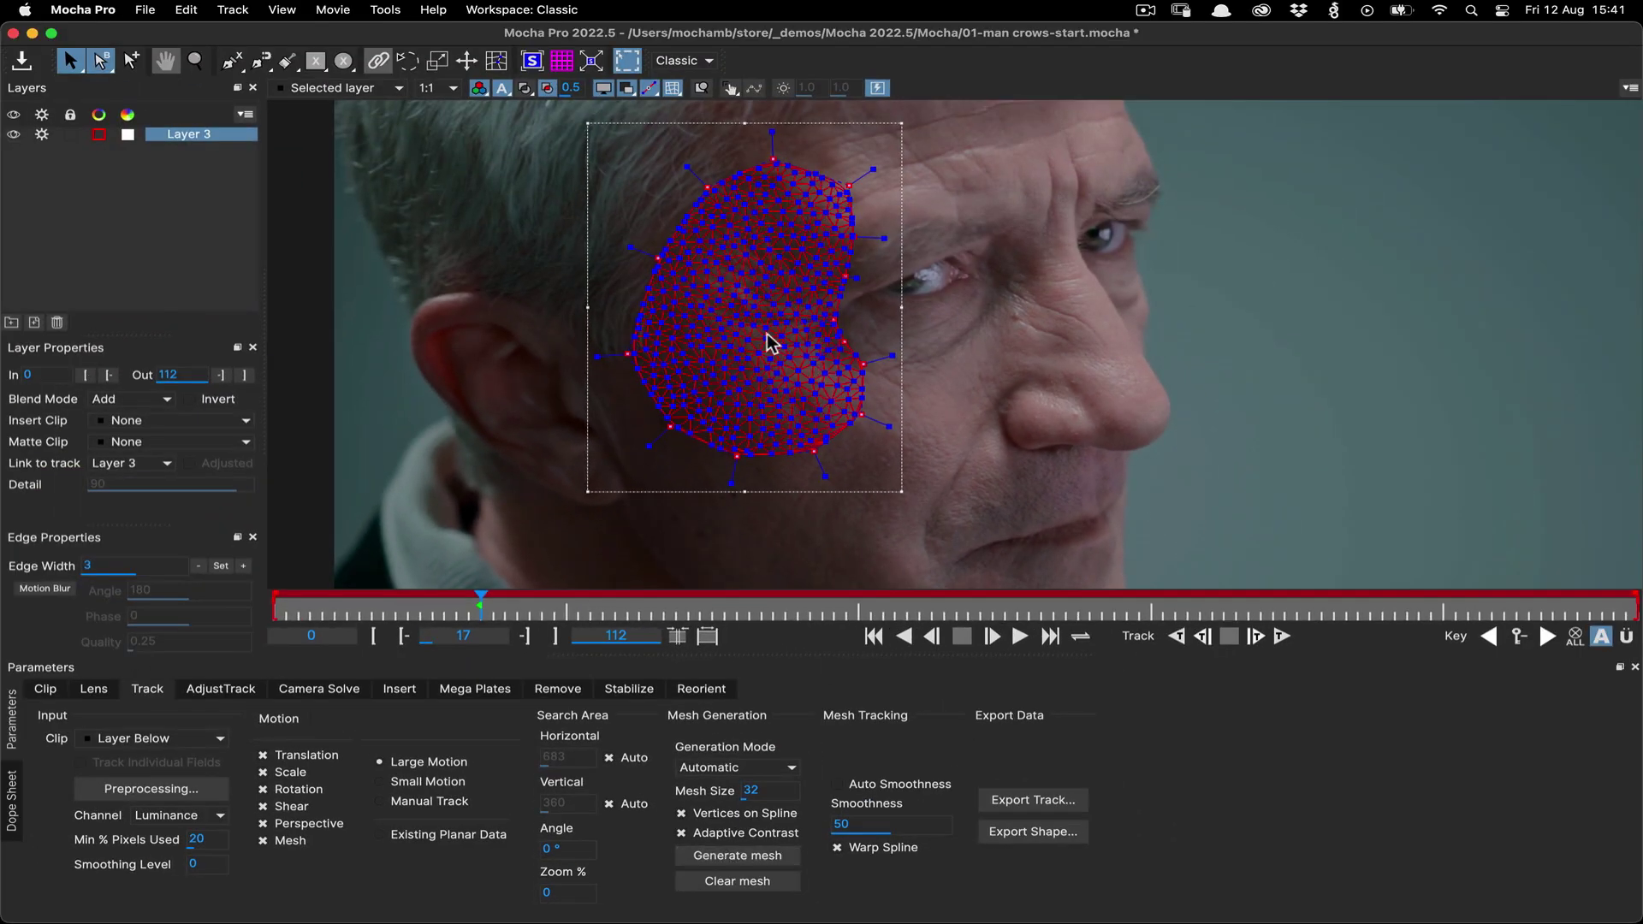
# Switch mesh generation to Uniform and regenerate the grid at mesh size 64
pyautogui.click(738, 767)
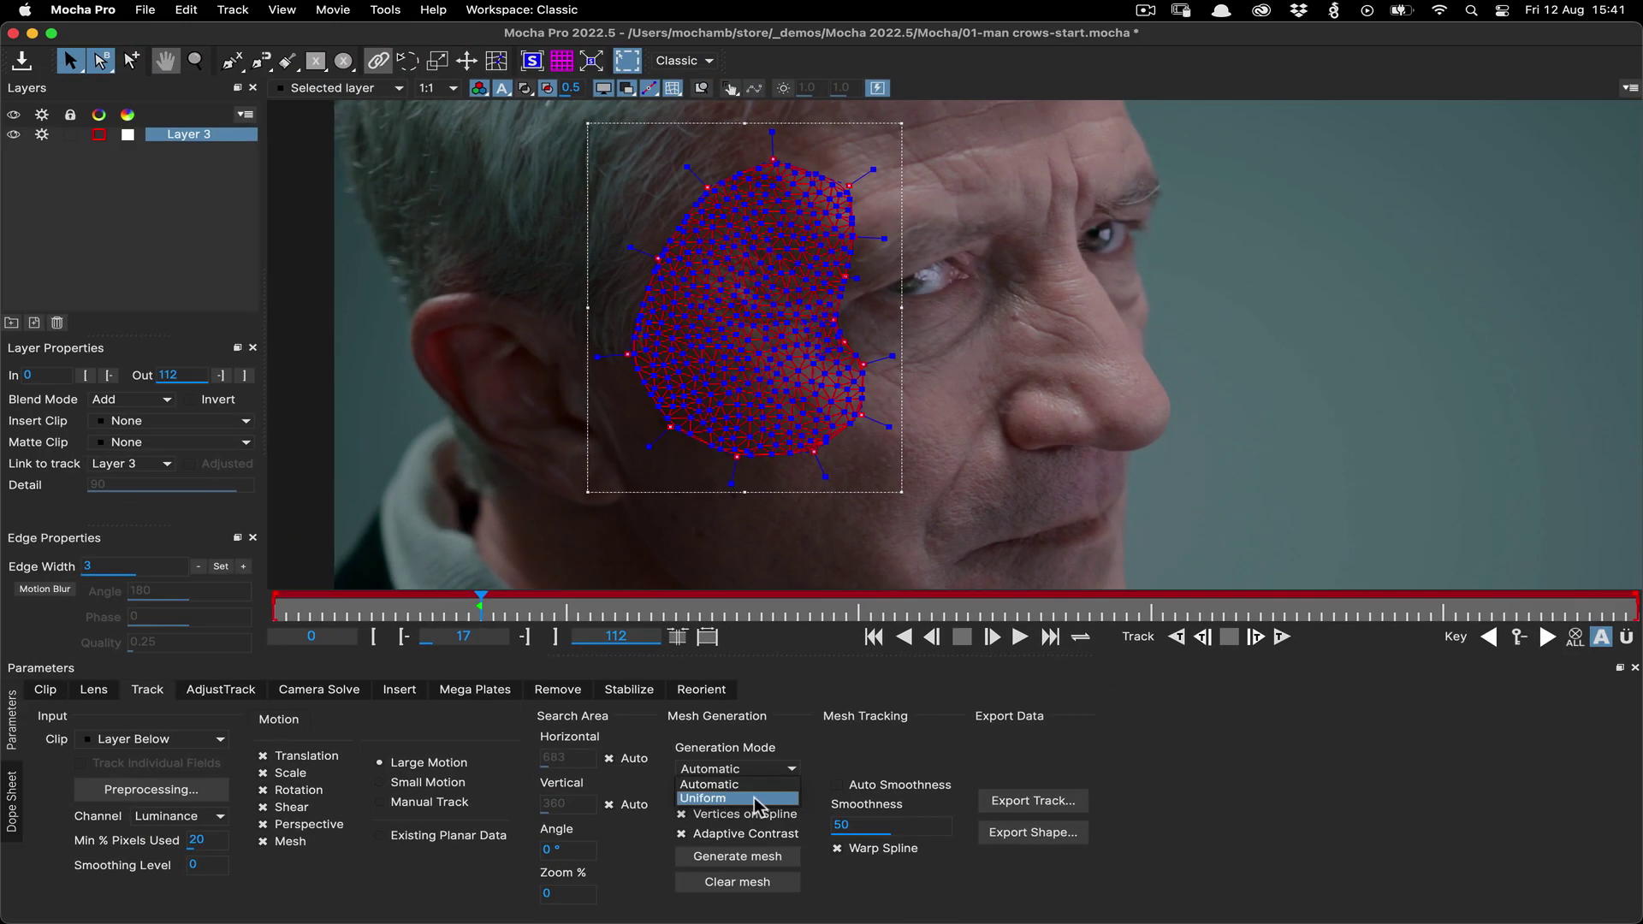
pyautogui.click(719, 798)
pyautogui.click(737, 855)
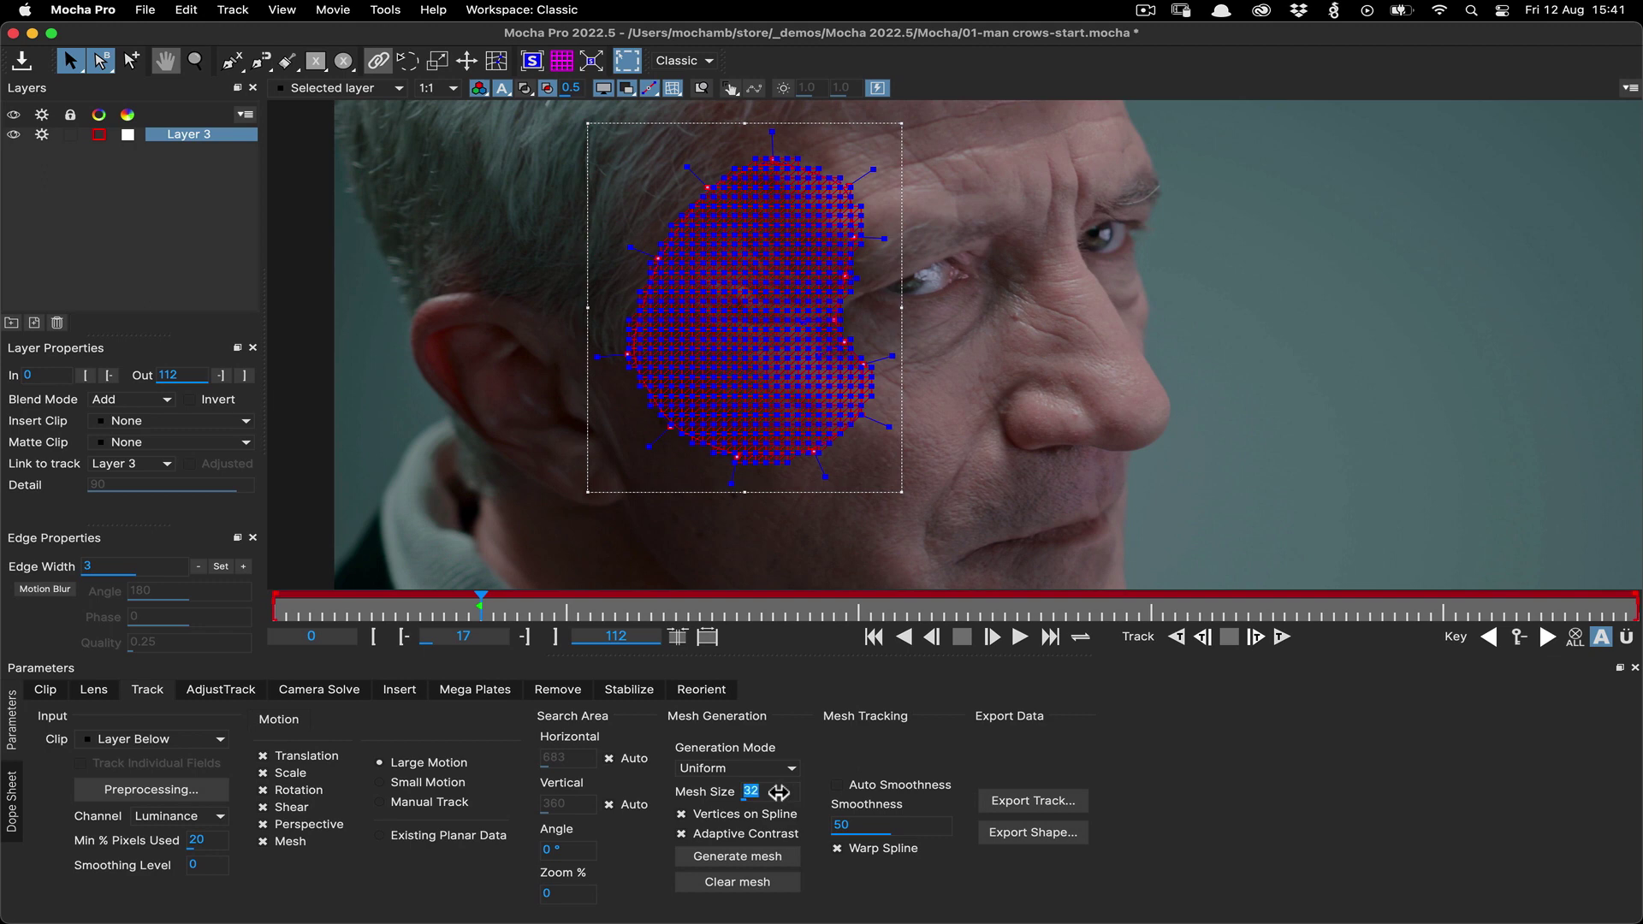
pyautogui.click(738, 857)
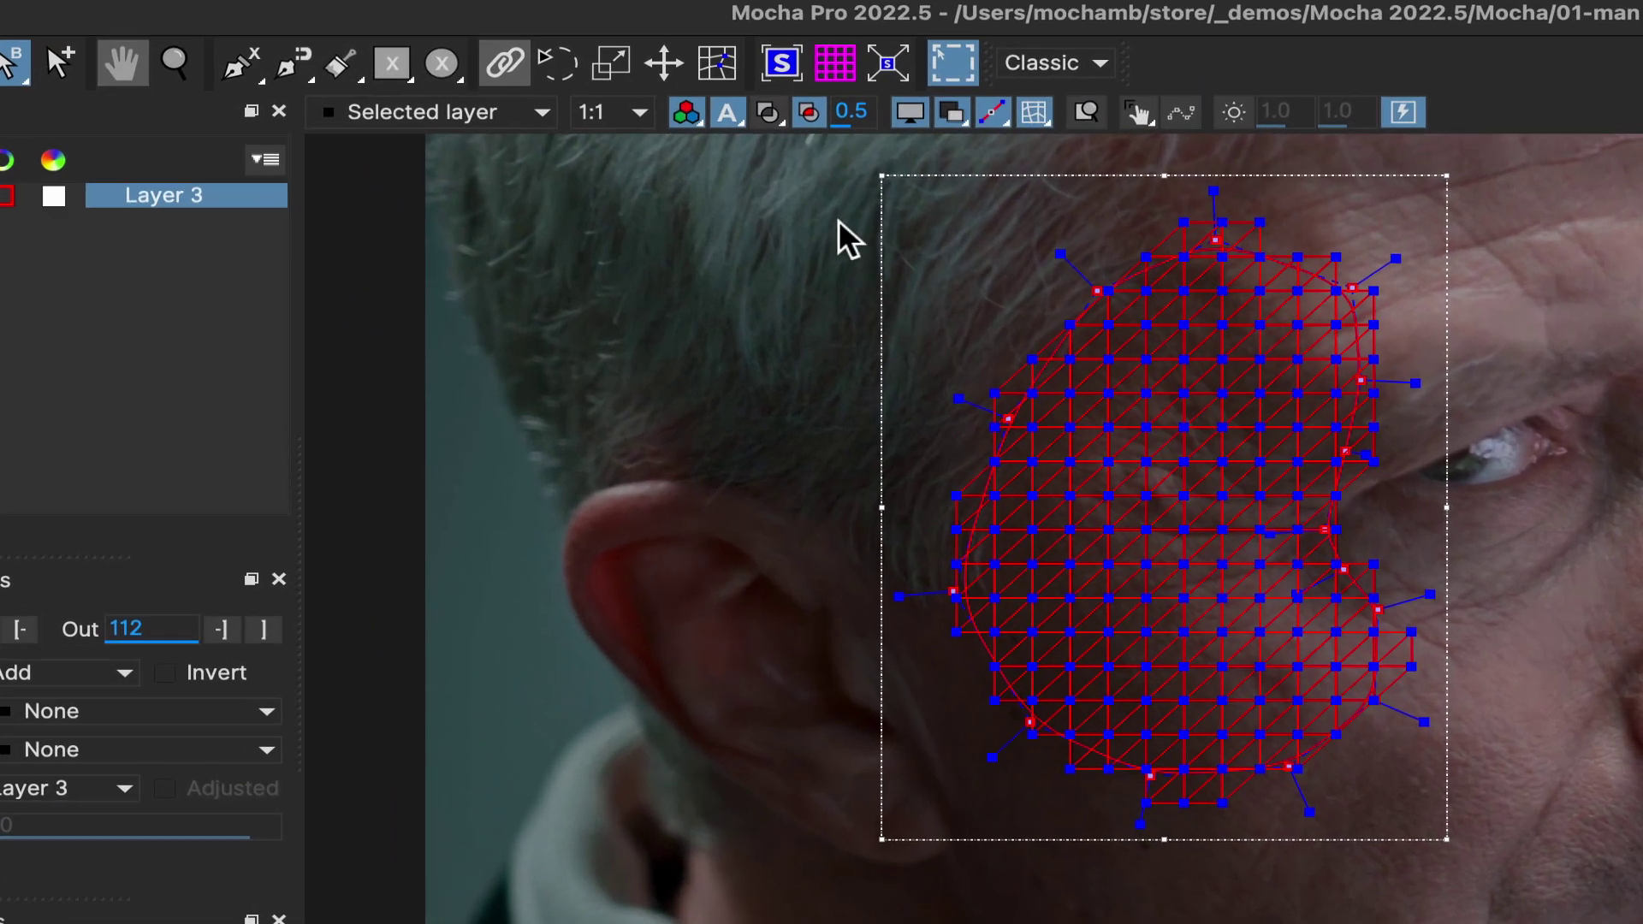
# Show the matte fill, refit the outline to the cheek, then hide the matte and mesh overlays
pyautogui.click(768, 113)
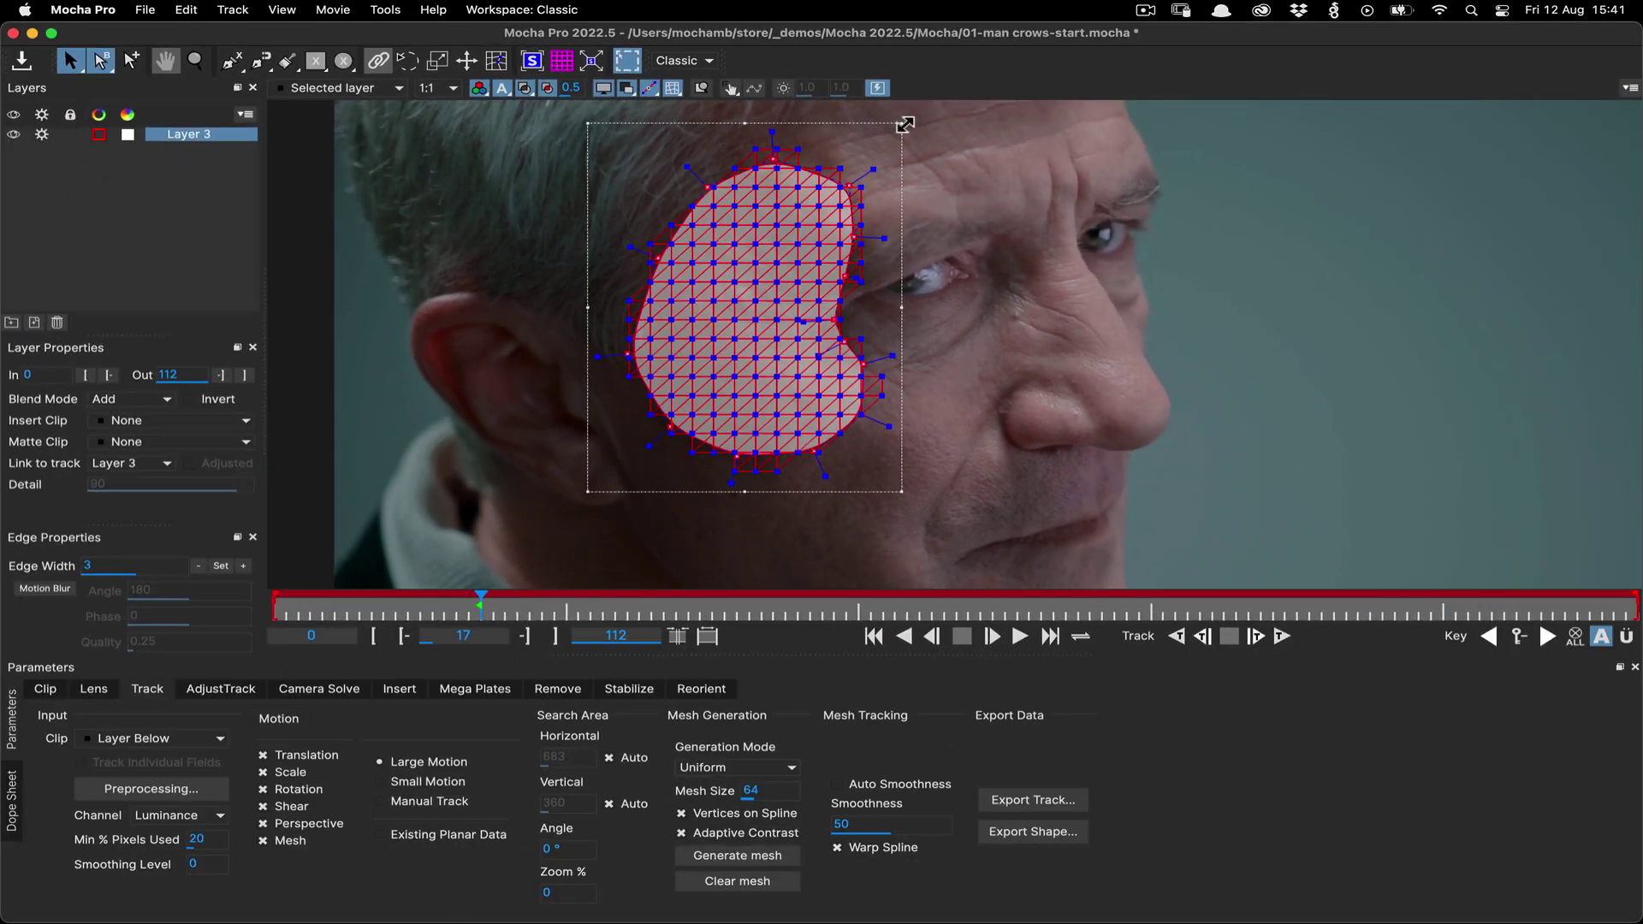
pyautogui.moveTo(901, 124); pyautogui.dragTo(891, 135)
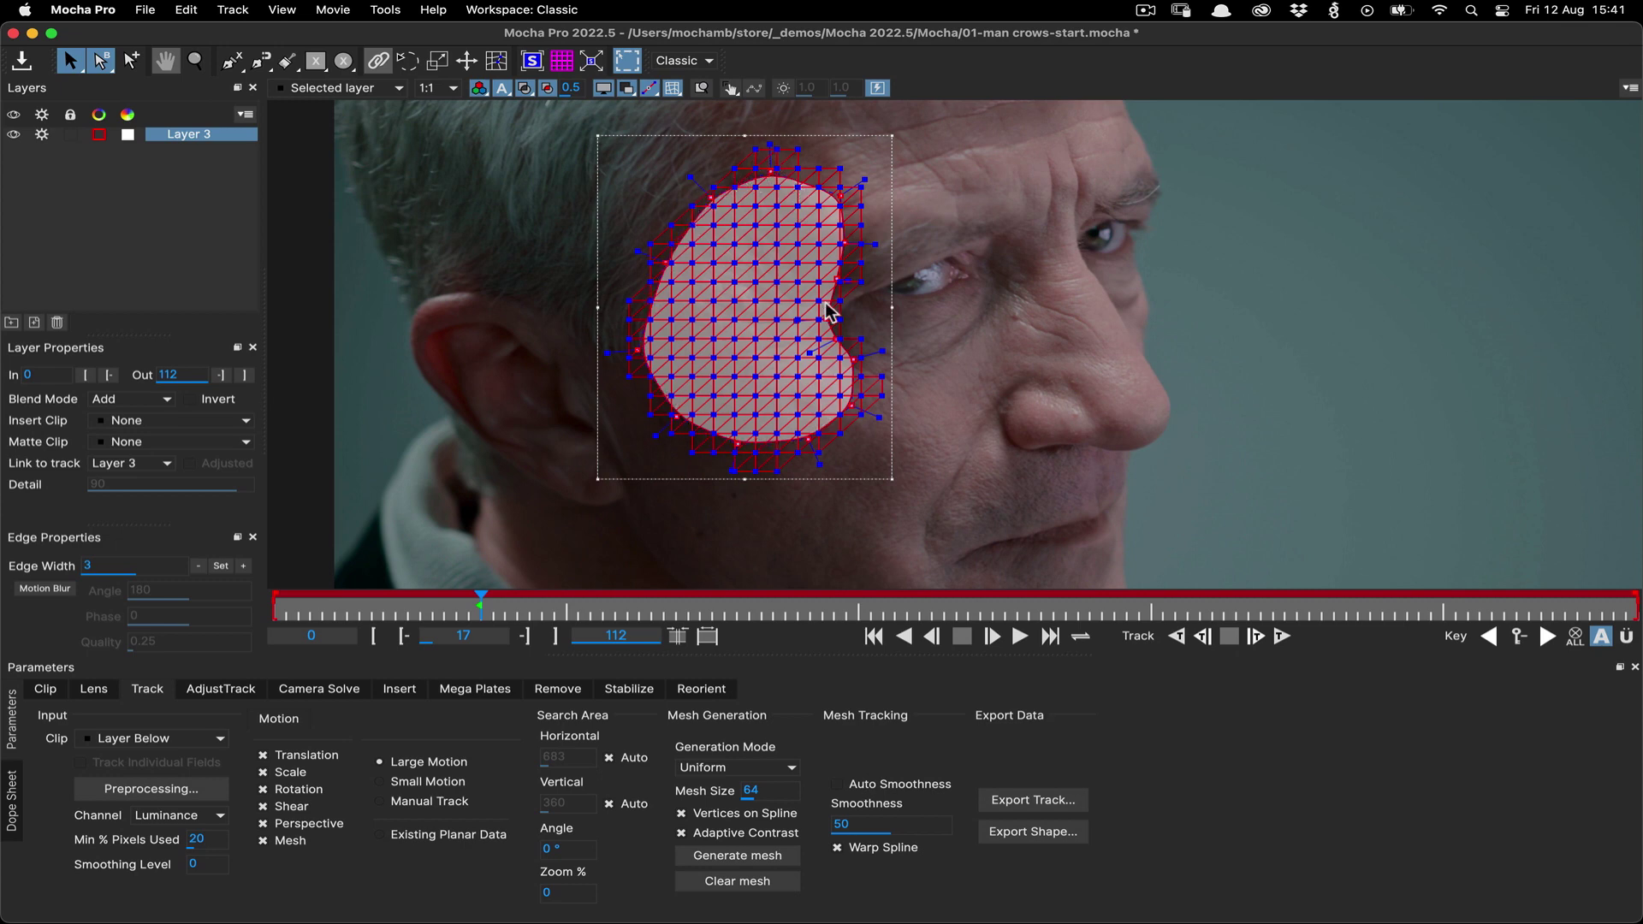
pyautogui.click(554, 93)
pyautogui.click(526, 89)
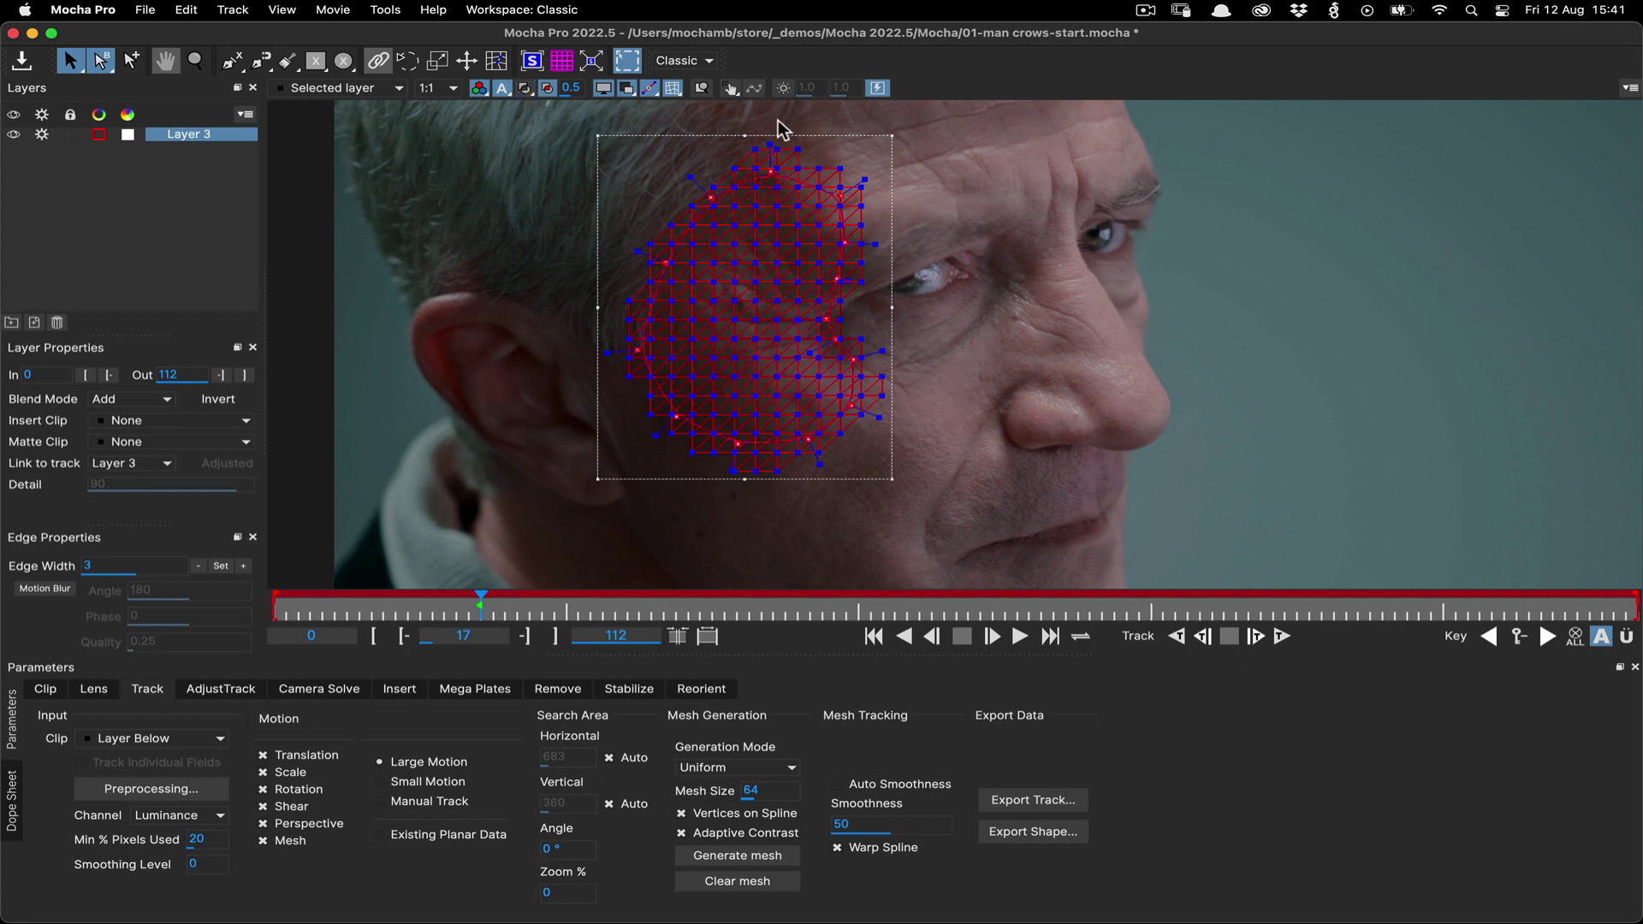
pyautogui.click(673, 89)
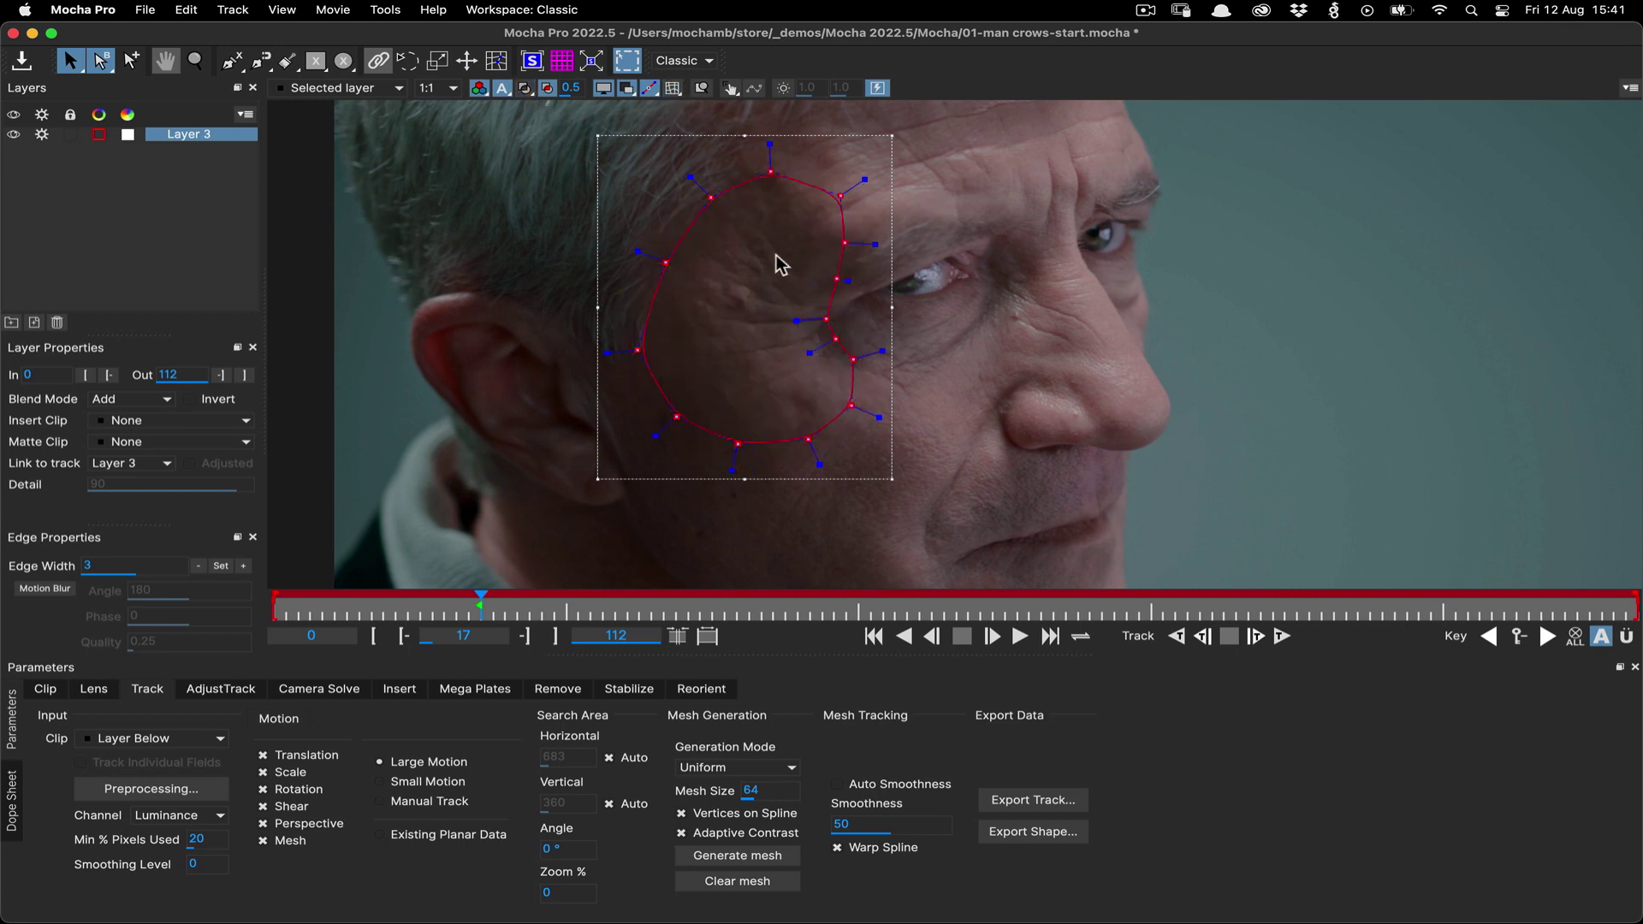
# Show the track mesh, enable Auto Smoothness, and rename Layer 3 to 'skin track'
pyautogui.click(673, 89)
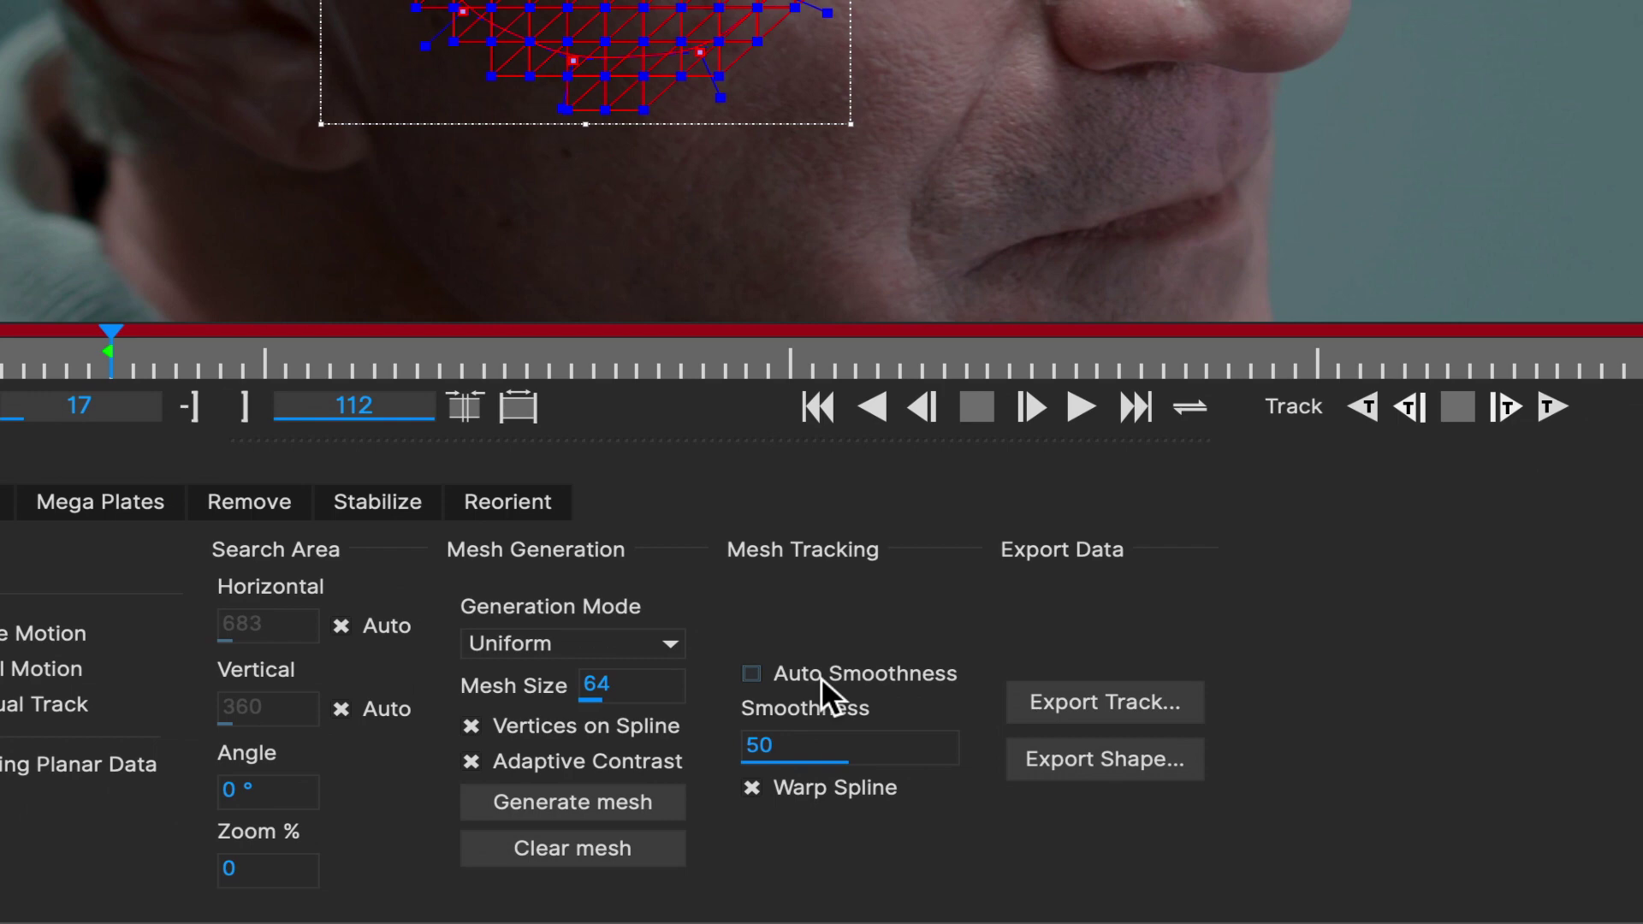
pyautogui.click(821, 676)
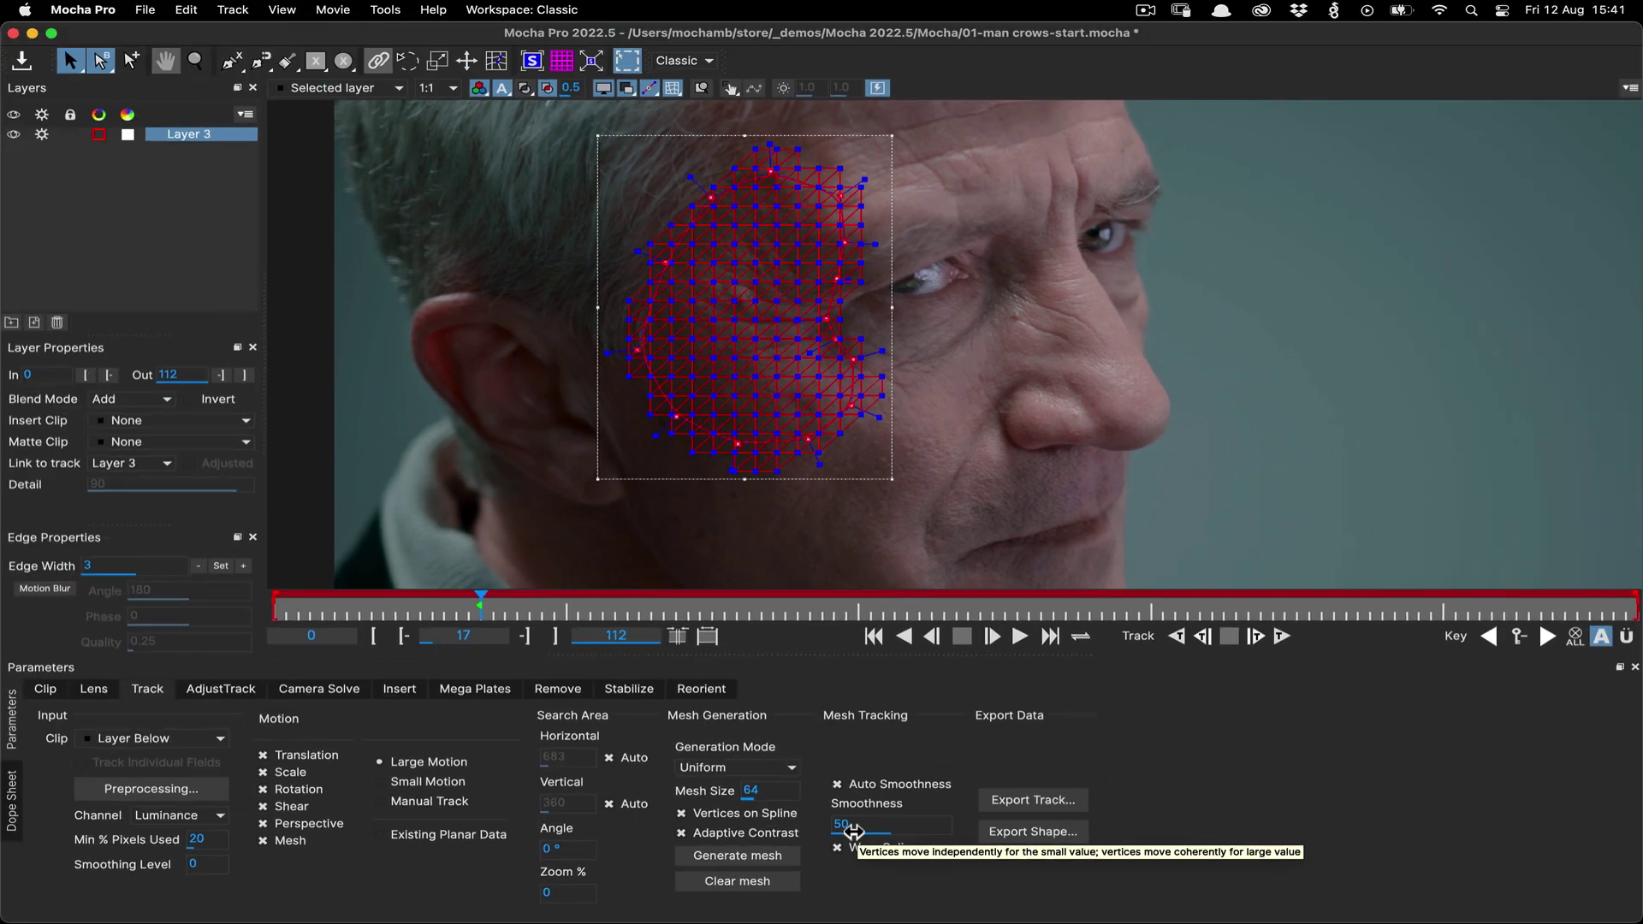
pyautogui.doubleClick(218, 135)
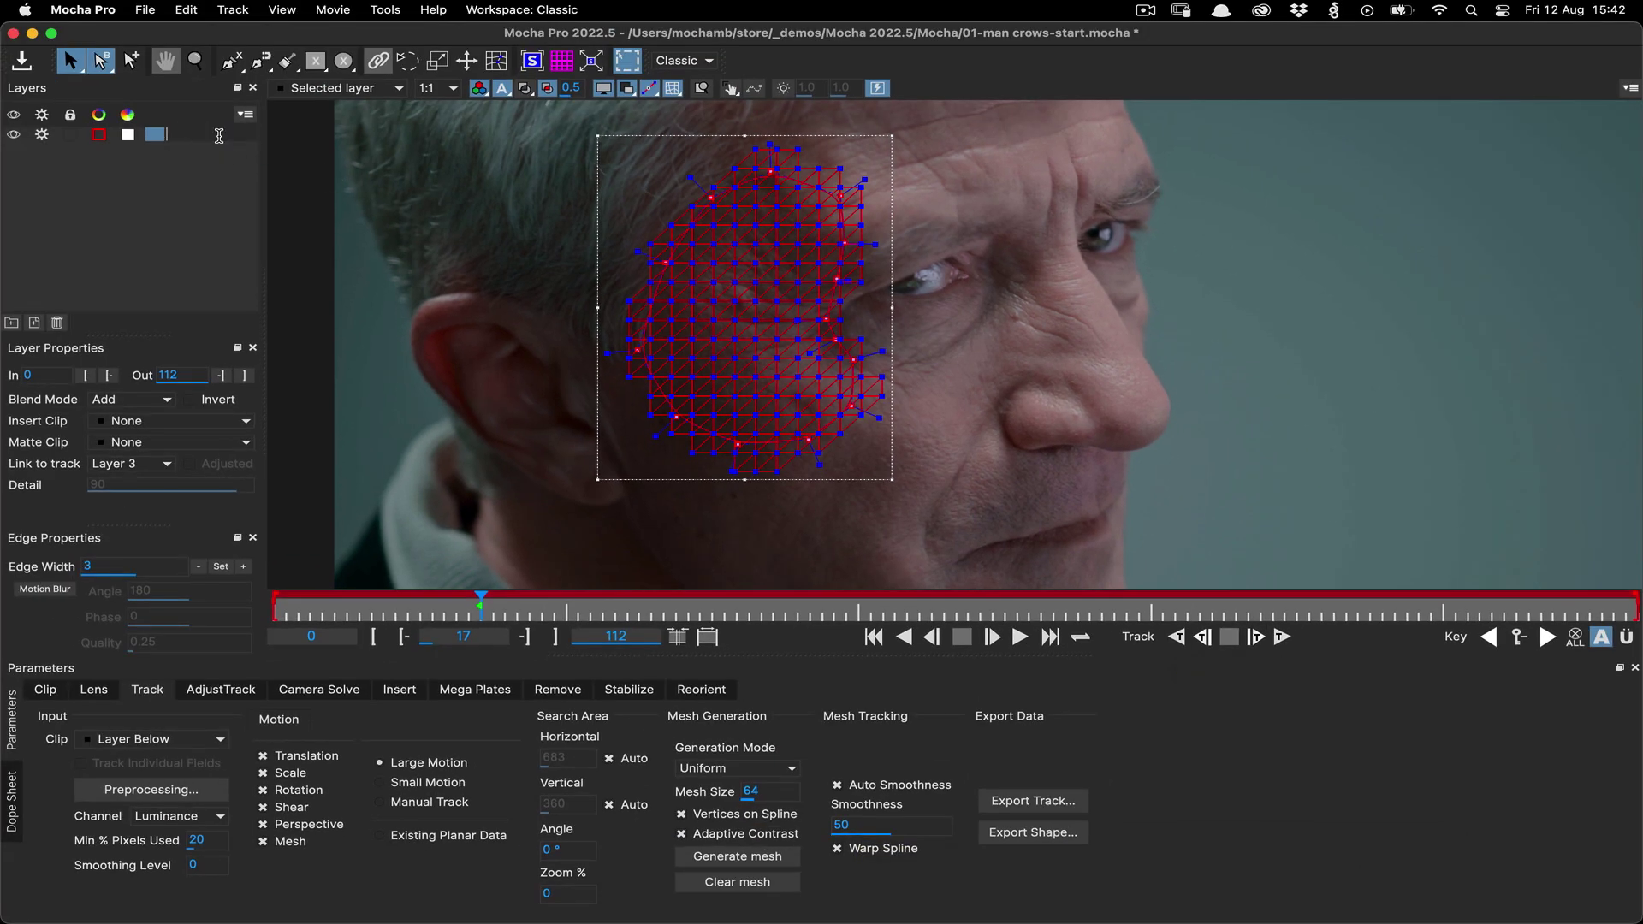
pyautogui.write('skin track')
pyautogui.press('Return')
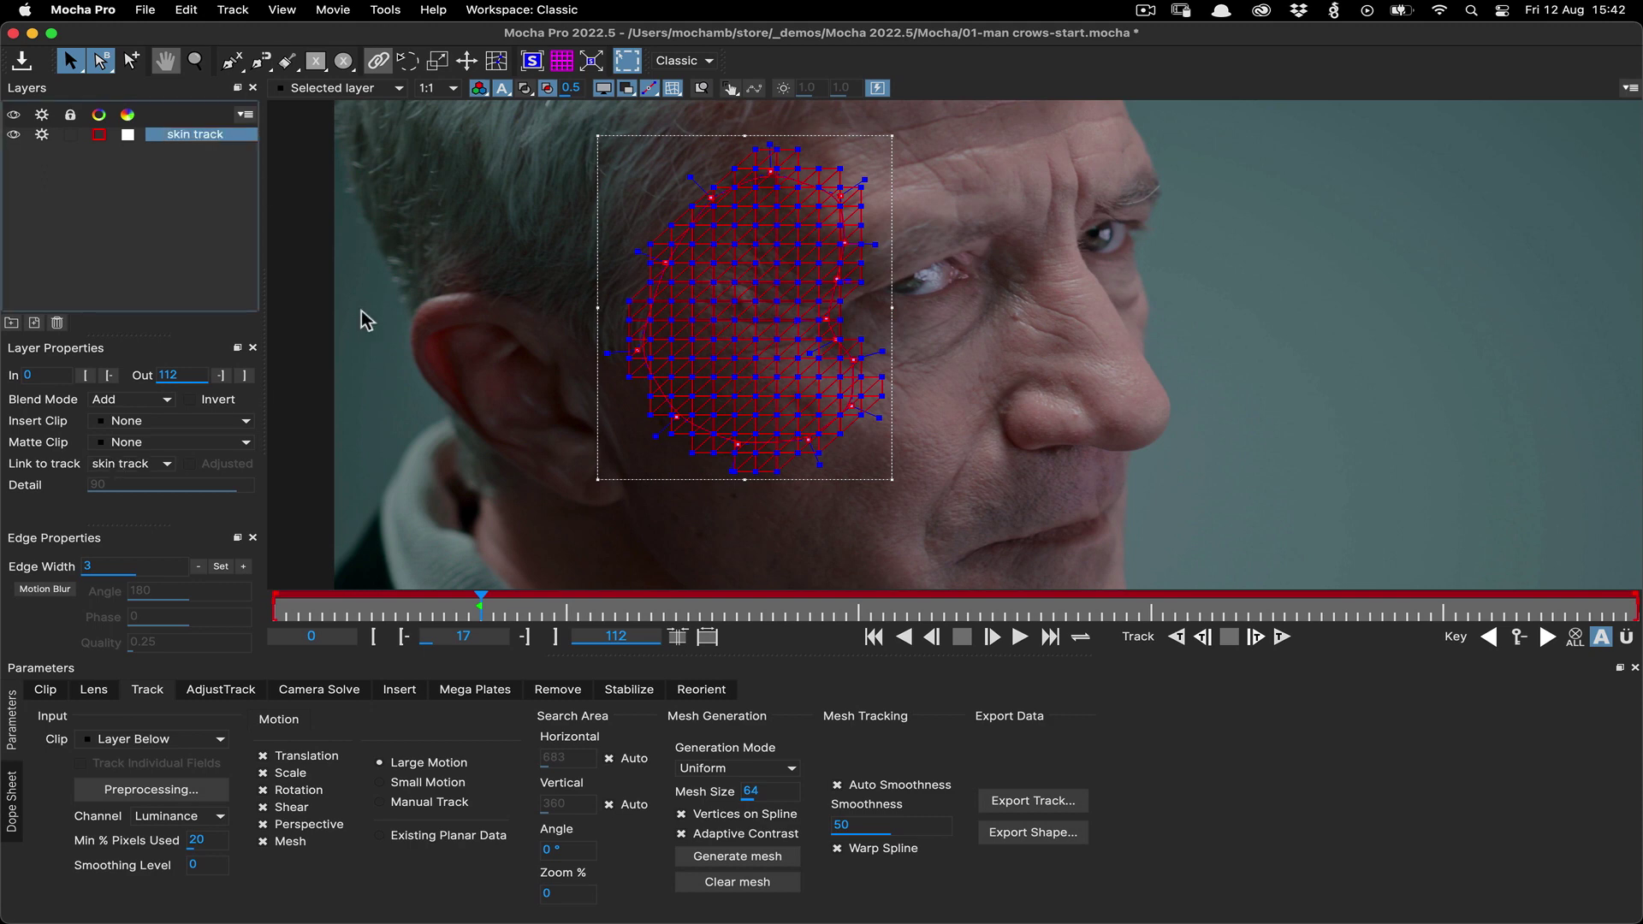
# Track the skin mesh forward to frame 112, then play it back from frame 0
pyautogui.click(1178, 638)
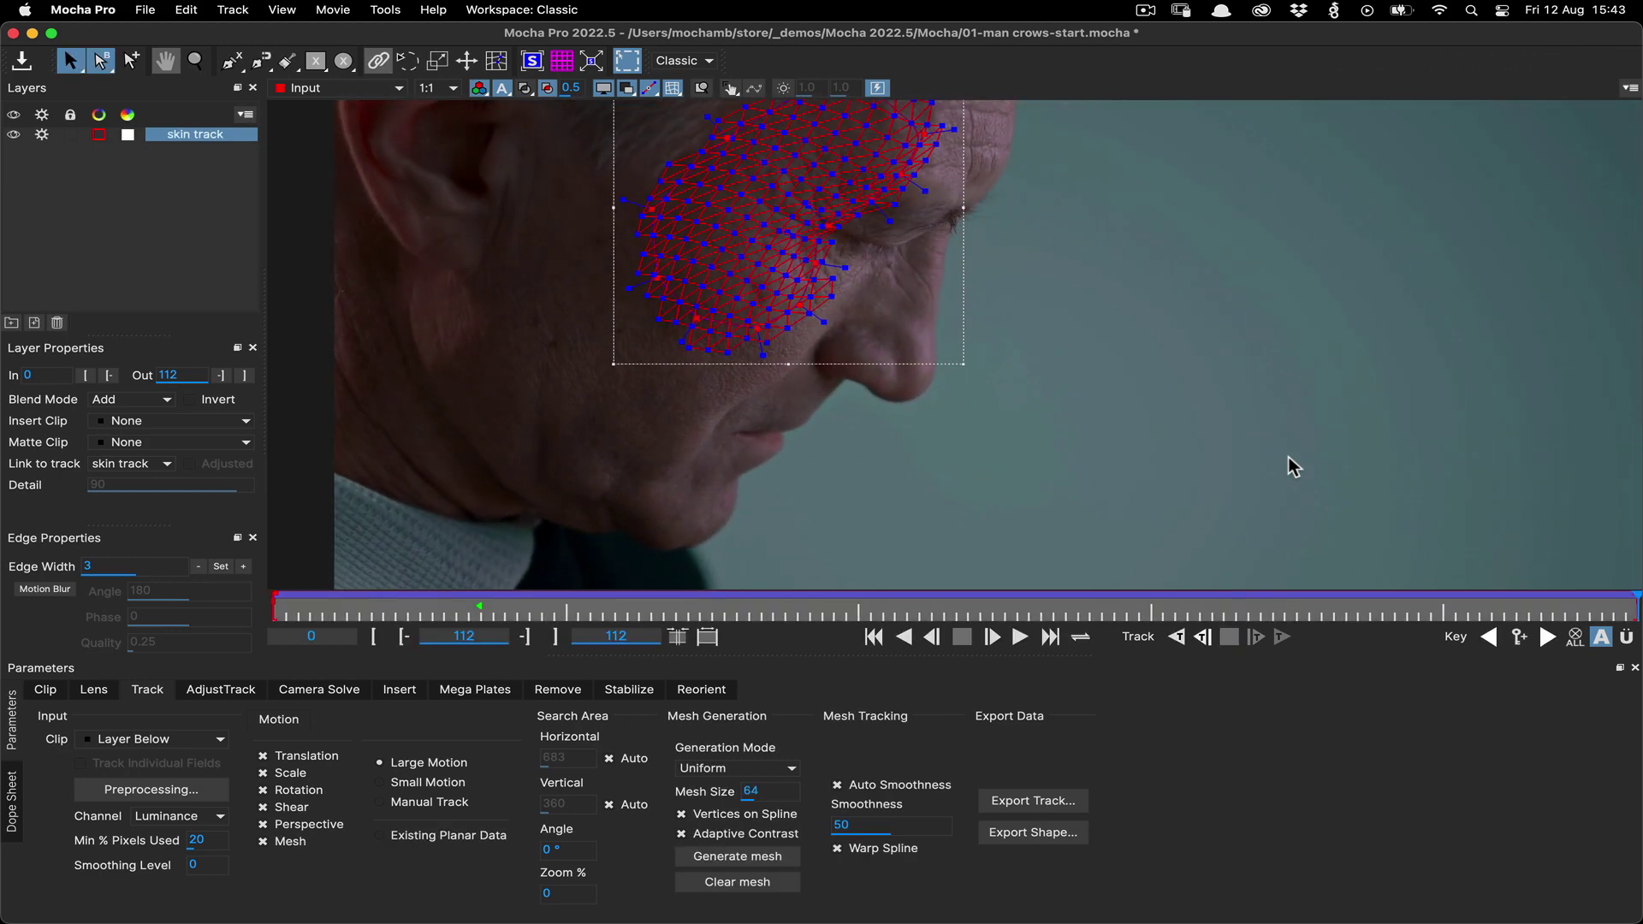
pyautogui.scroll(-1, 1293, 466)
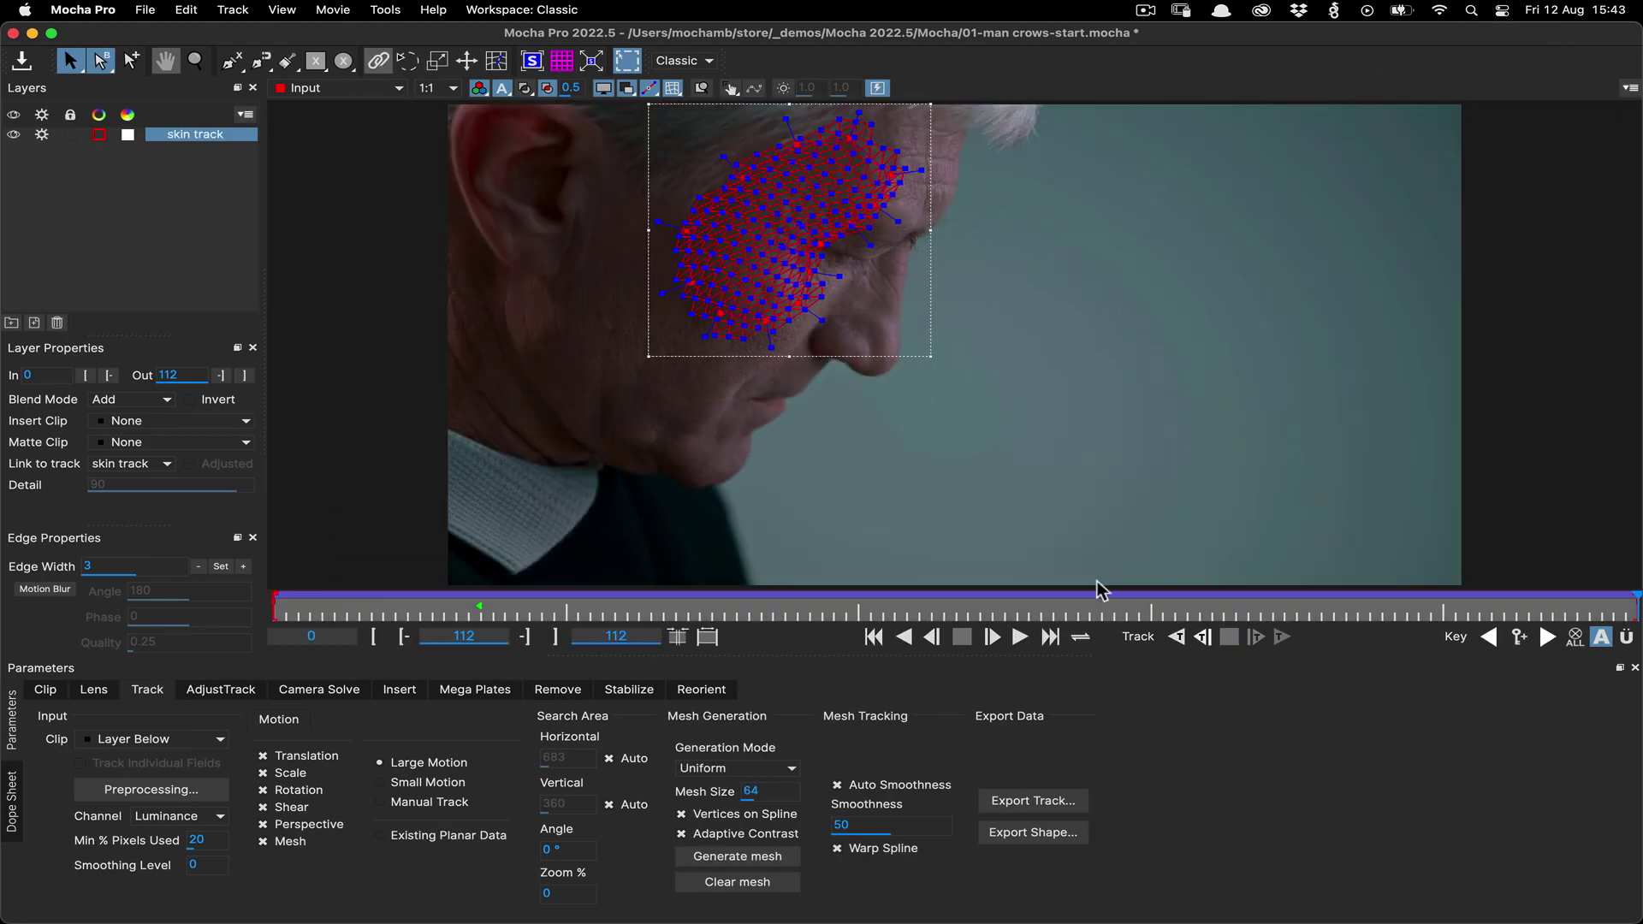
pyautogui.click(876, 636)
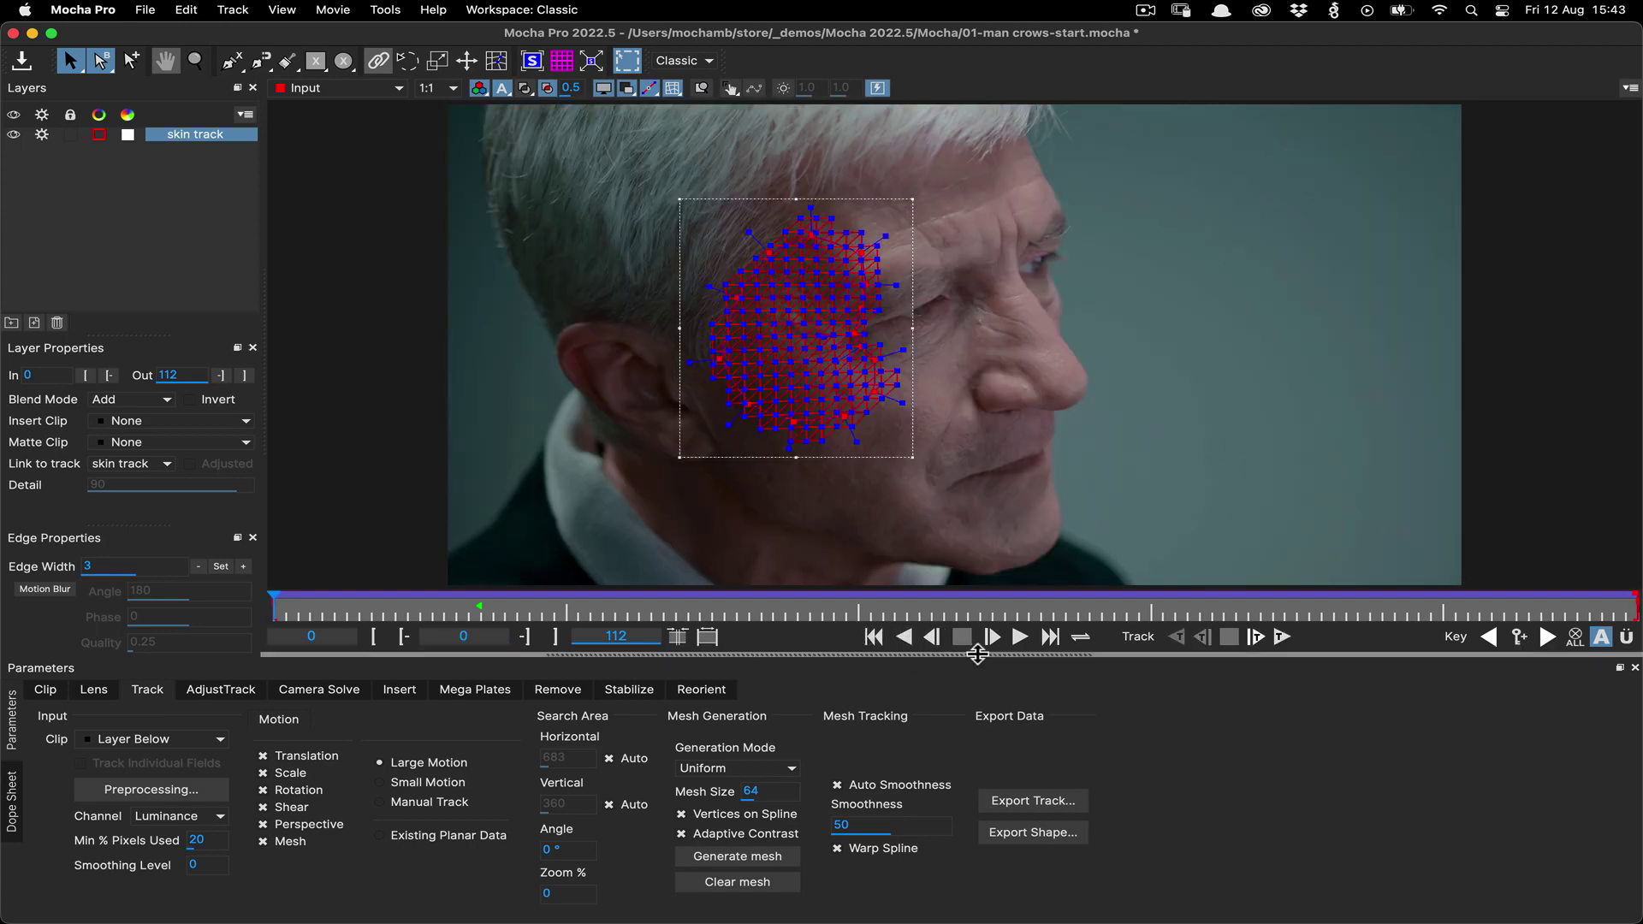
pyautogui.click(992, 636)
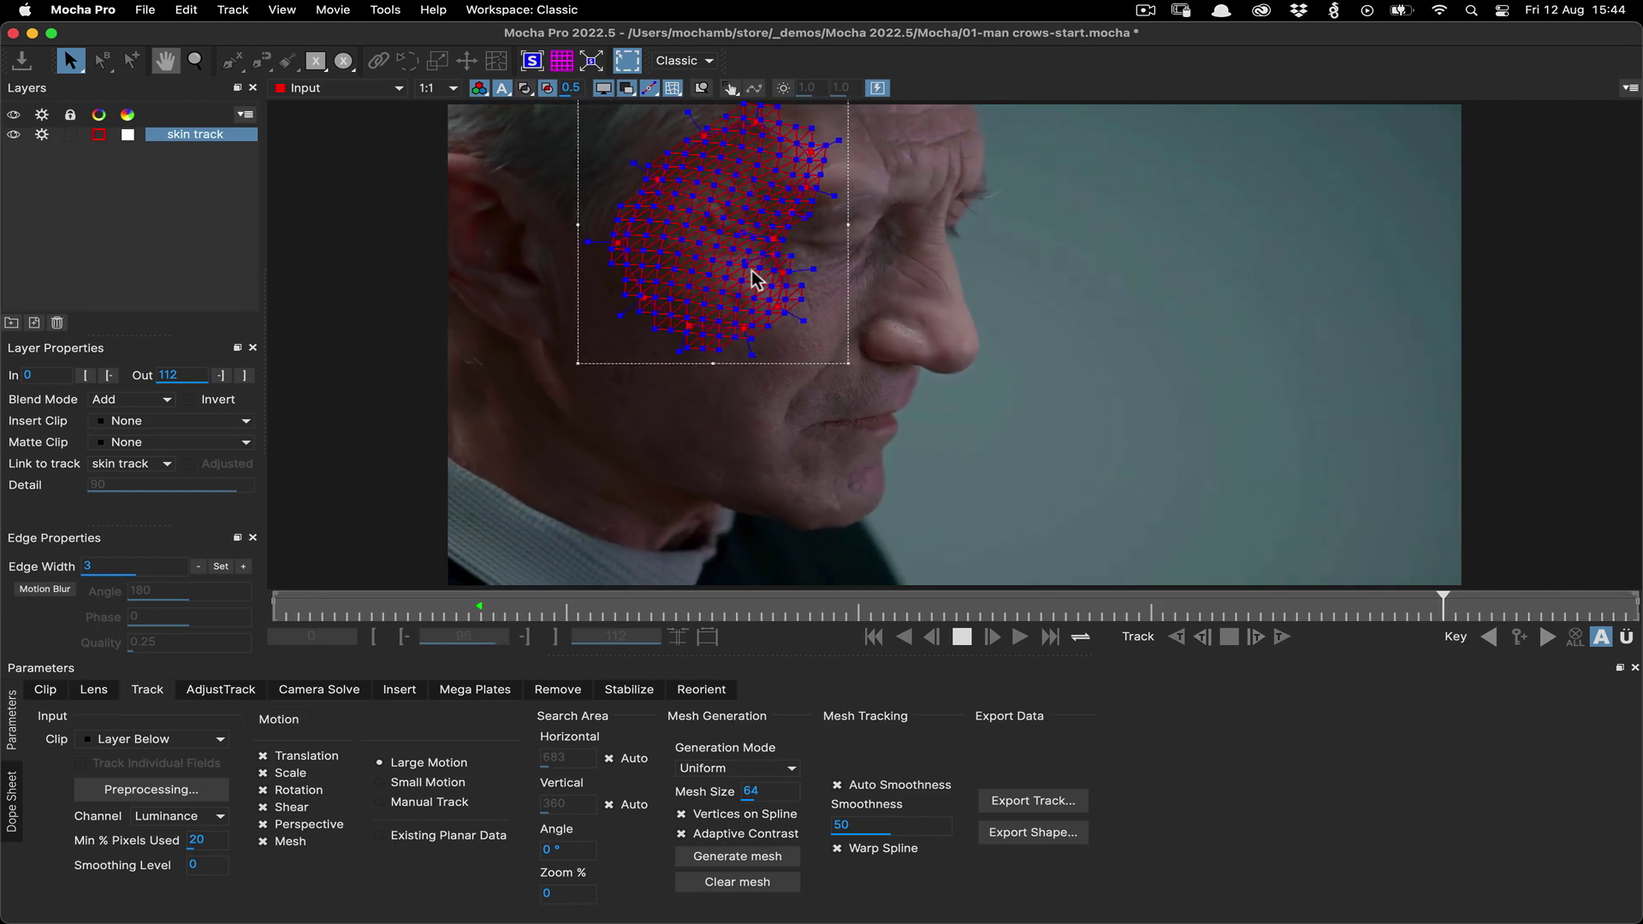
# Stop playback and choose Alembic Mesh Data (*.abc) as the track export format
pyautogui.click(966, 638)
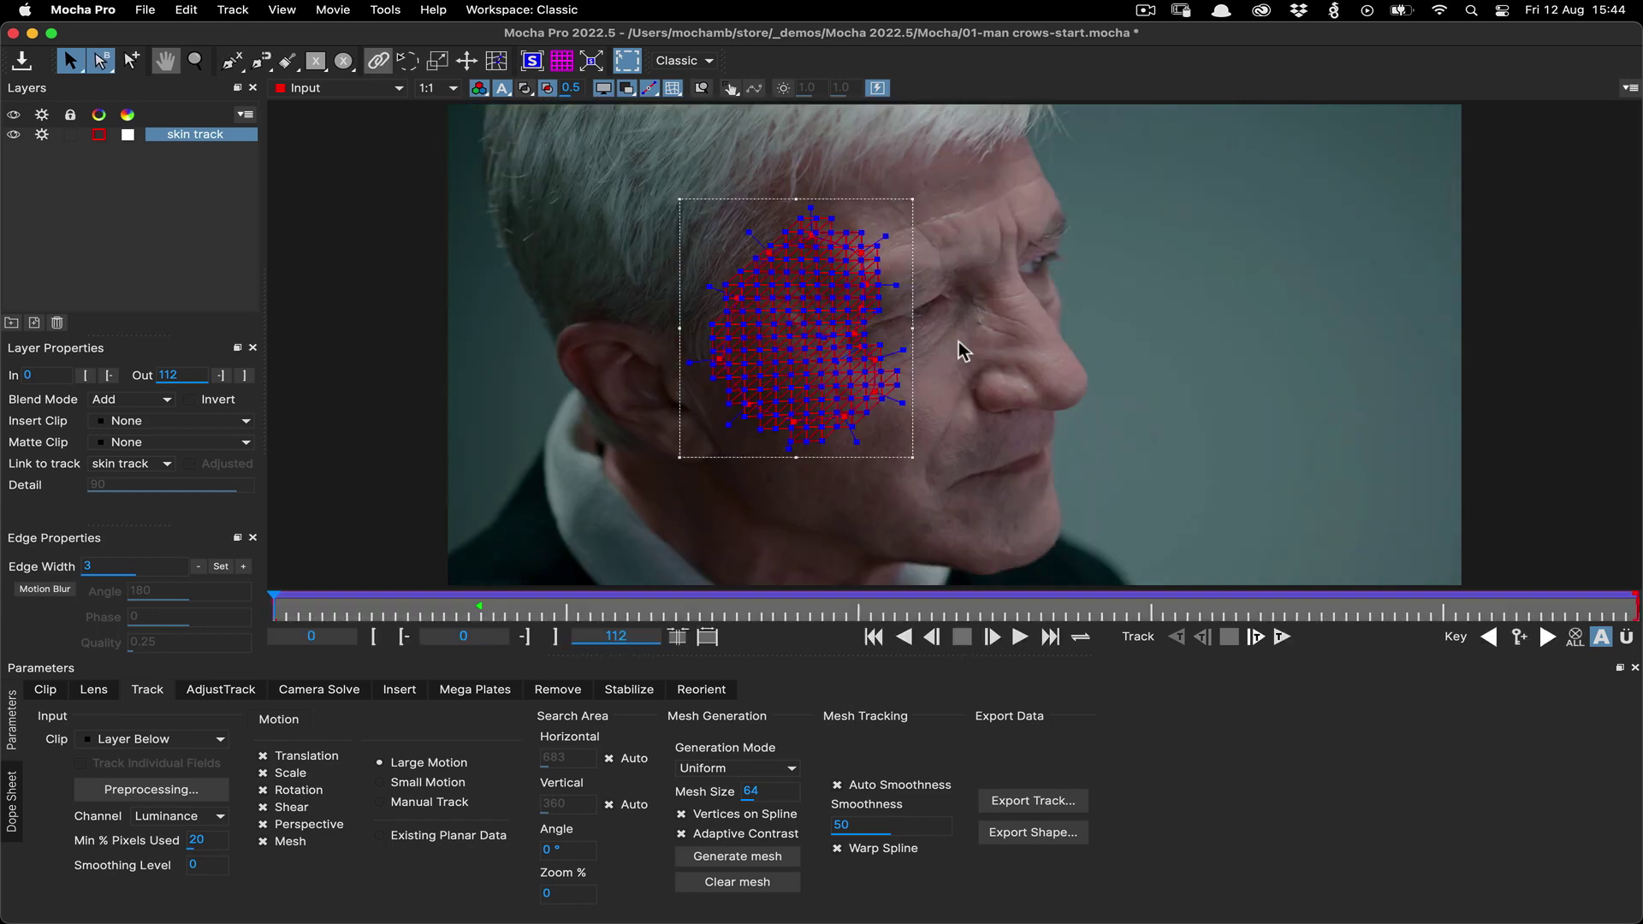
pyautogui.click(1062, 806)
pyautogui.click(729, 446)
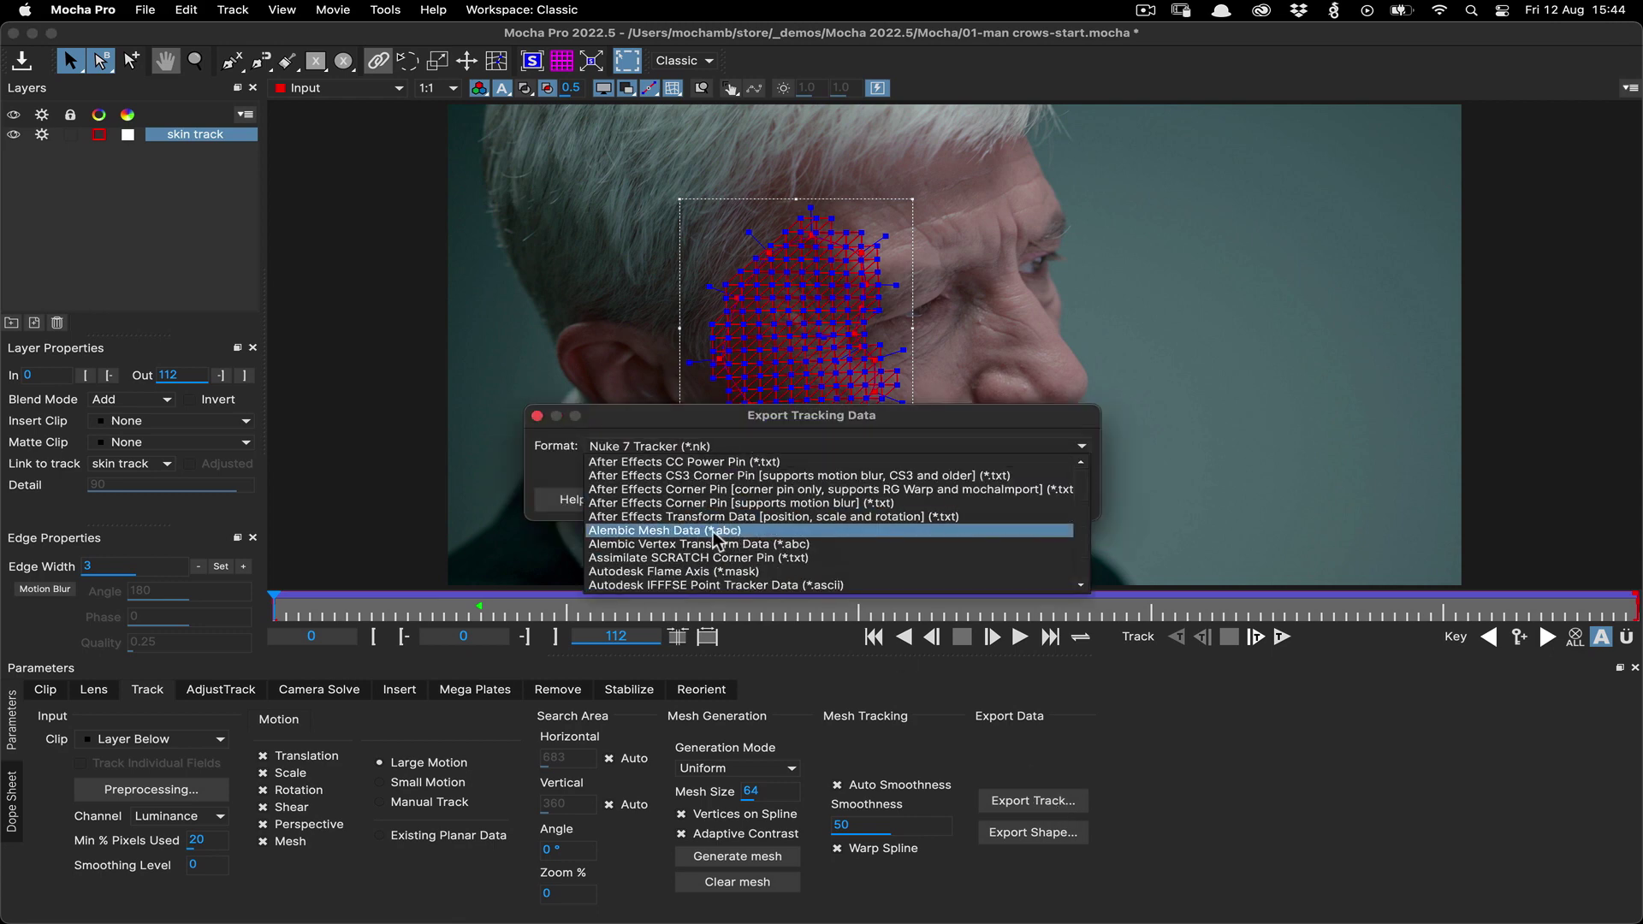
pyautogui.click(701, 537)
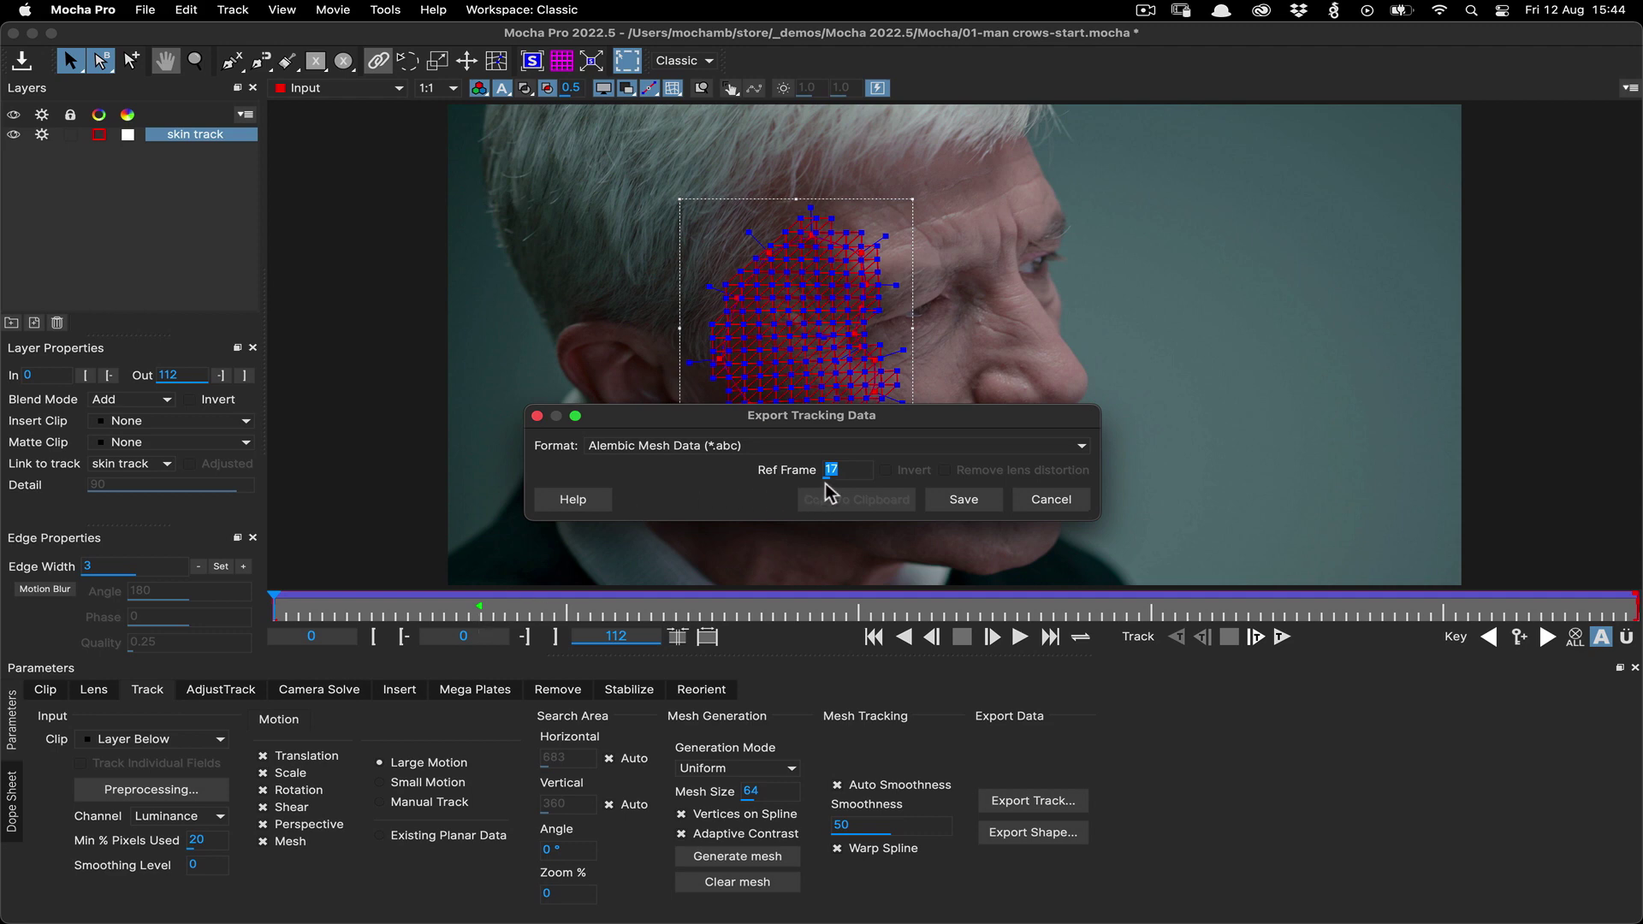
# Save the Alembic mesh file with the word 'start' removed from its name
pyautogui.click(963, 498)
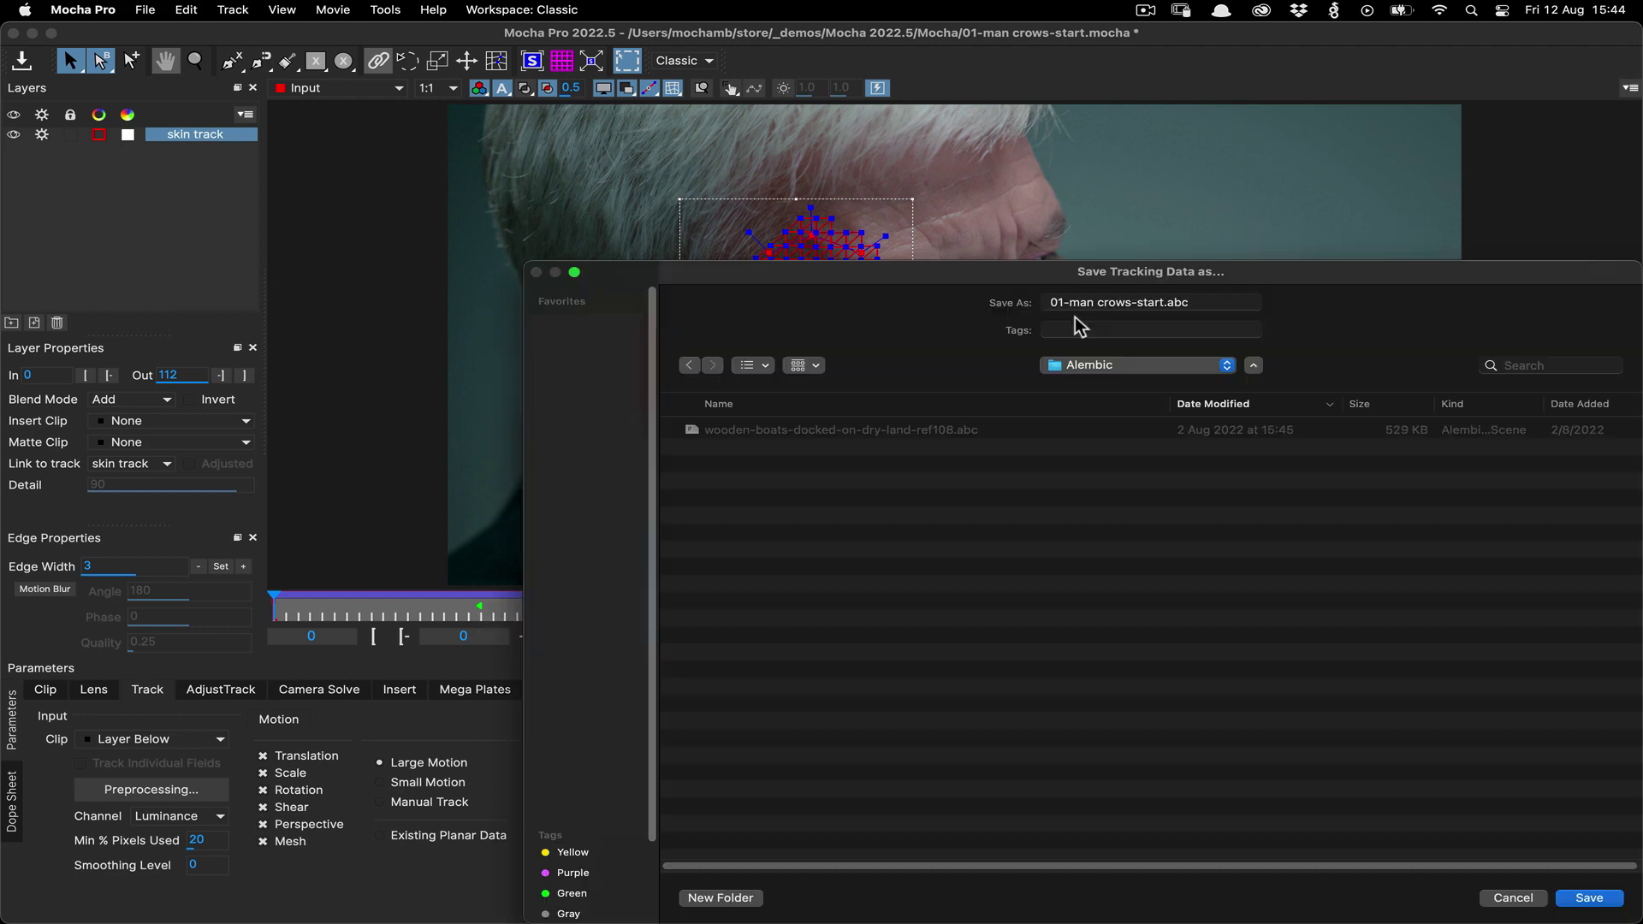
pyautogui.doubleClick(1151, 303)
pyautogui.press('BackSpace')
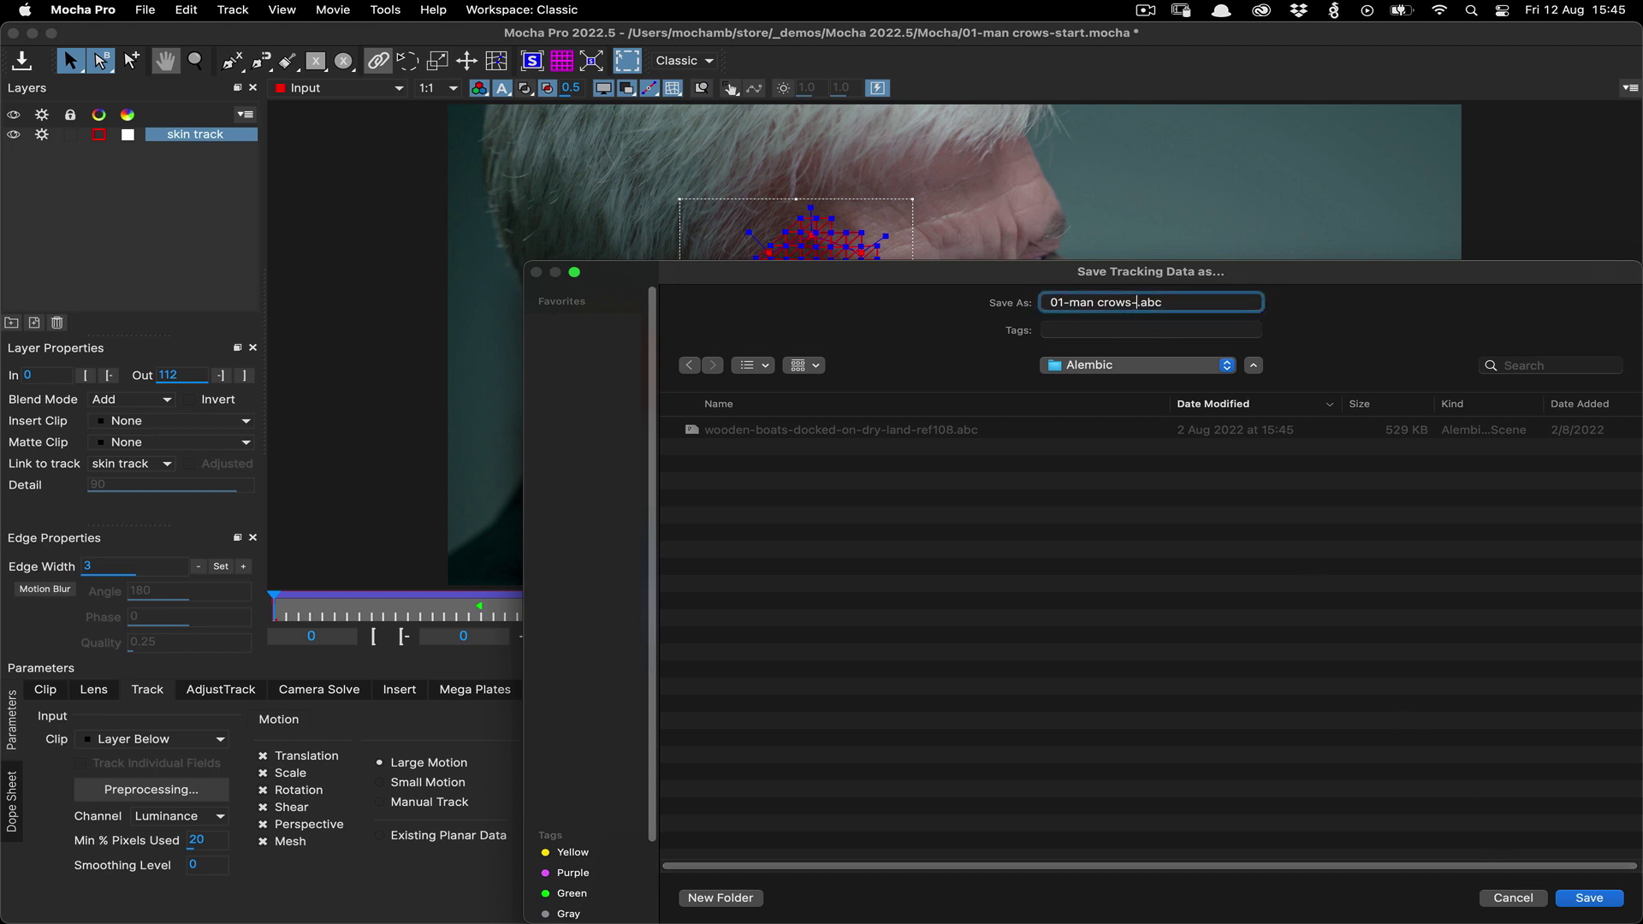
pyautogui.click(1588, 898)
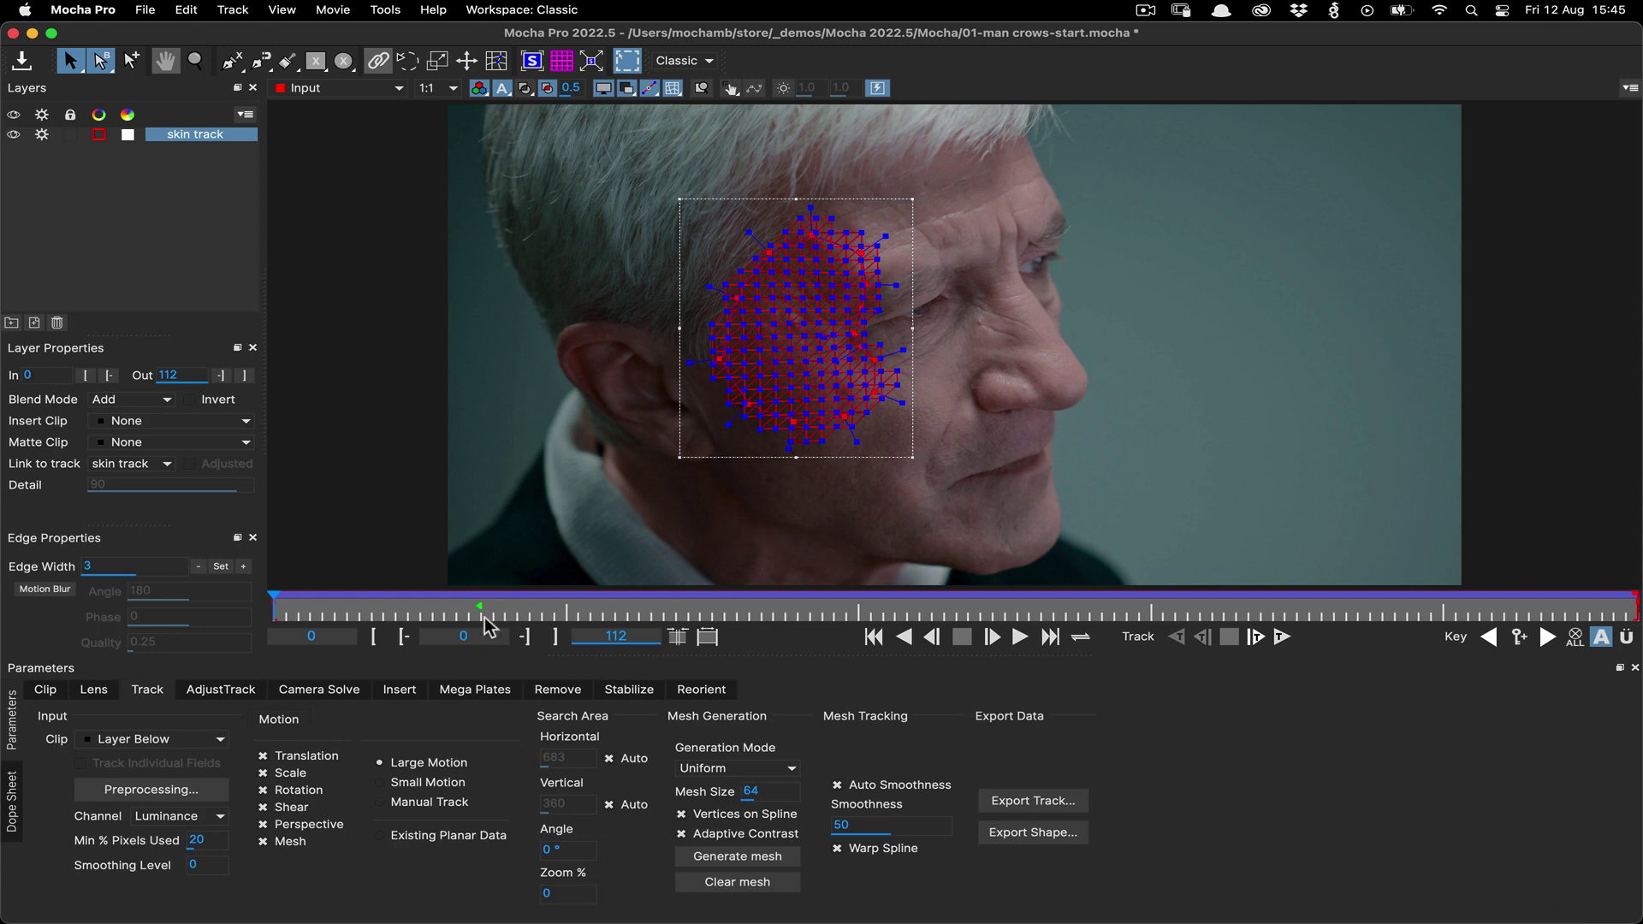
# Enable Mesh Warp stabilization with reference frame 17 and High warp quality
pyautogui.click(627, 688)
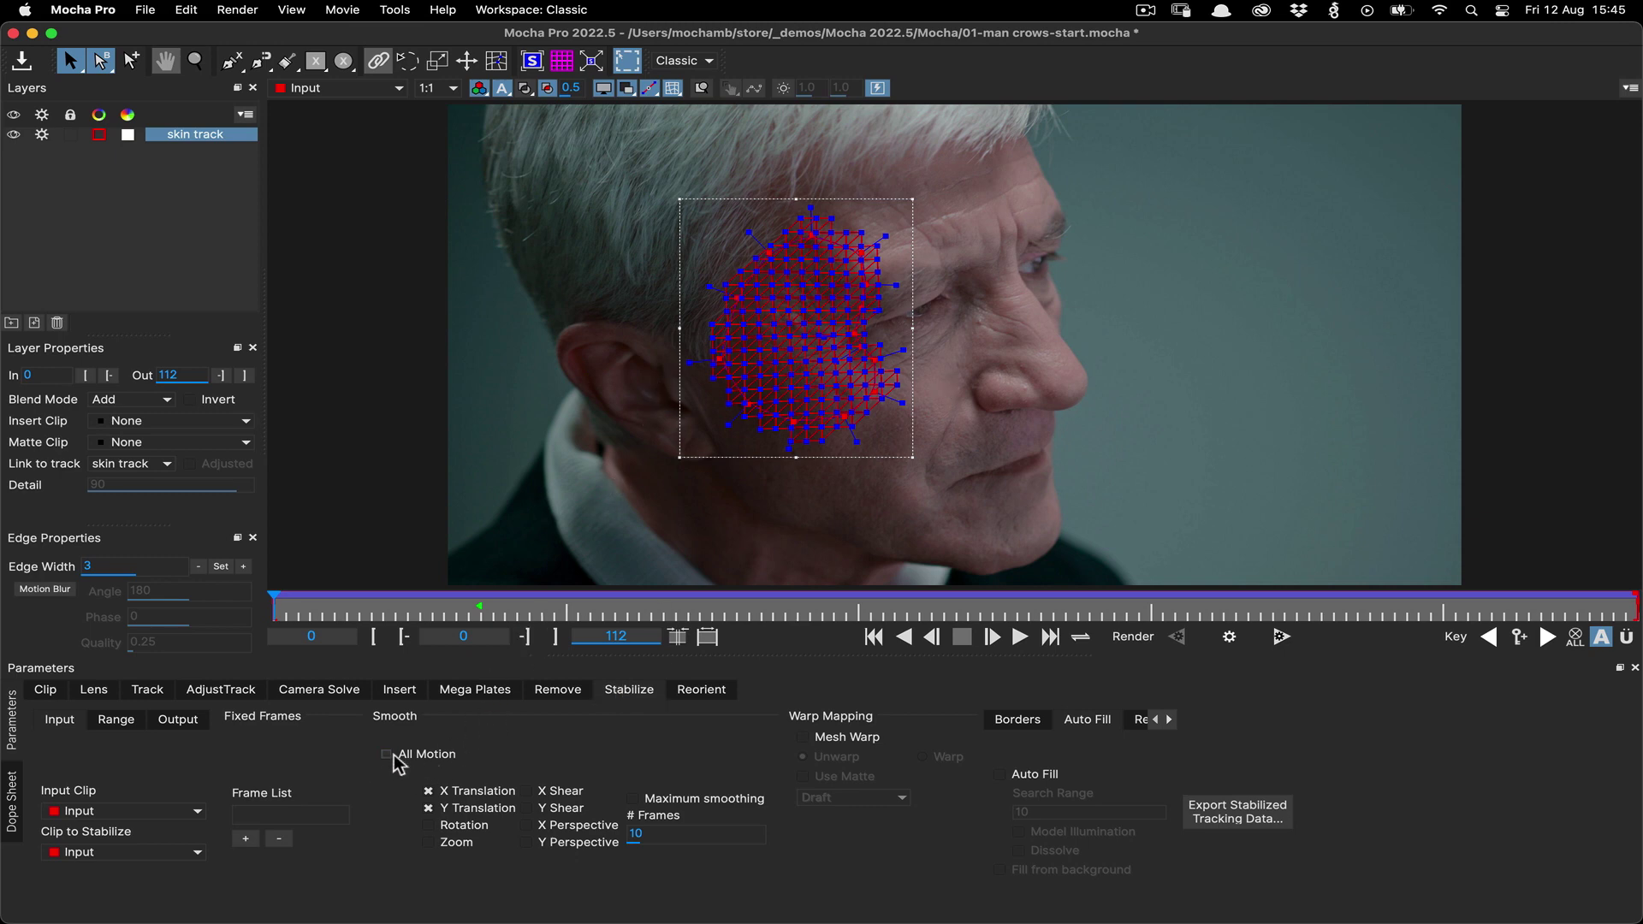
pyautogui.moveTo(272, 610); pyautogui.dragTo(770, 616)
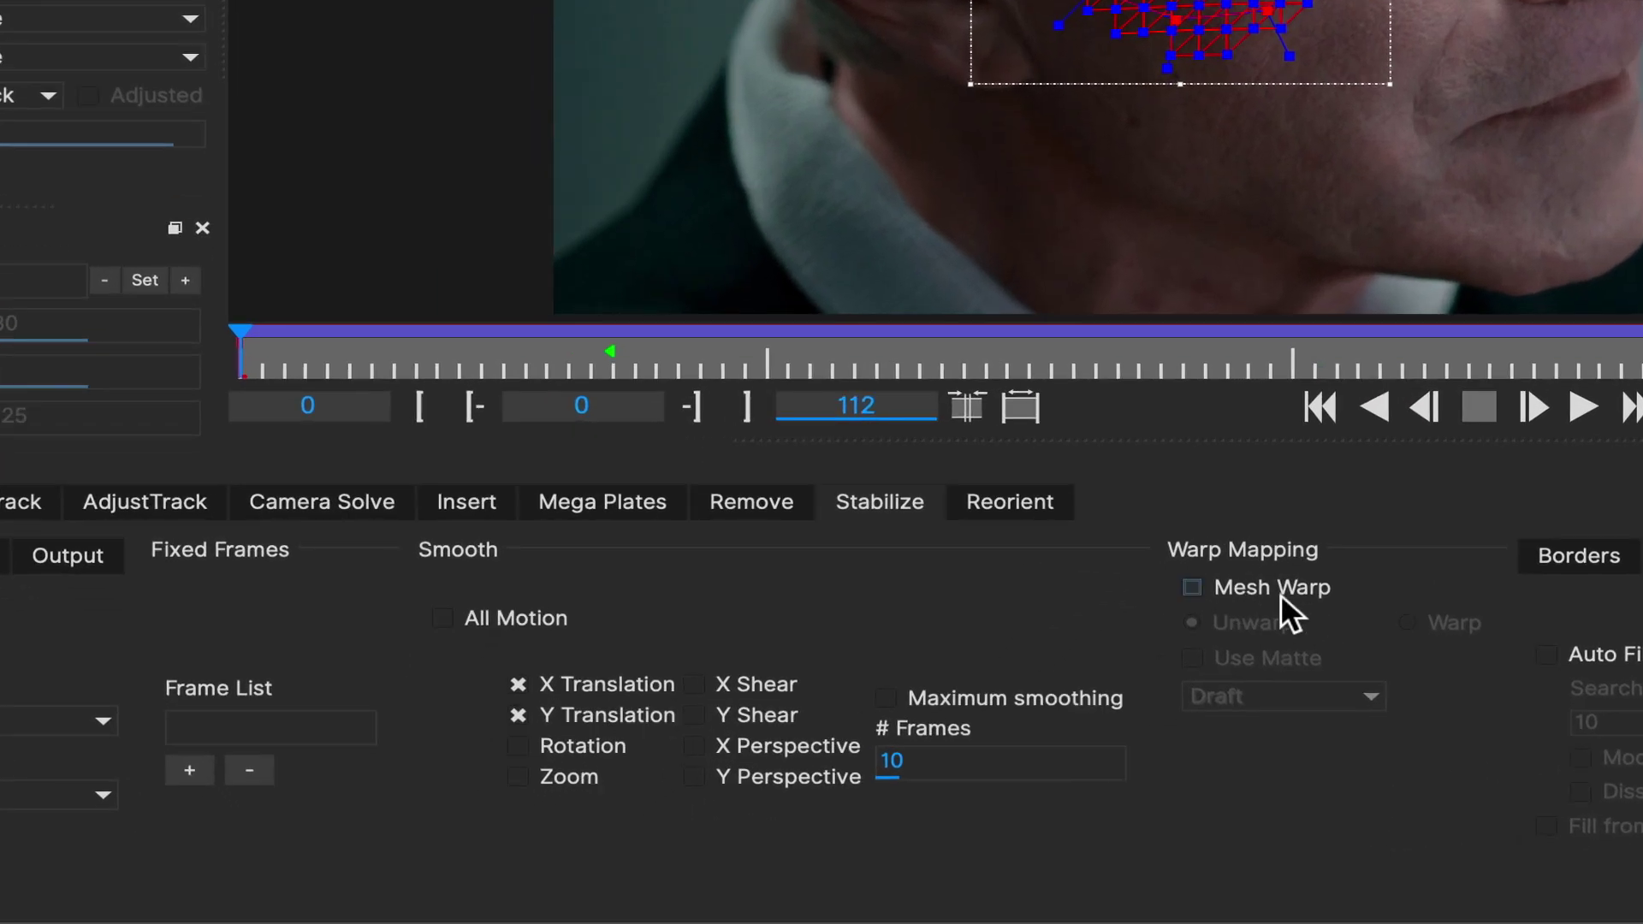
pyautogui.click(1280, 595)
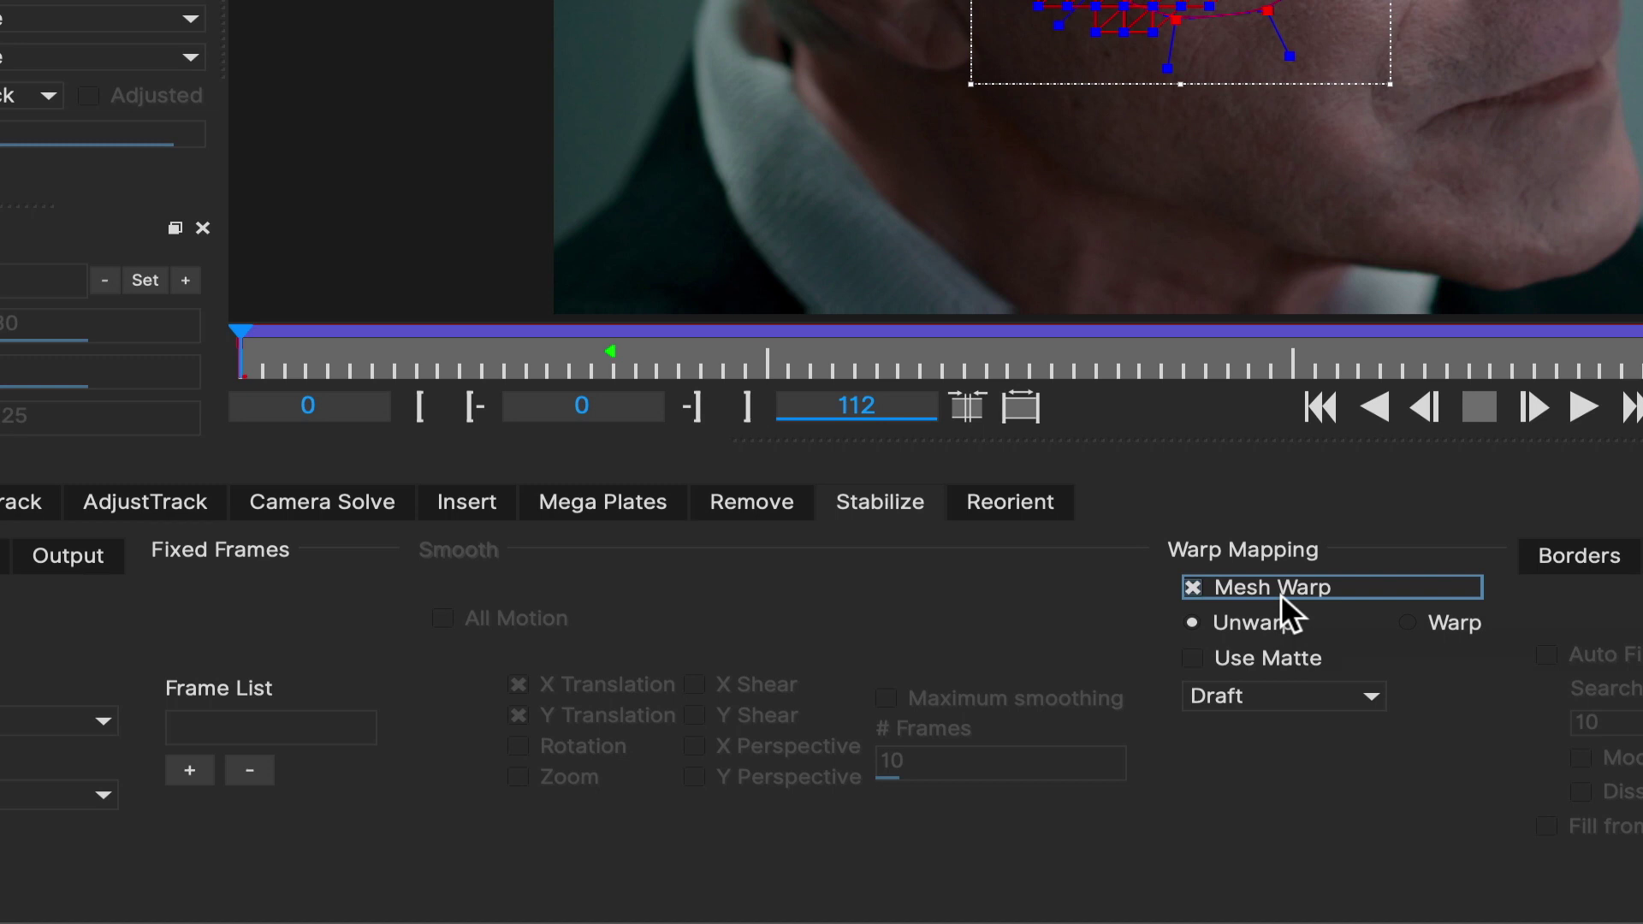
pyautogui.click(612, 354)
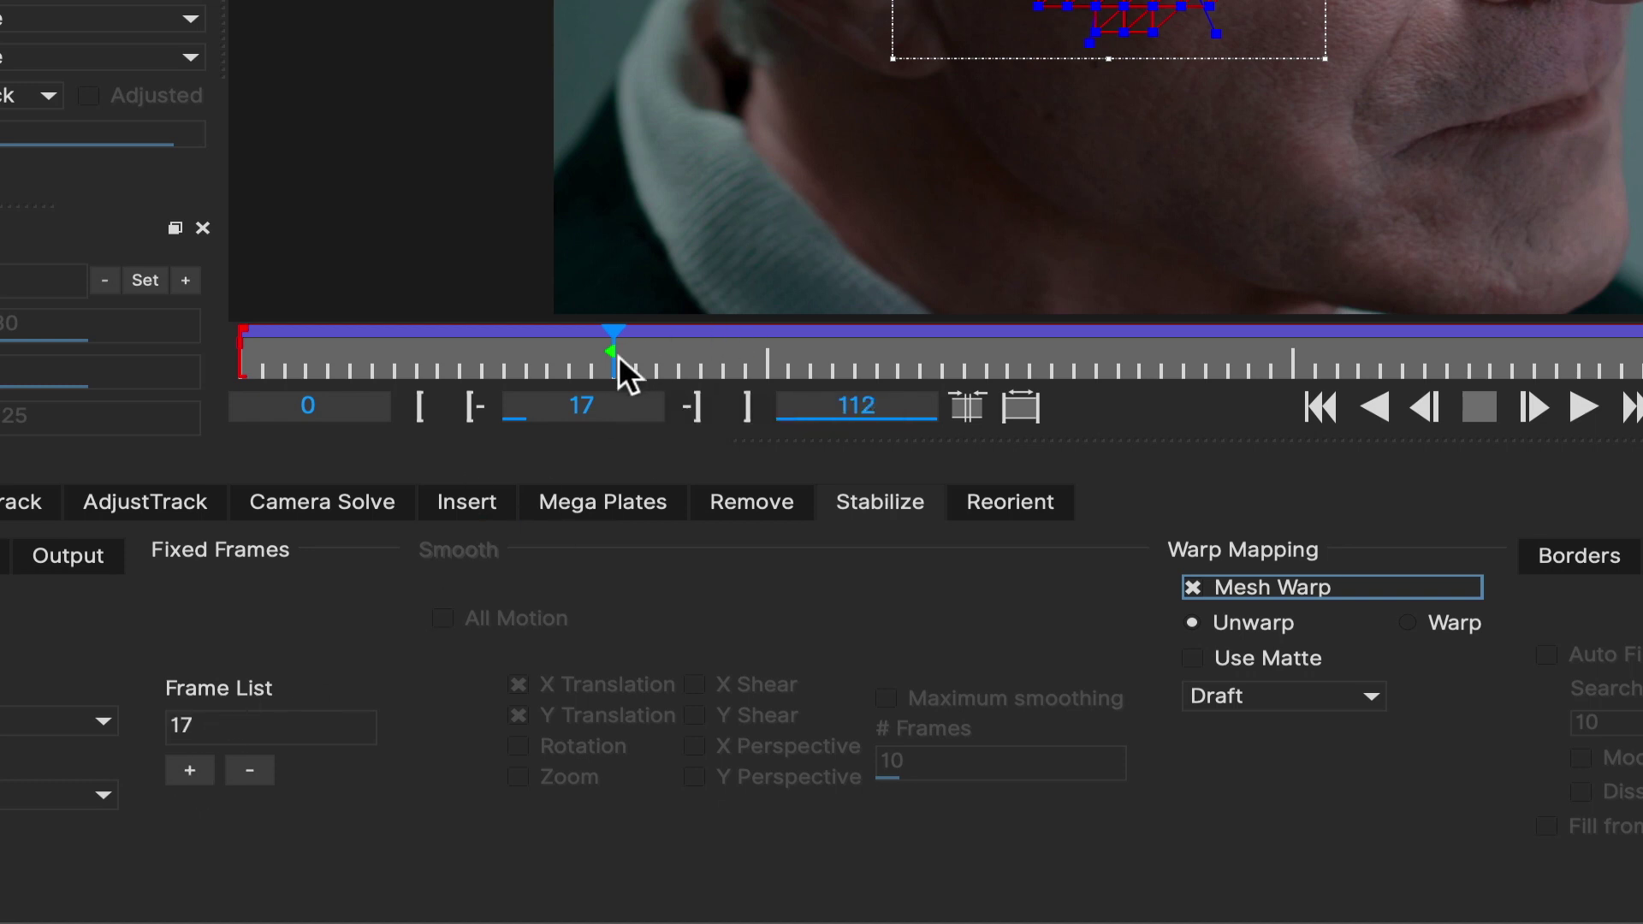
pyautogui.click(1244, 699)
pyautogui.click(1238, 773)
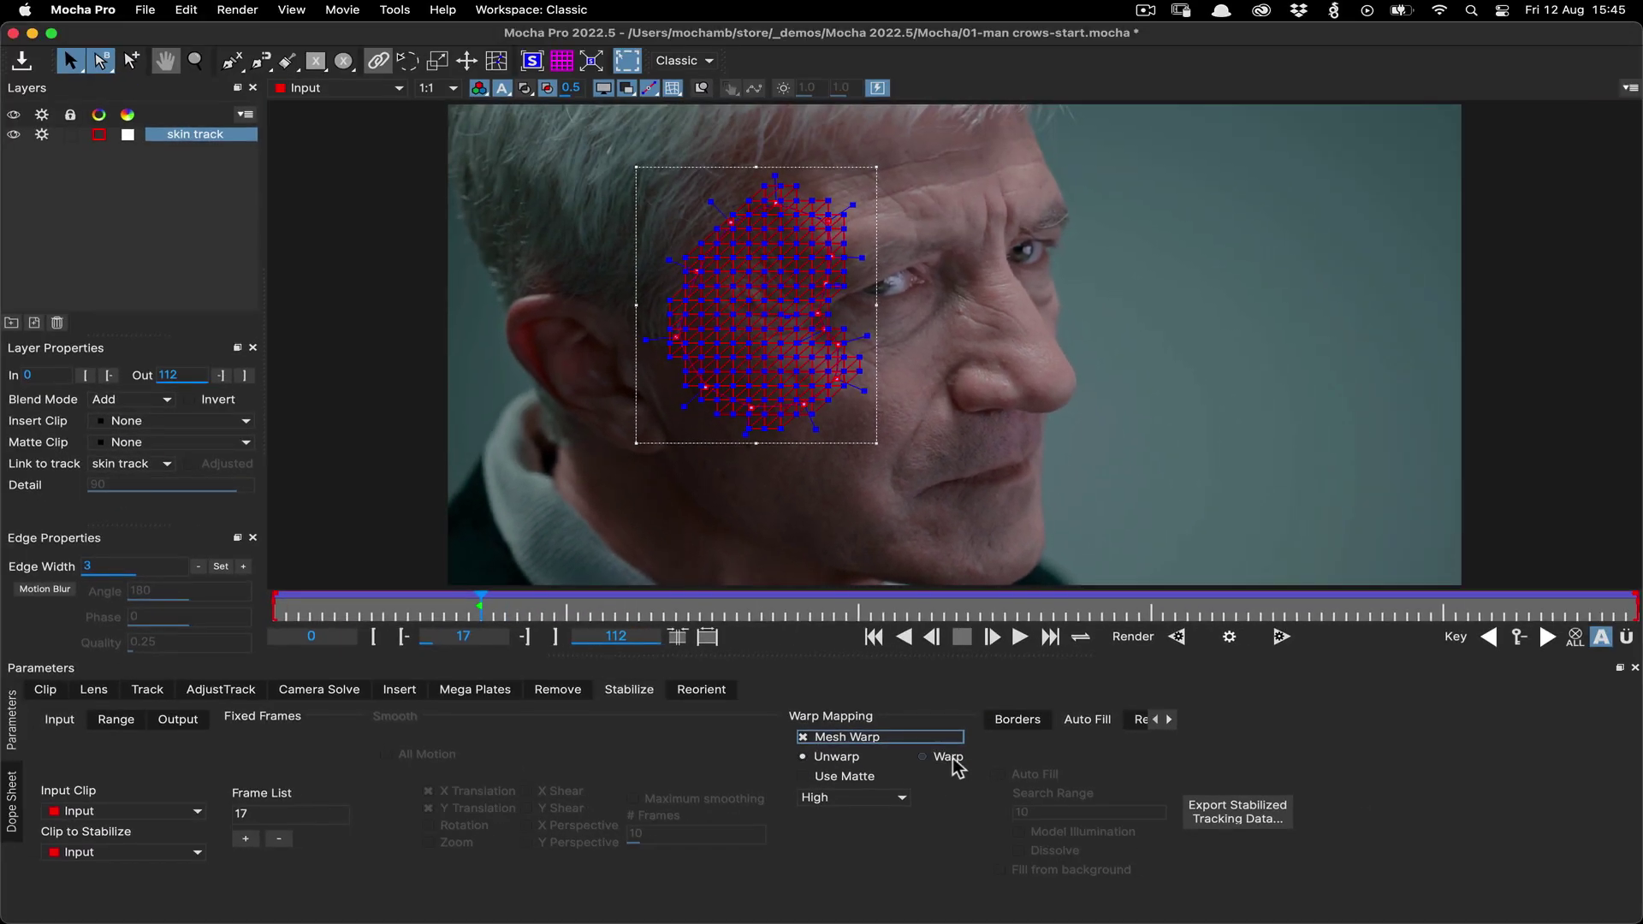
# Hide the mesh and tracking overlays and play the shot from the start
pyautogui.click(603, 90)
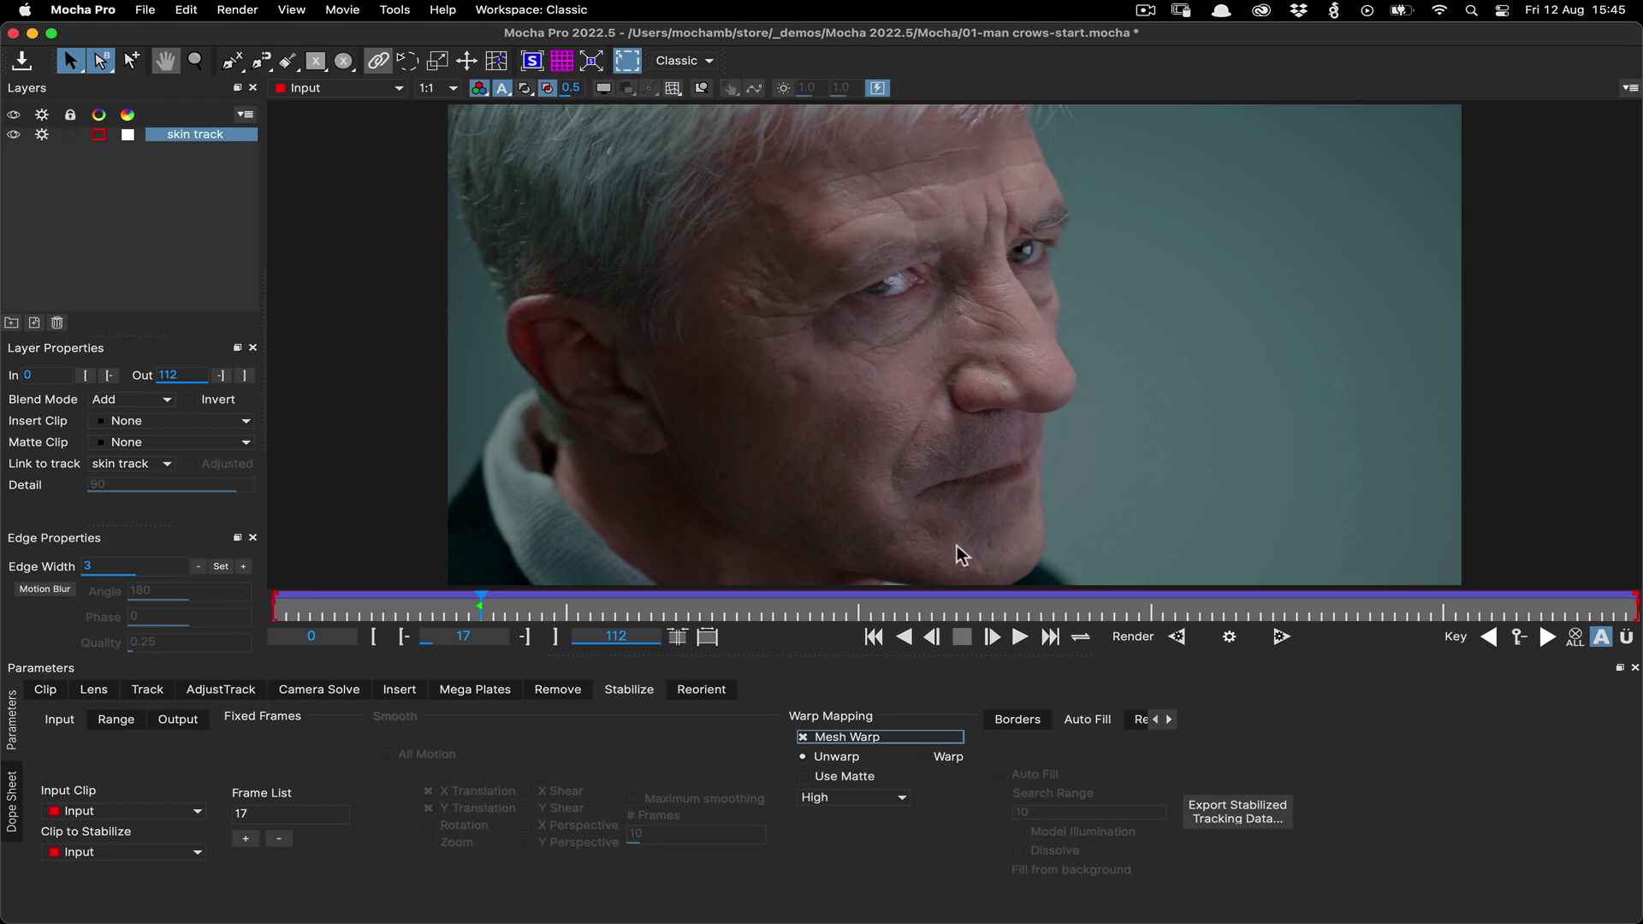
pyautogui.click(874, 636)
pyautogui.click(1021, 636)
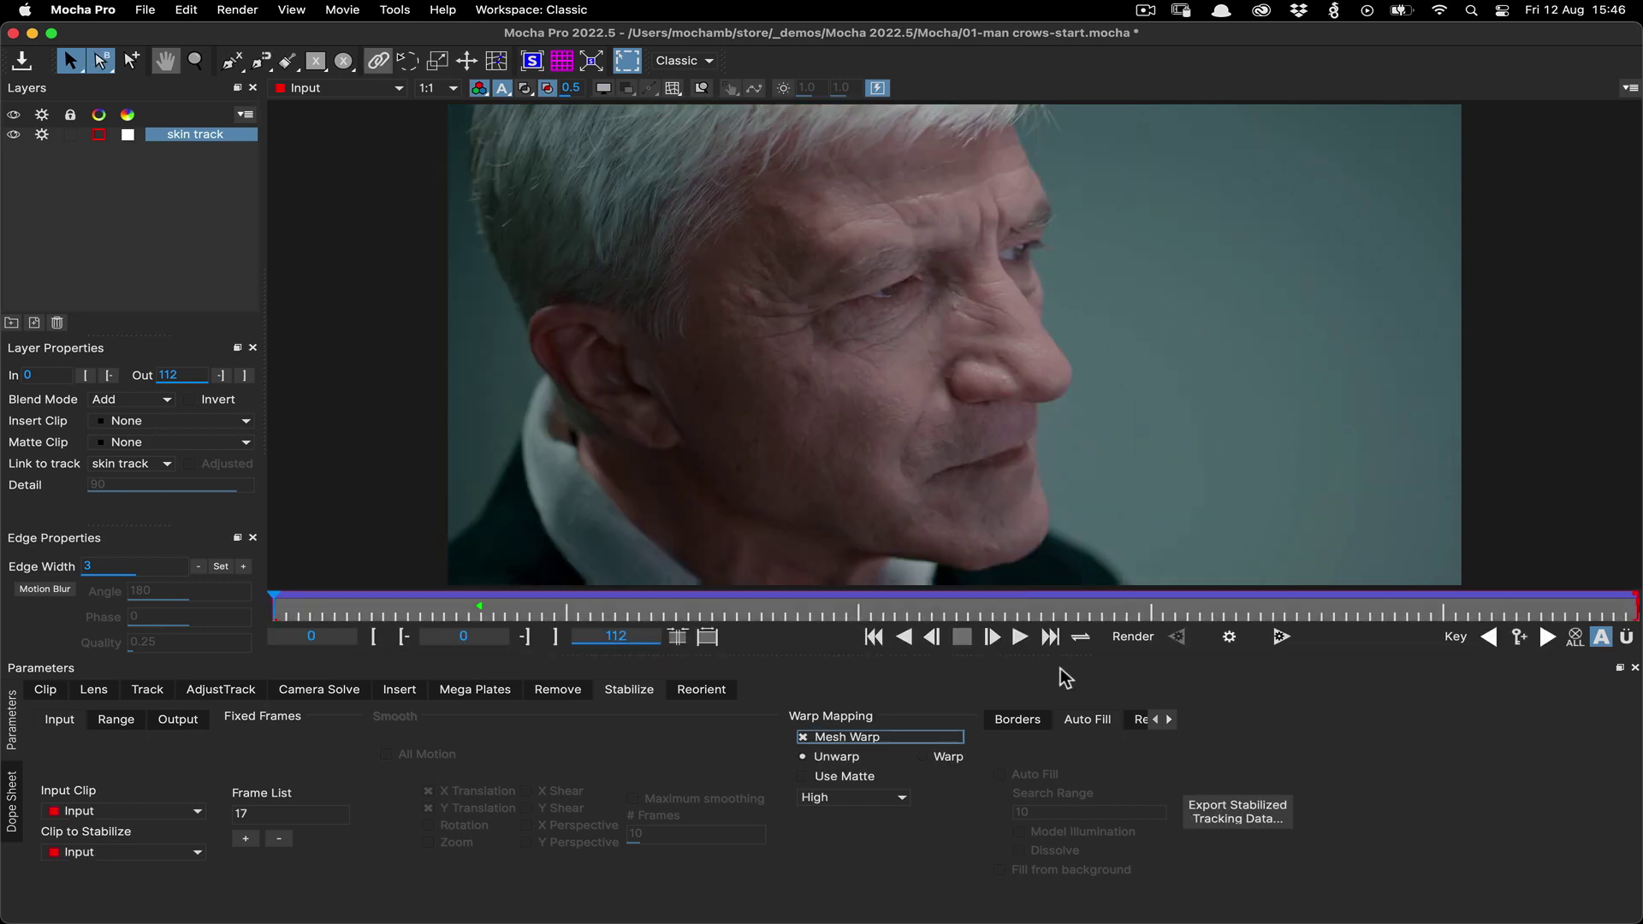
# Render the unwarped clip and play it back from the first frame
pyautogui.click(1283, 636)
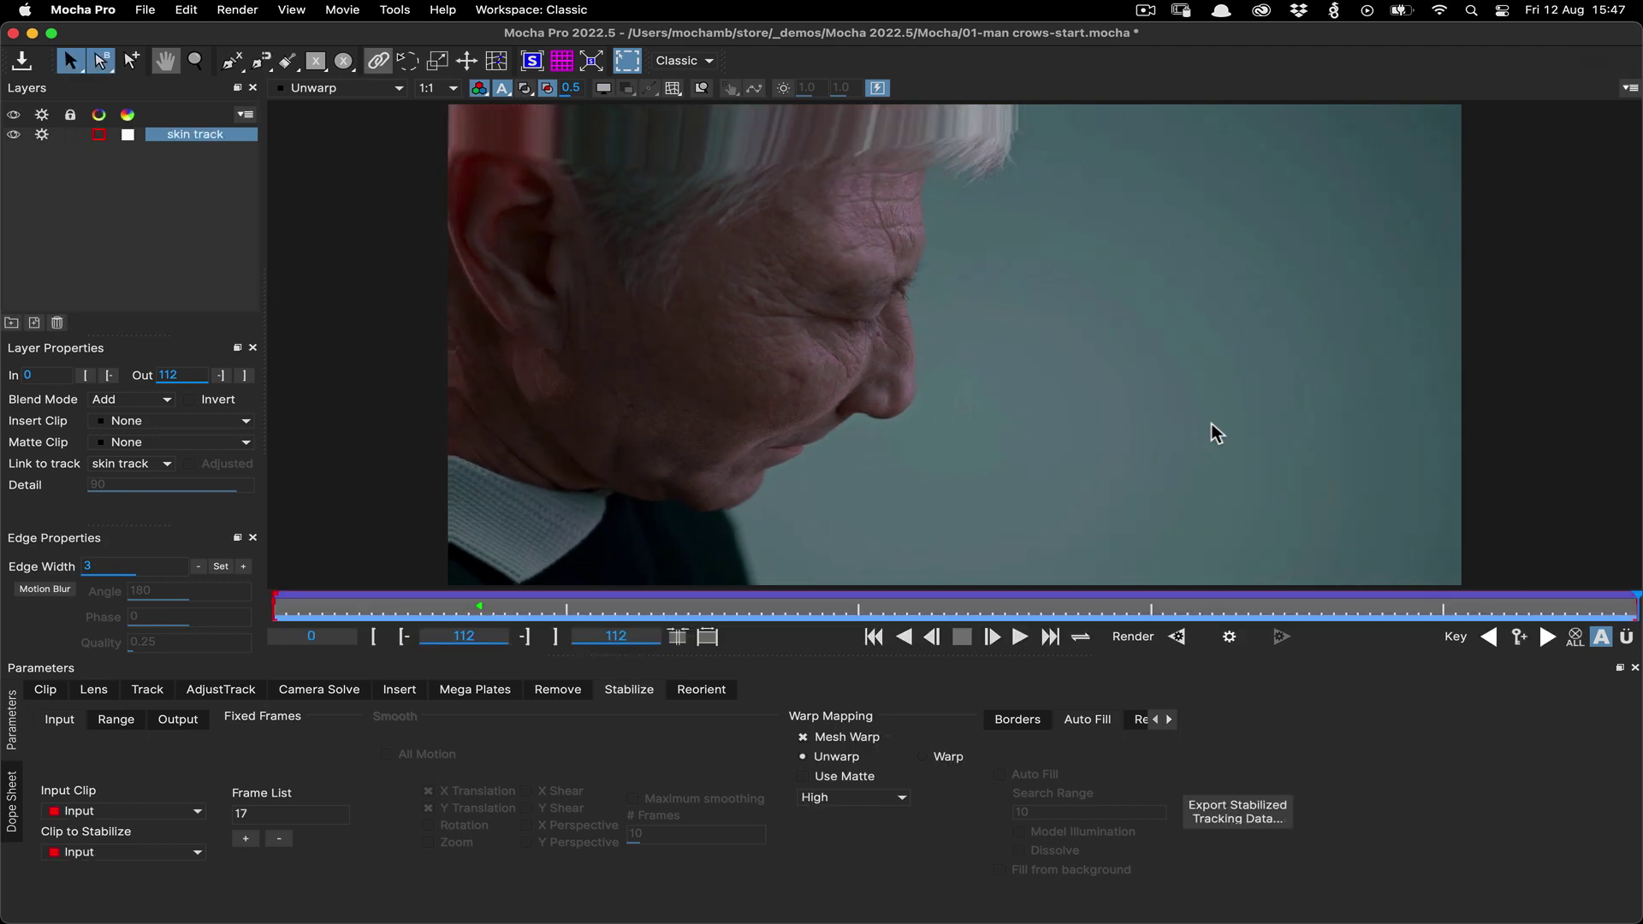
pyautogui.click(874, 638)
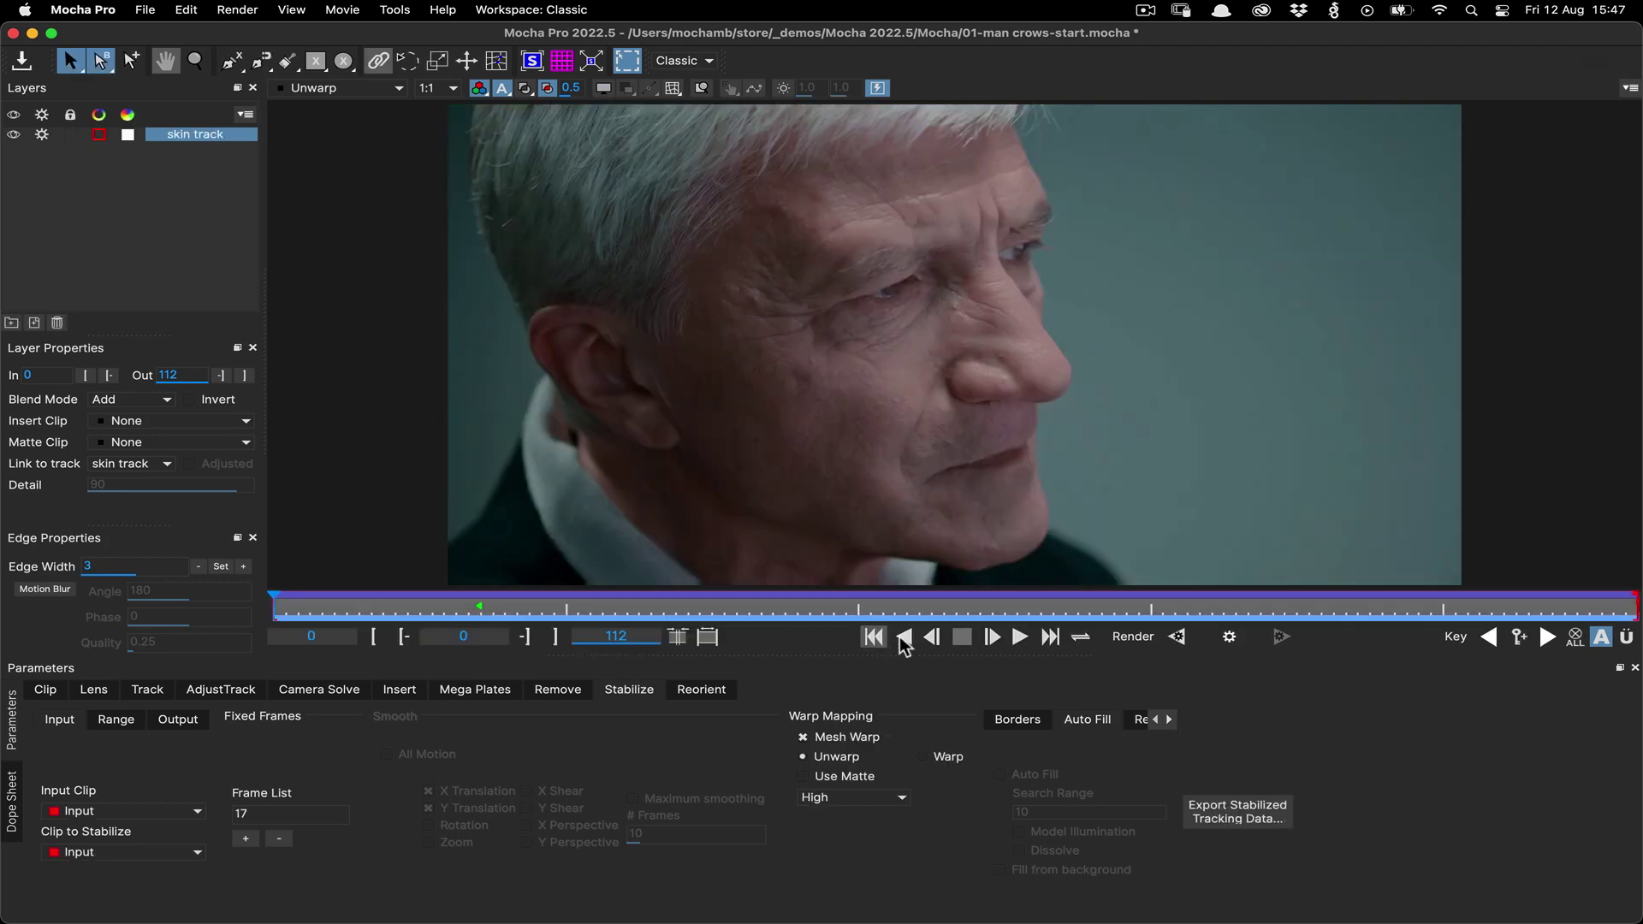
pyautogui.click(1018, 638)
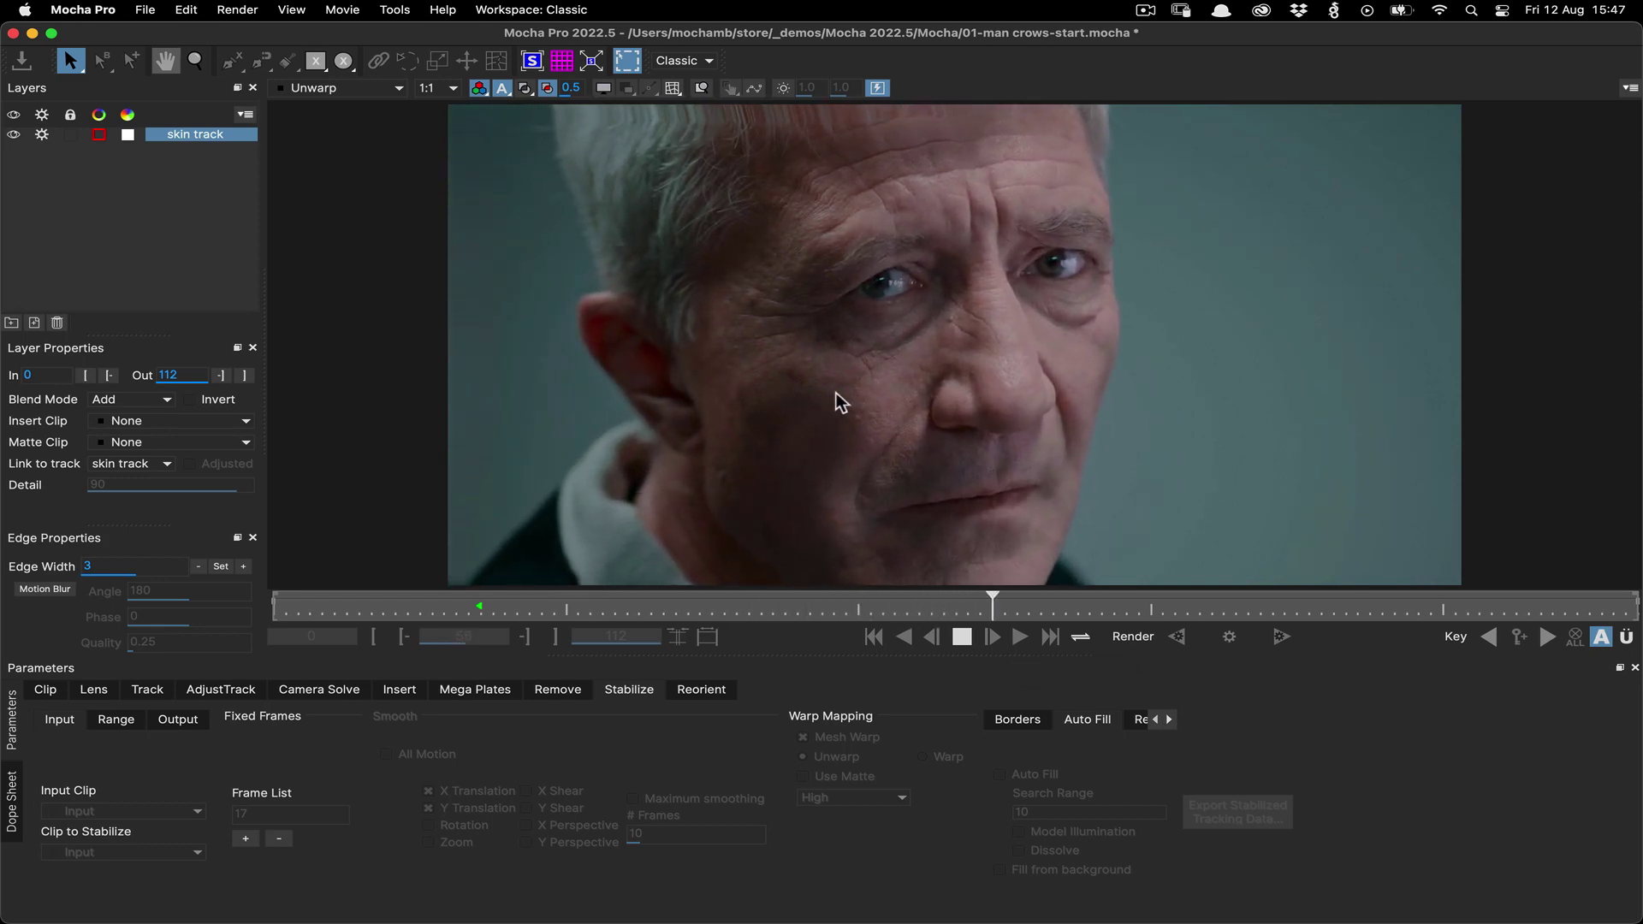
pyautogui.click(144, 10)
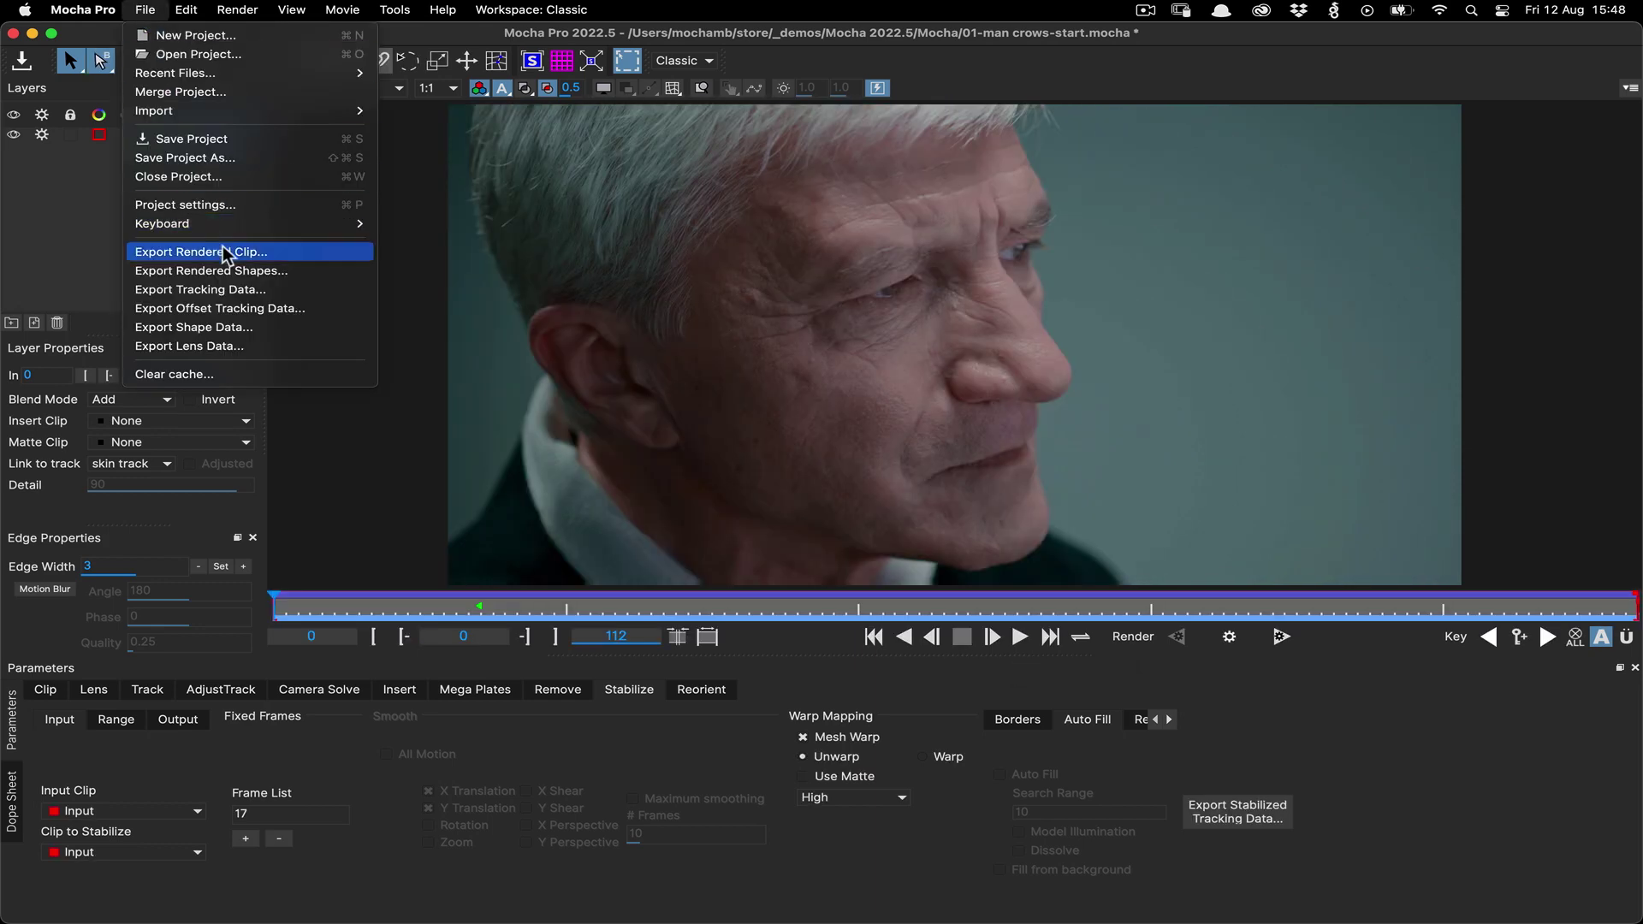
# Export the rendered clip as EXR frames to the man crows unwarp folder with prefix Man_Face_
pyautogui.click(299, 252)
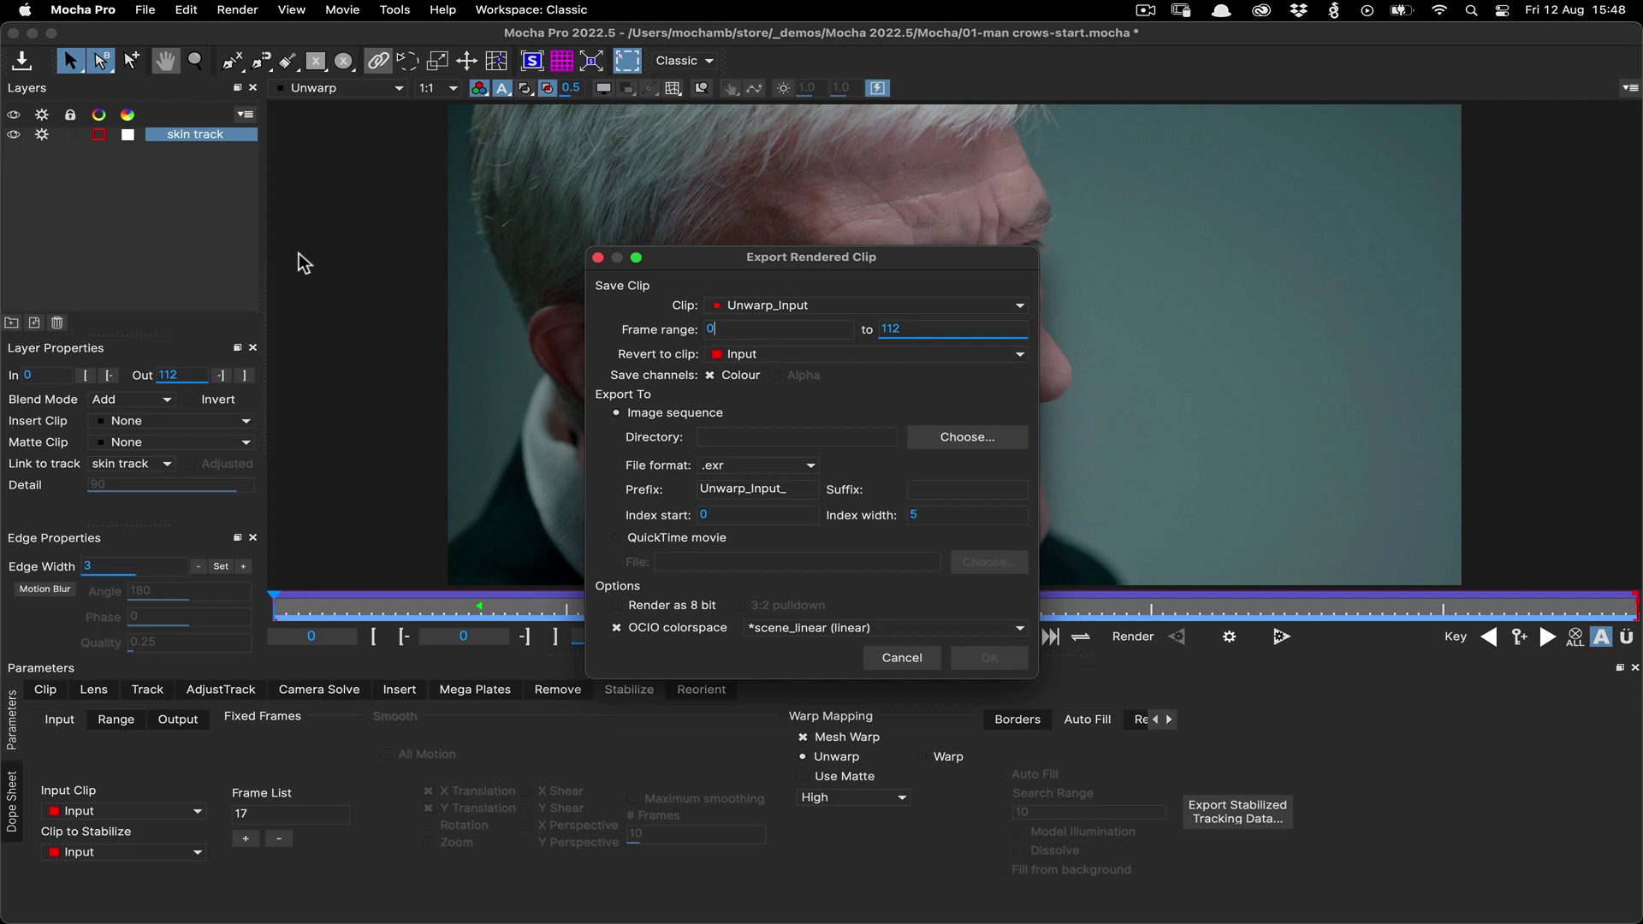
pyautogui.click(967, 437)
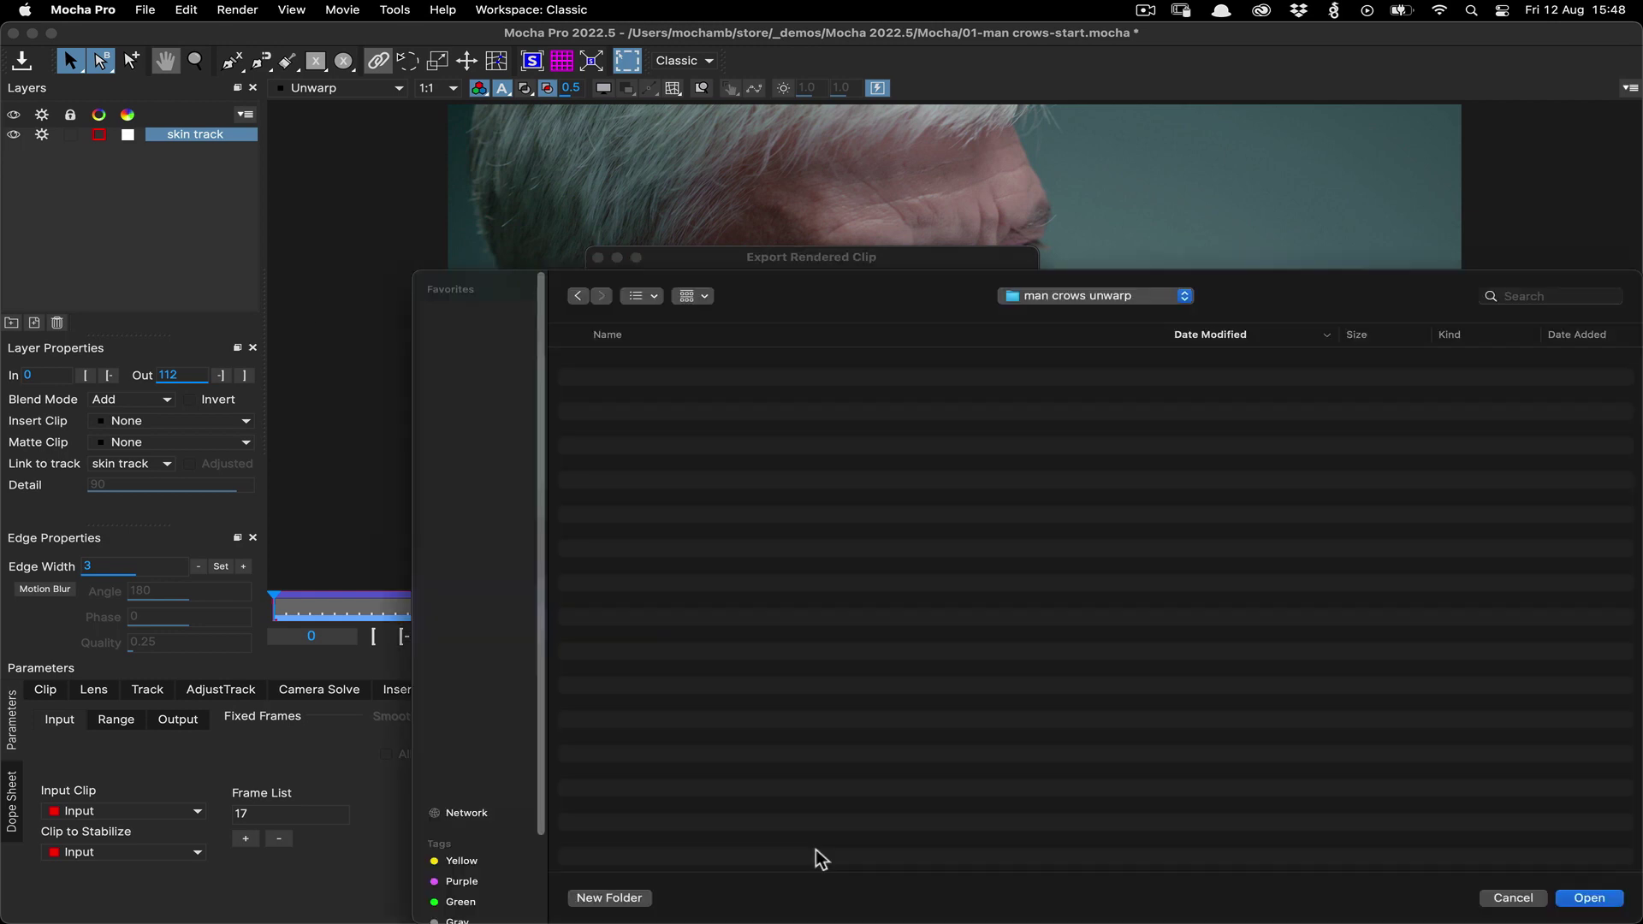
pyautogui.click(1589, 898)
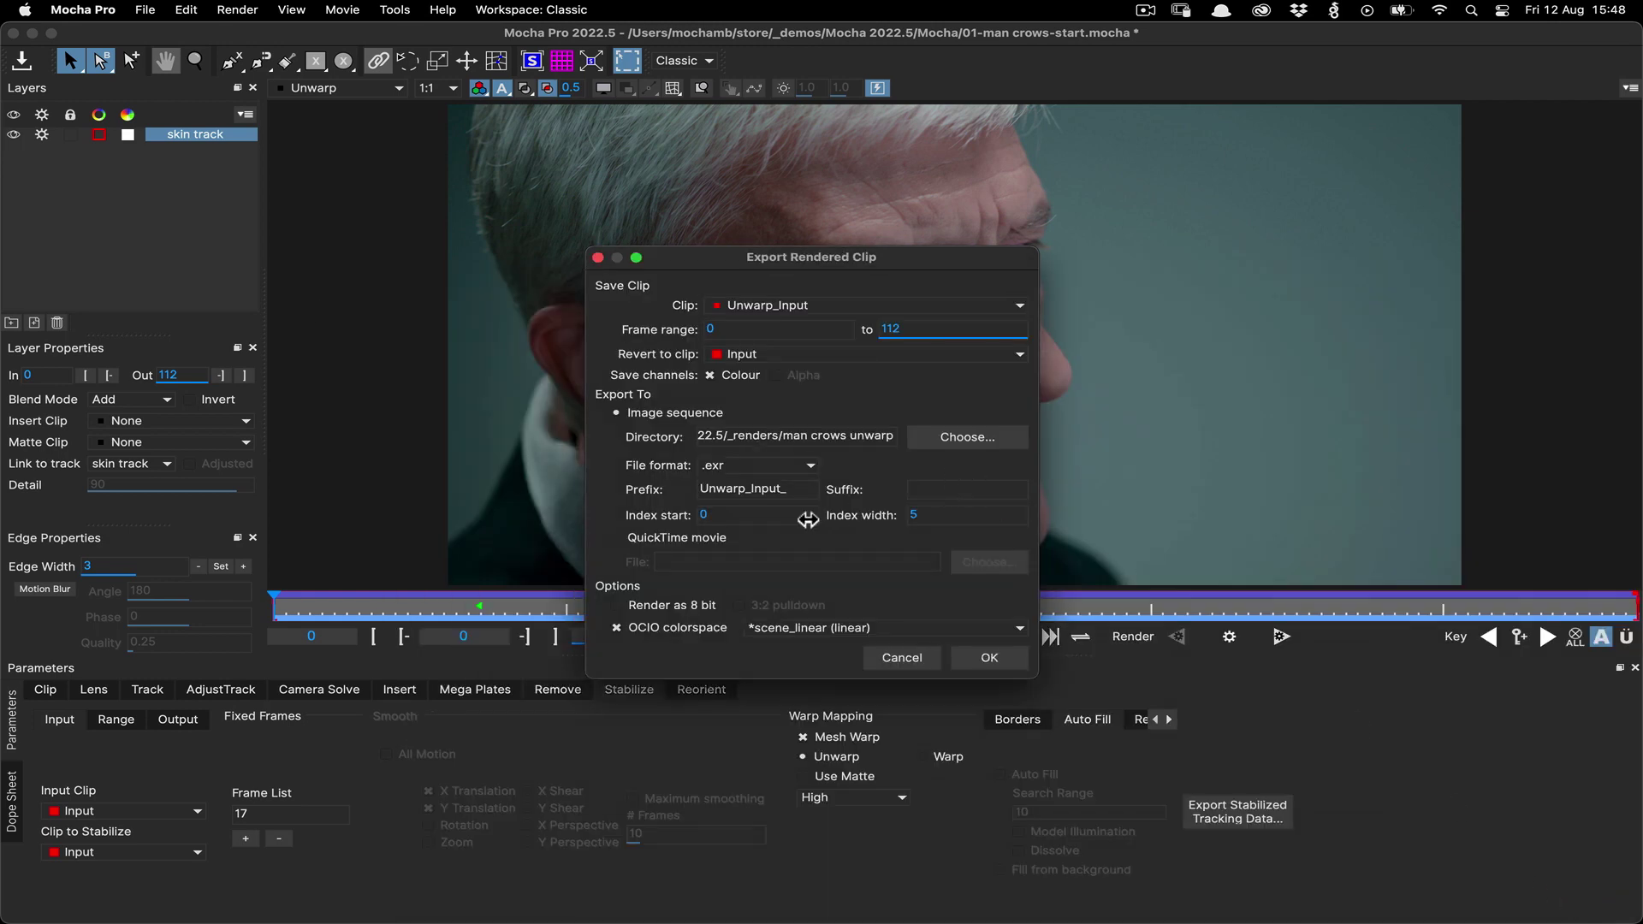
pyautogui.write('Man_Face_')
pyautogui.click(770, 514)
pyautogui.click(989, 657)
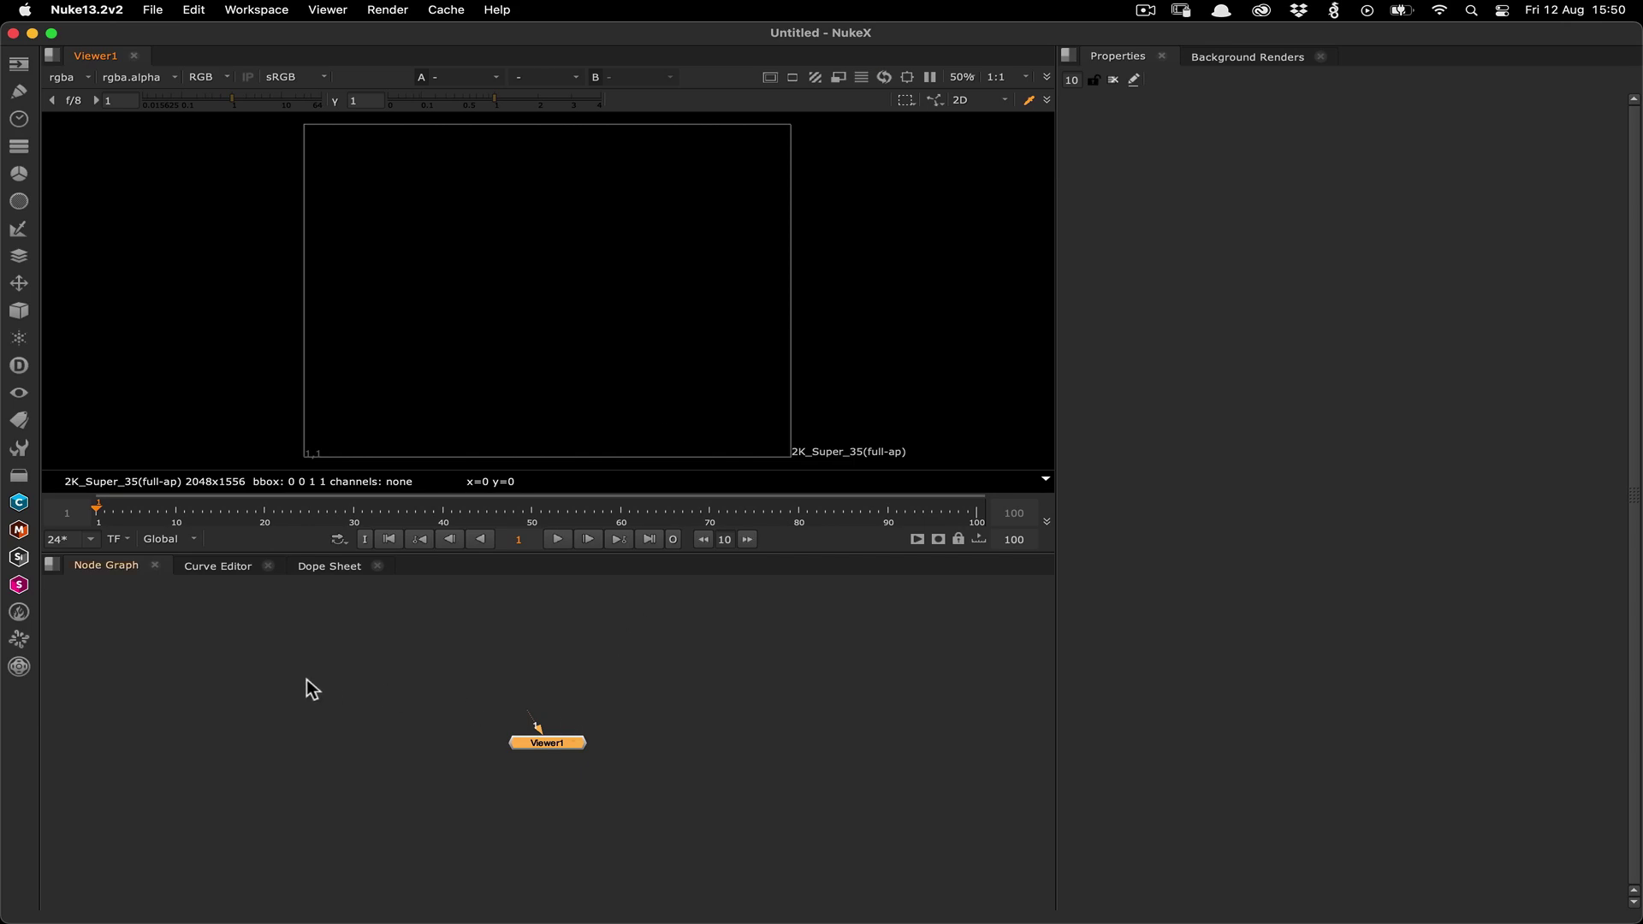
# Read in the original plate sequence and view it in the viewer
pyautogui.press('r')
pyautogui.press('Return')
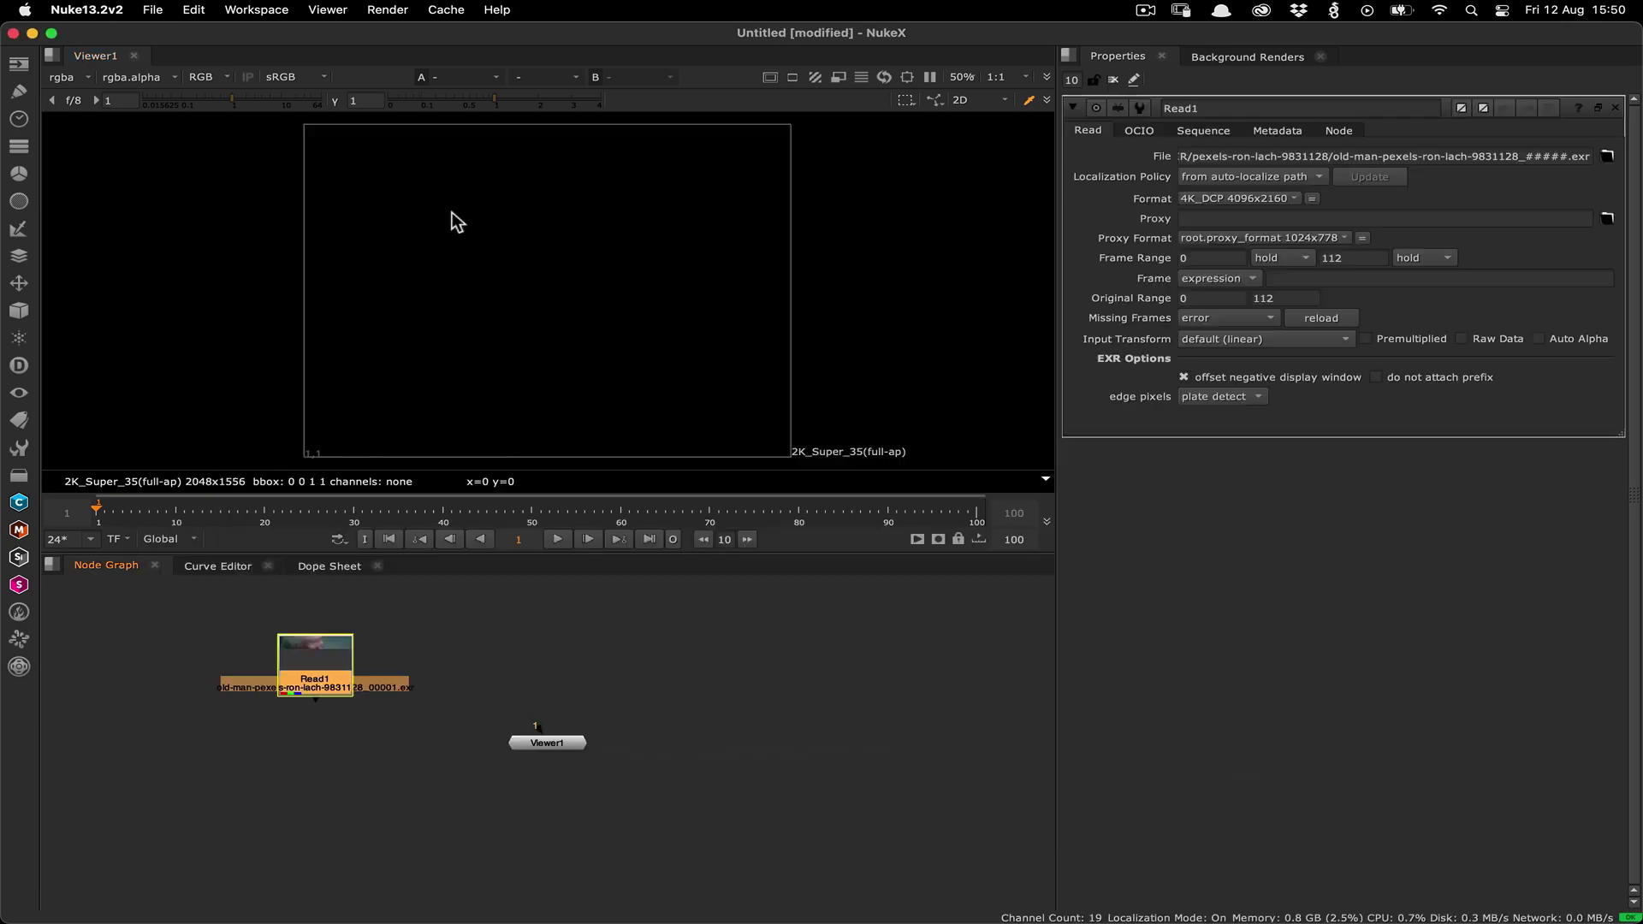
pyautogui.press('1')
pyautogui.click(340, 771)
# Read in the unwarped Man Face EXR sequence and import the 01-man crows.abc Alembic file
pyautogui.press('r')
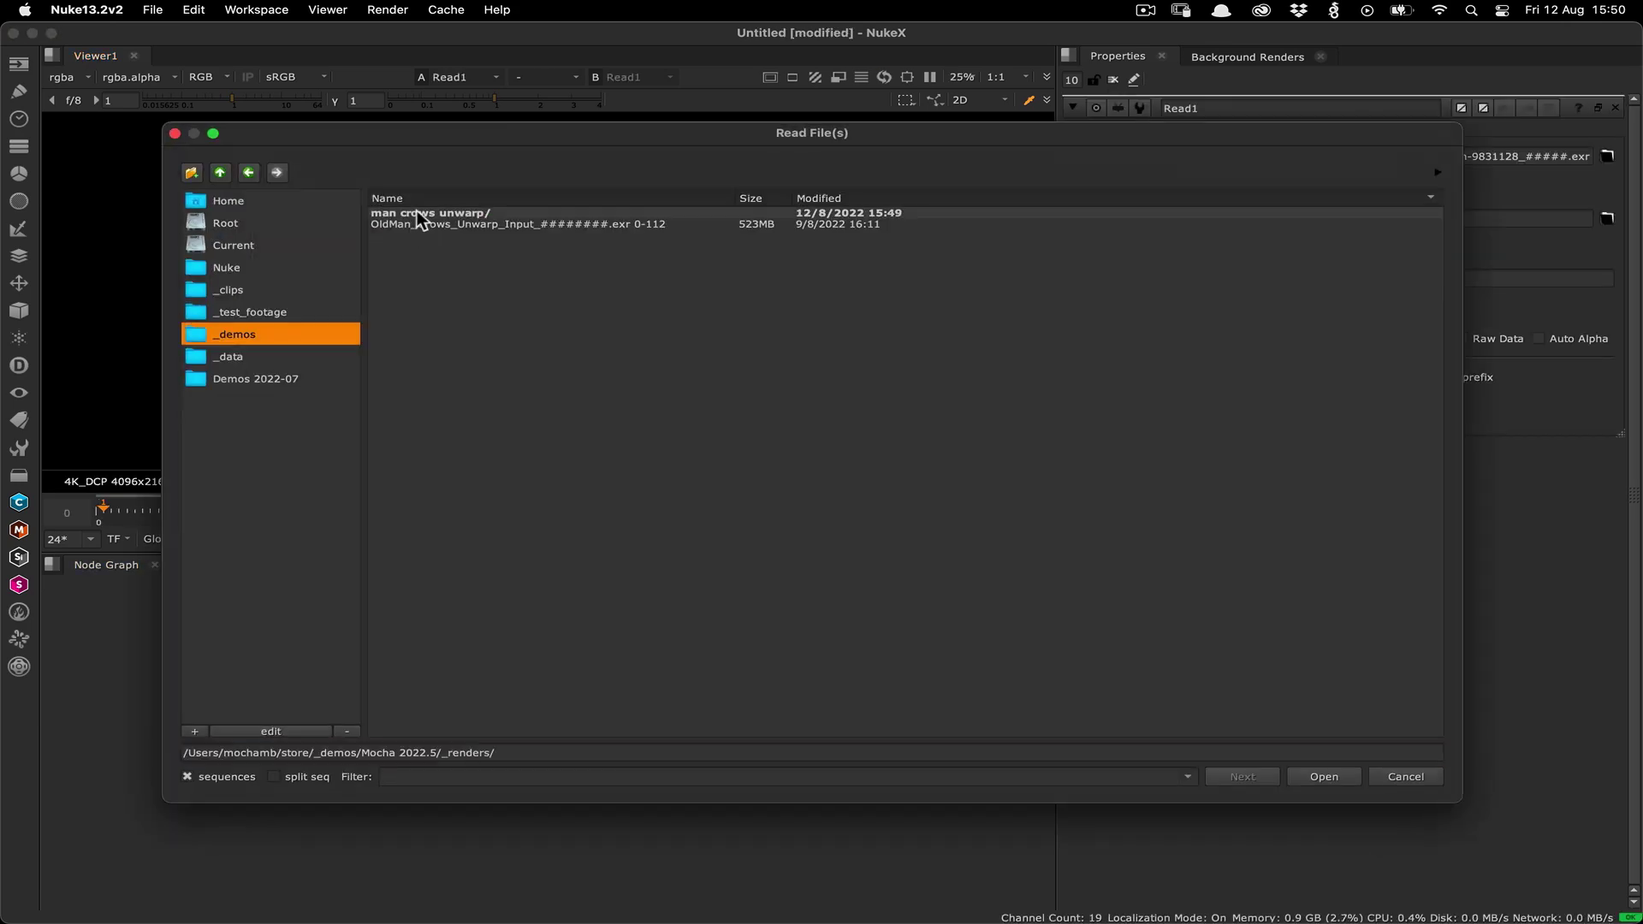
pyautogui.click(418, 213)
pyautogui.doubleClick(417, 213)
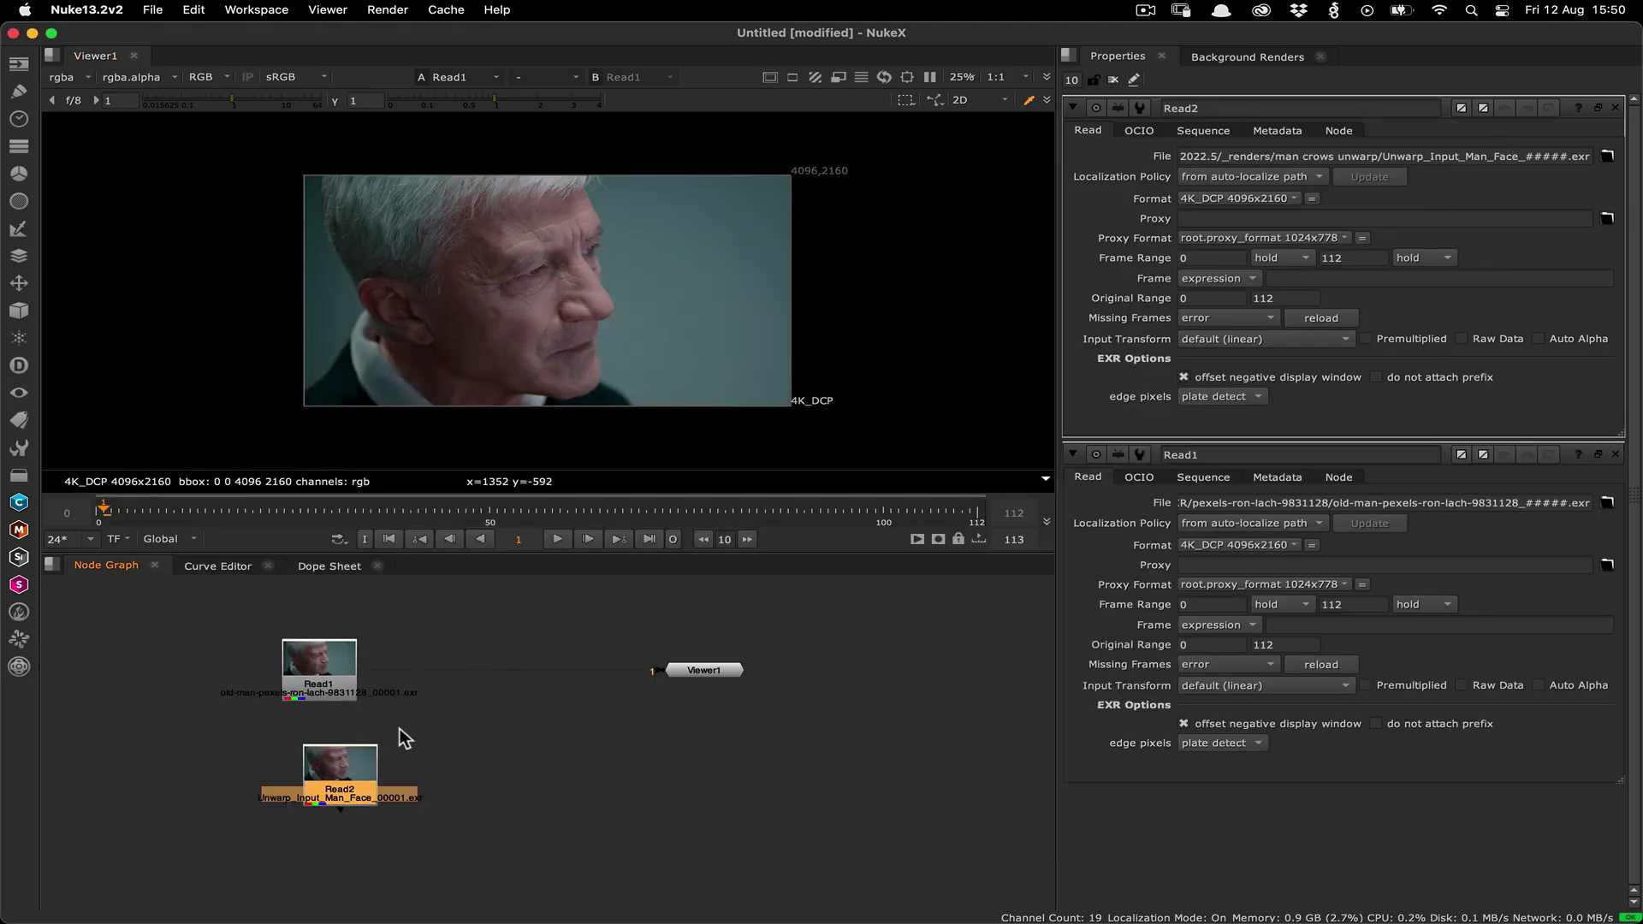
pyautogui.press('r')
pyautogui.doubleClick(454, 213)
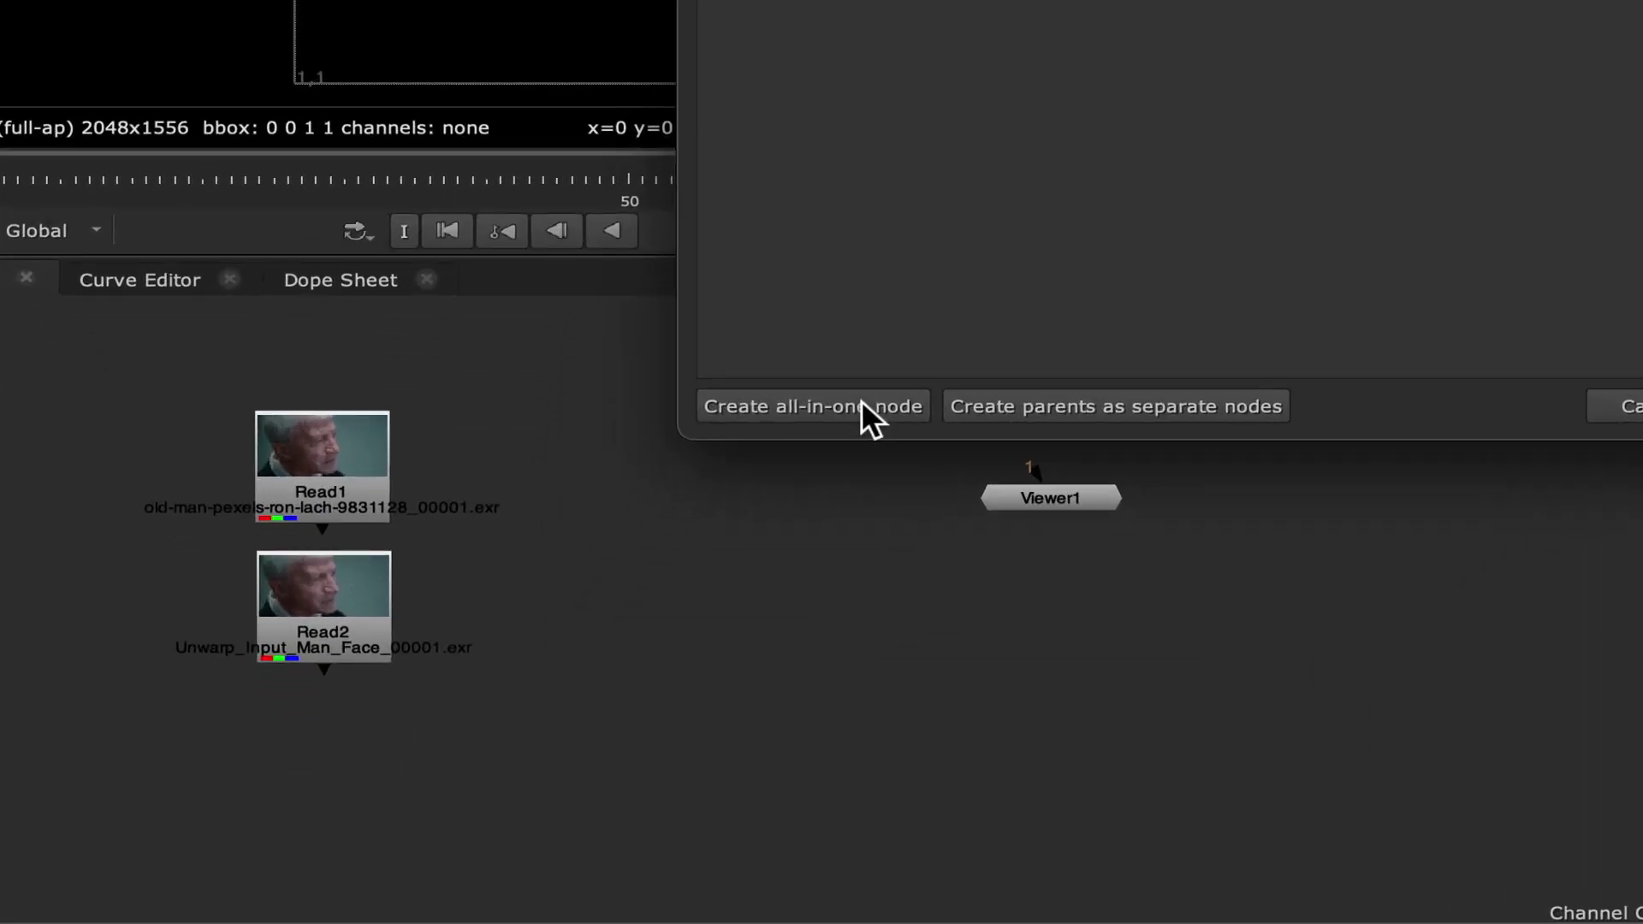
# Add a ScanlineRender node fed by the Alembic camera and mesh, tidying the graph
pyautogui.click(862, 406)
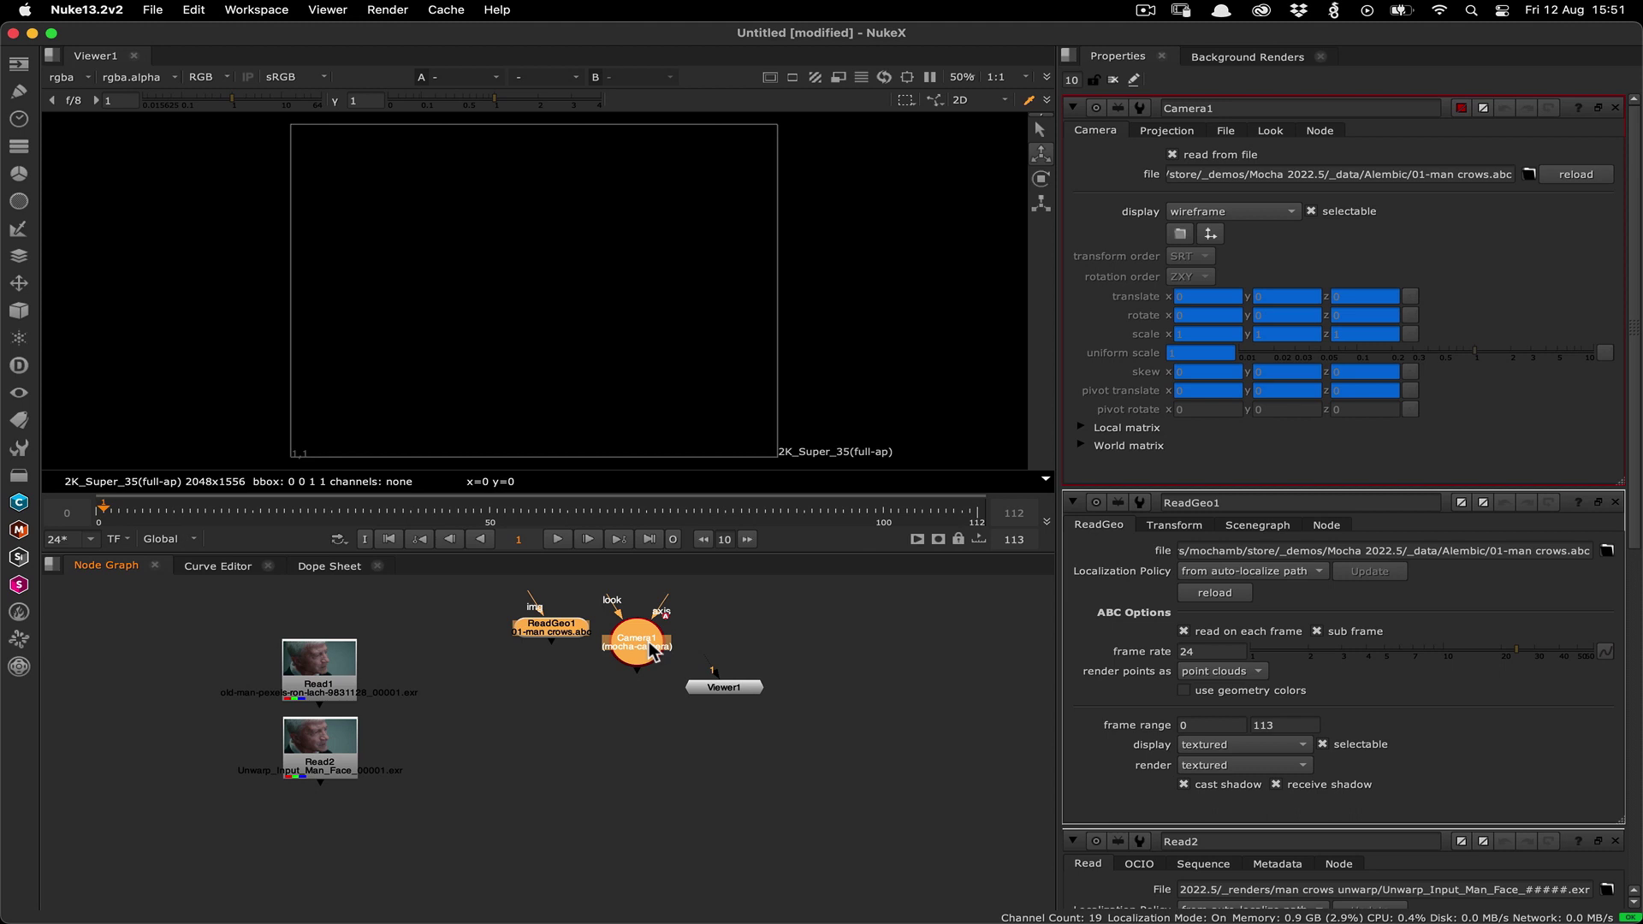
pyautogui.press('Tab')
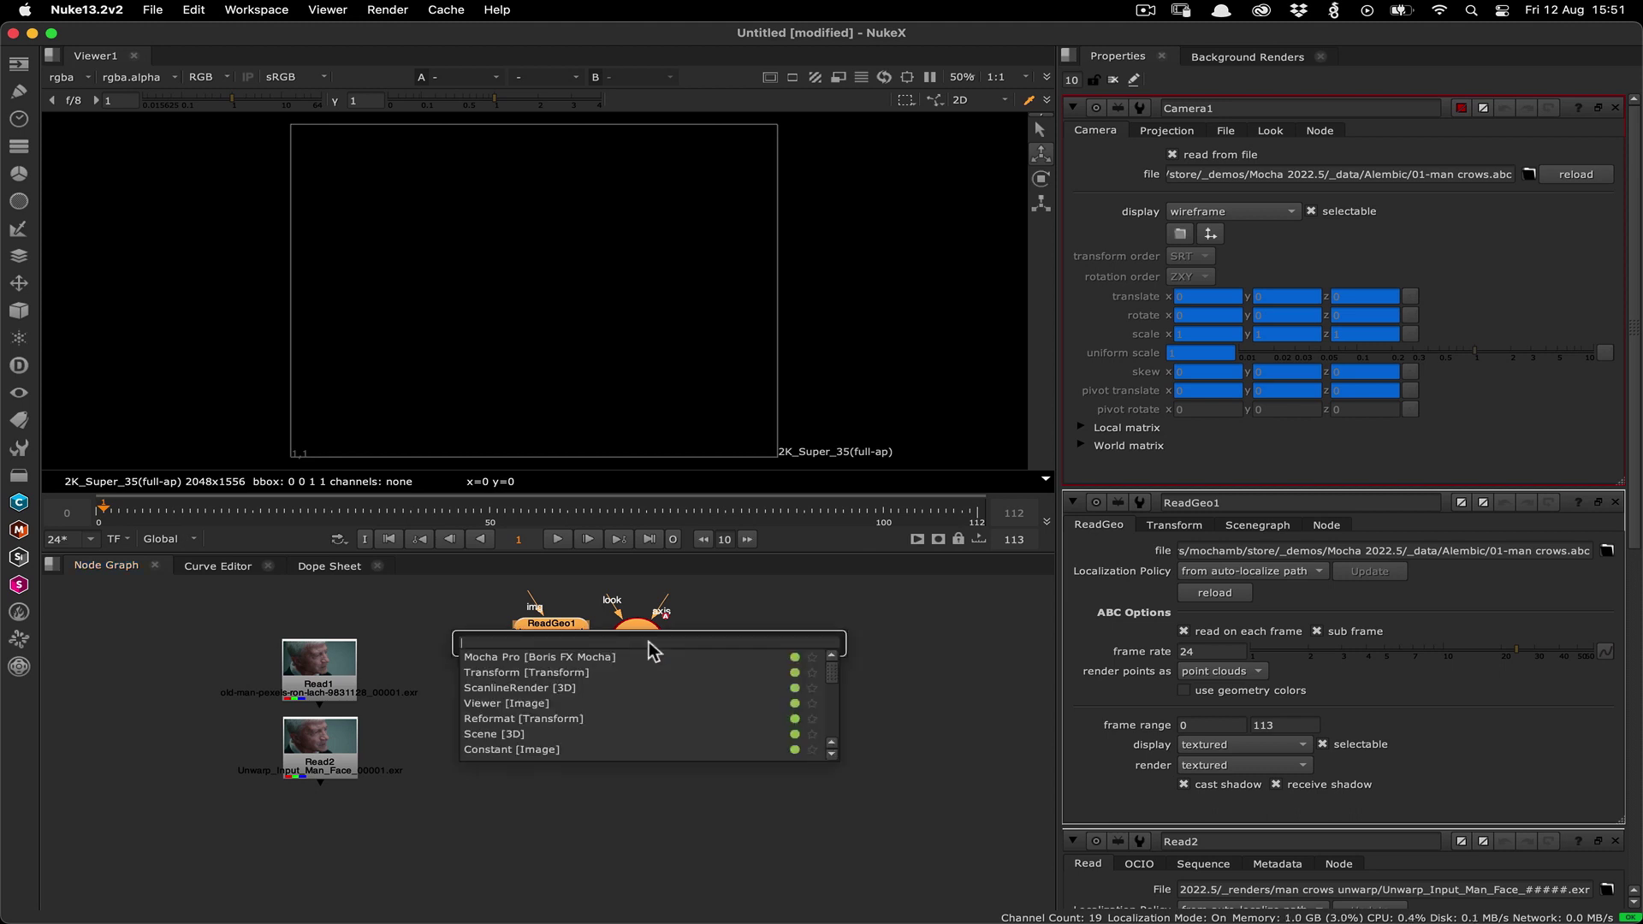
pyautogui.write('scan')
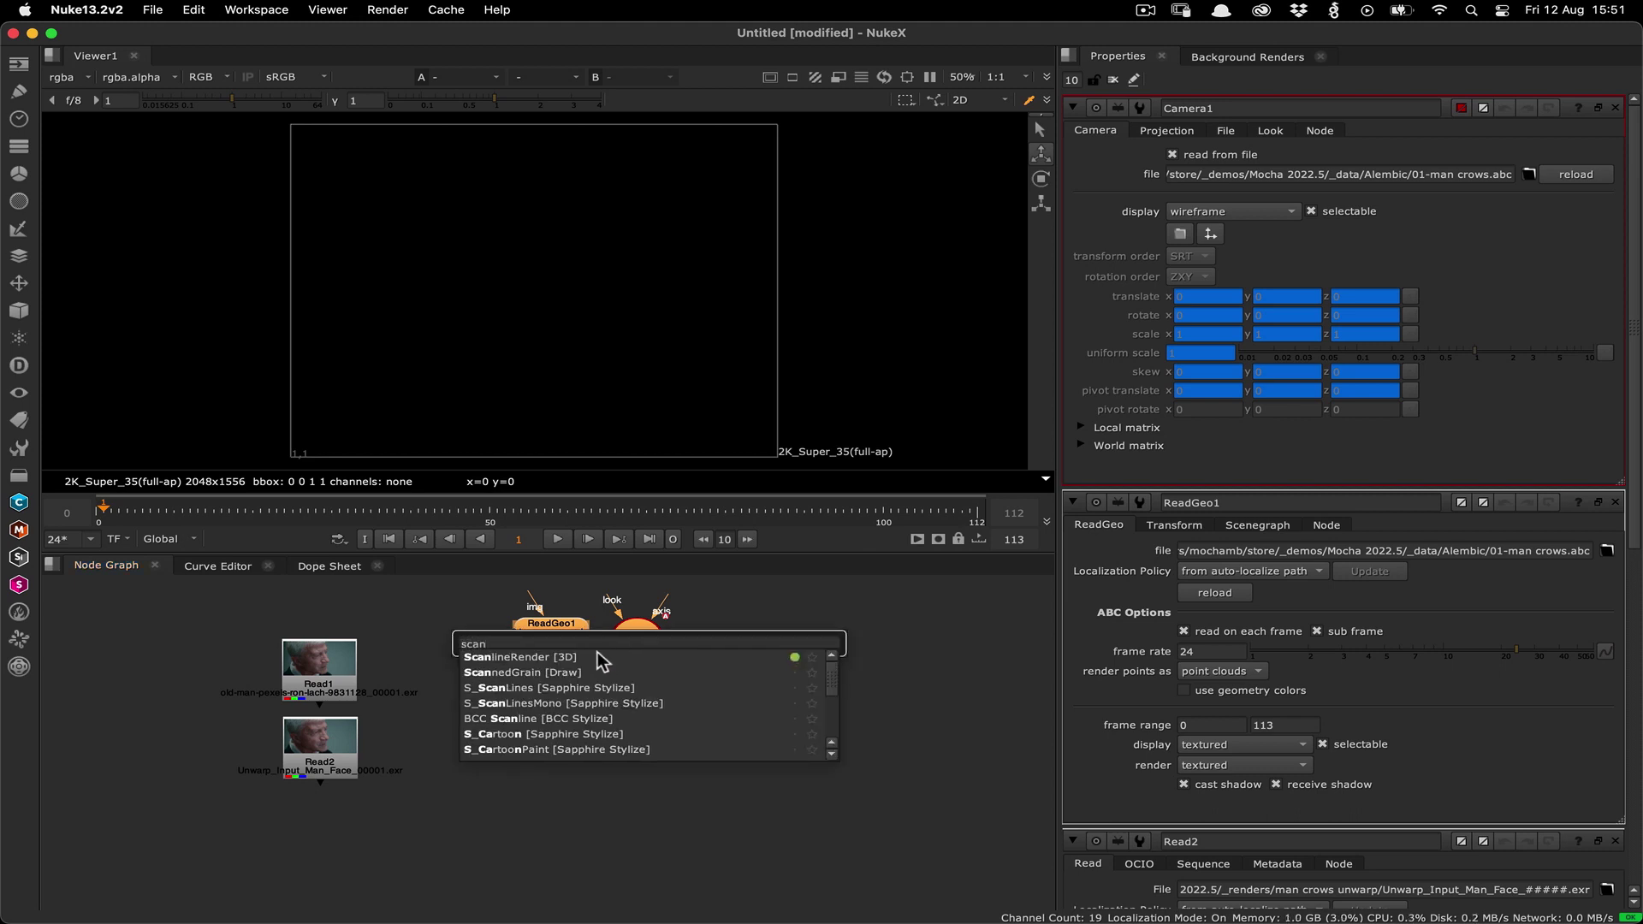
pyautogui.click(585, 658)
pyautogui.moveTo(740, 641); pyautogui.dragTo(568, 746)
pyautogui.moveTo(723, 686); pyautogui.dragTo(750, 757)
# Connect Read1 as the render background and play ScanlineRender1 in the viewer
pyautogui.moveTo(587, 663)
pyautogui.mouseDown()
pyautogui.moveTo(461, 693)
pyautogui.moveTo(345, 674)
pyautogui.mouseUp()
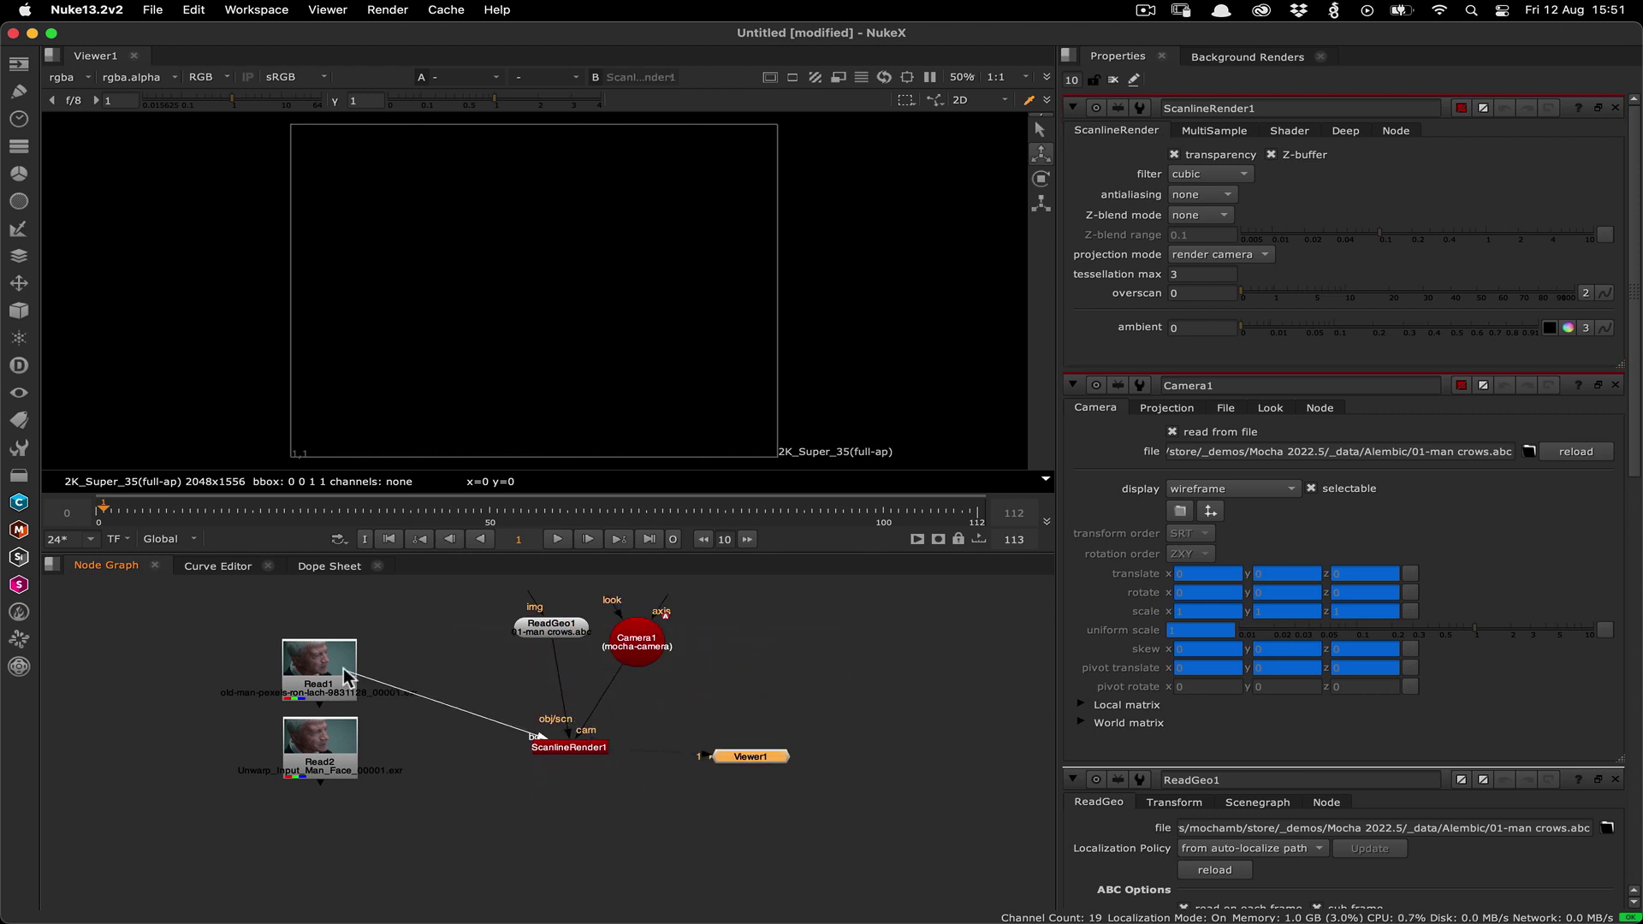
pyautogui.moveTo(320, 743); pyautogui.dragTo(424, 815)
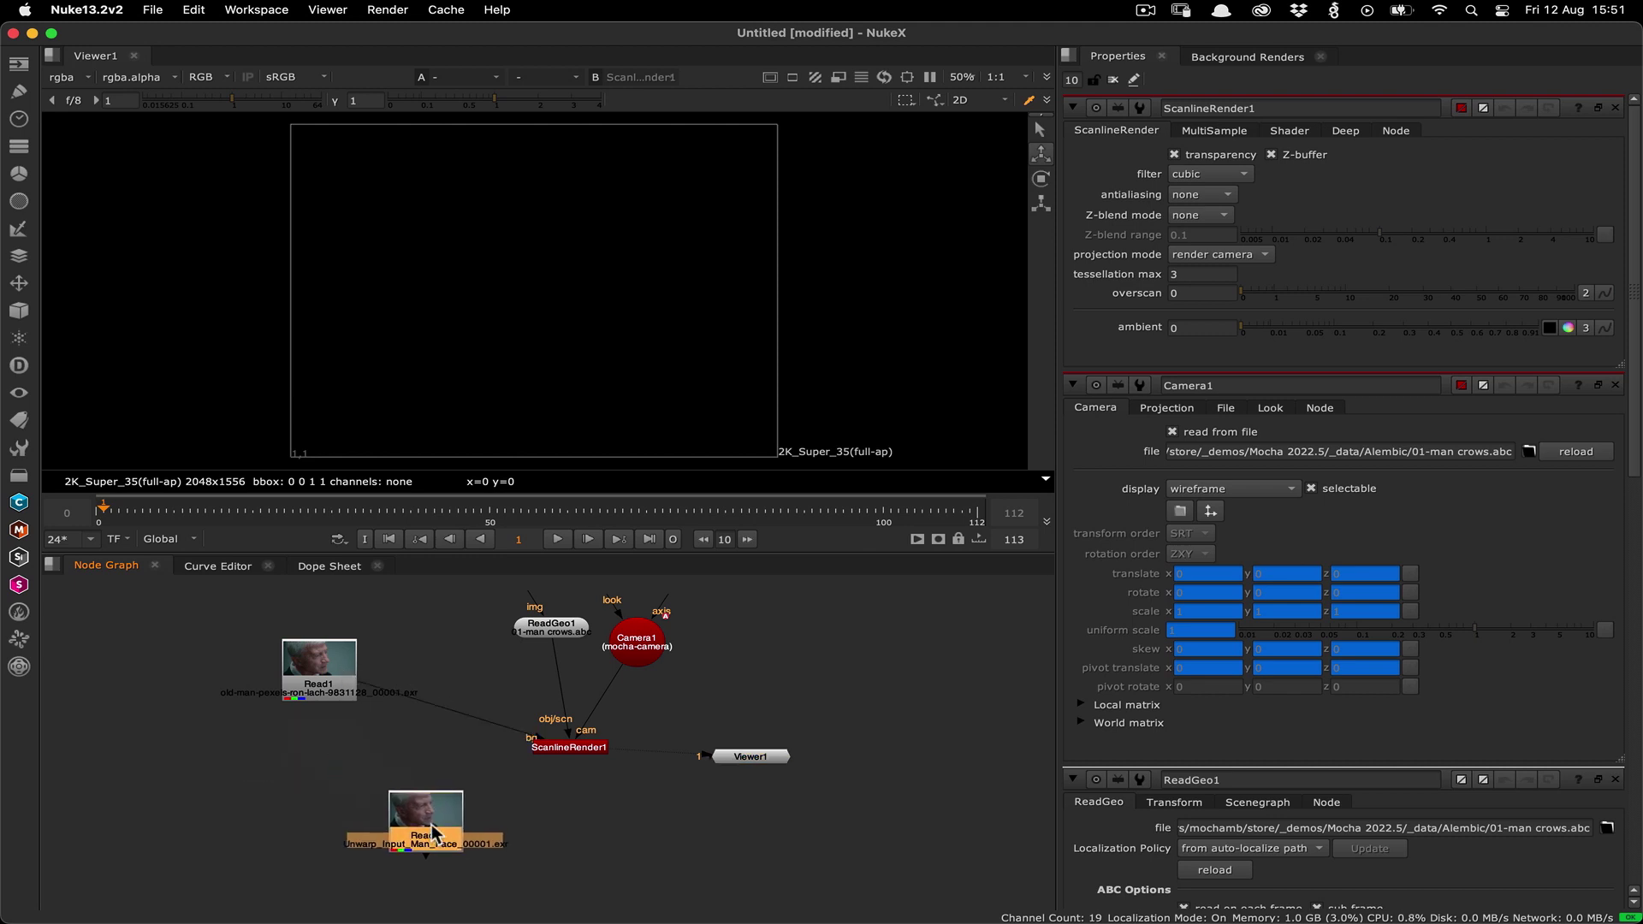
pyautogui.moveTo(319, 666); pyautogui.dragTo(278, 751)
pyautogui.click(559, 747)
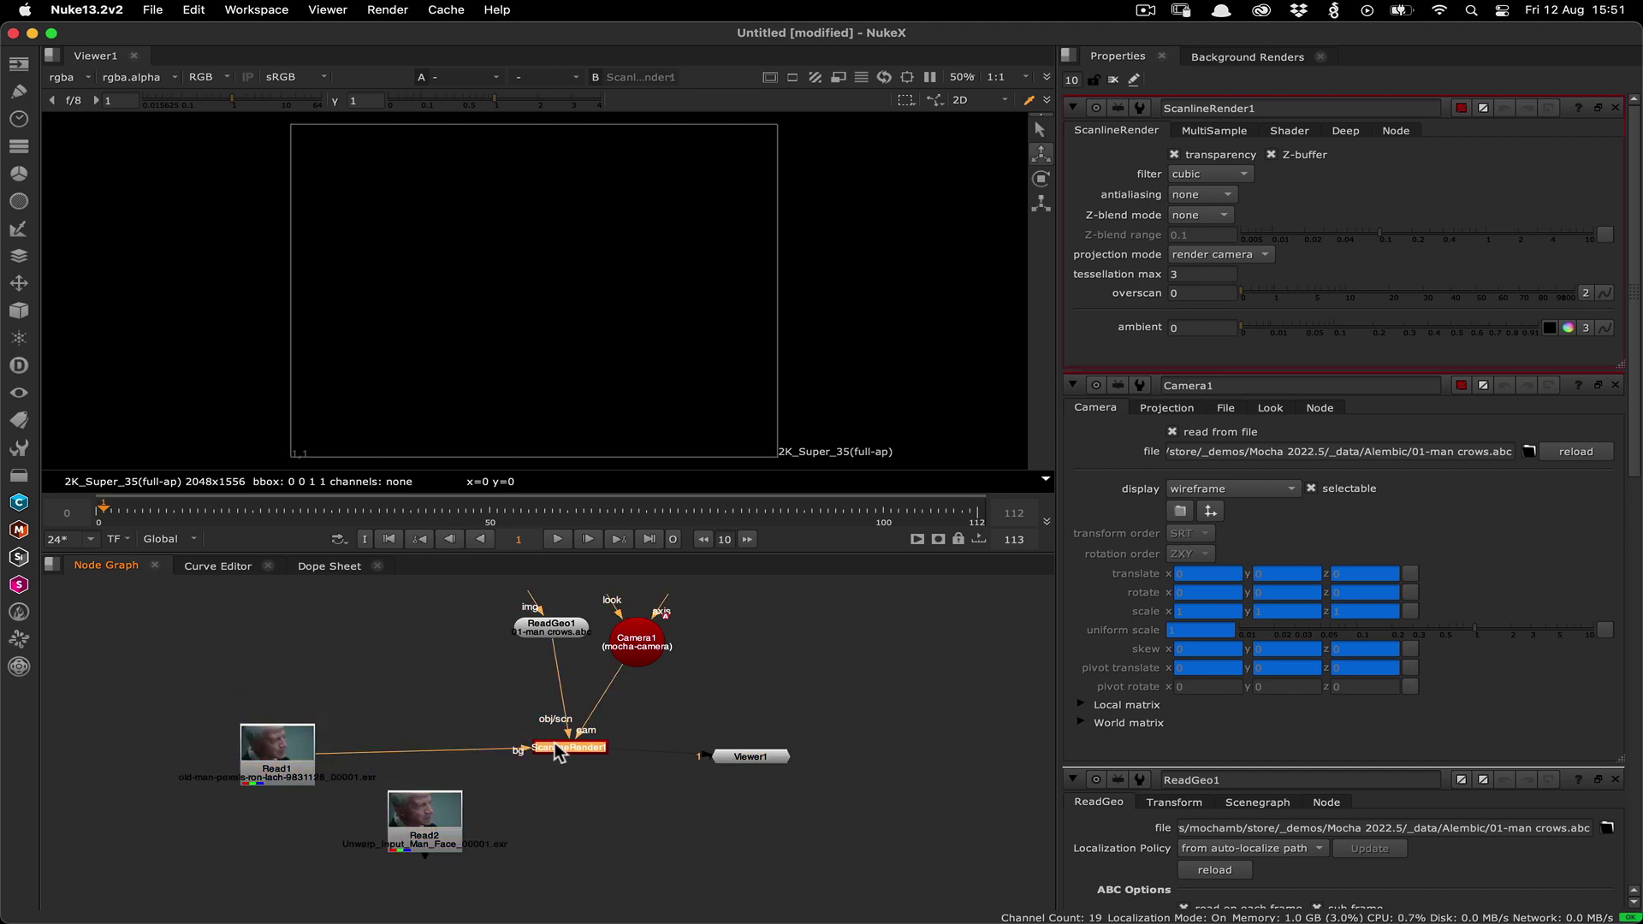
pyautogui.press('1')
pyautogui.click(556, 538)
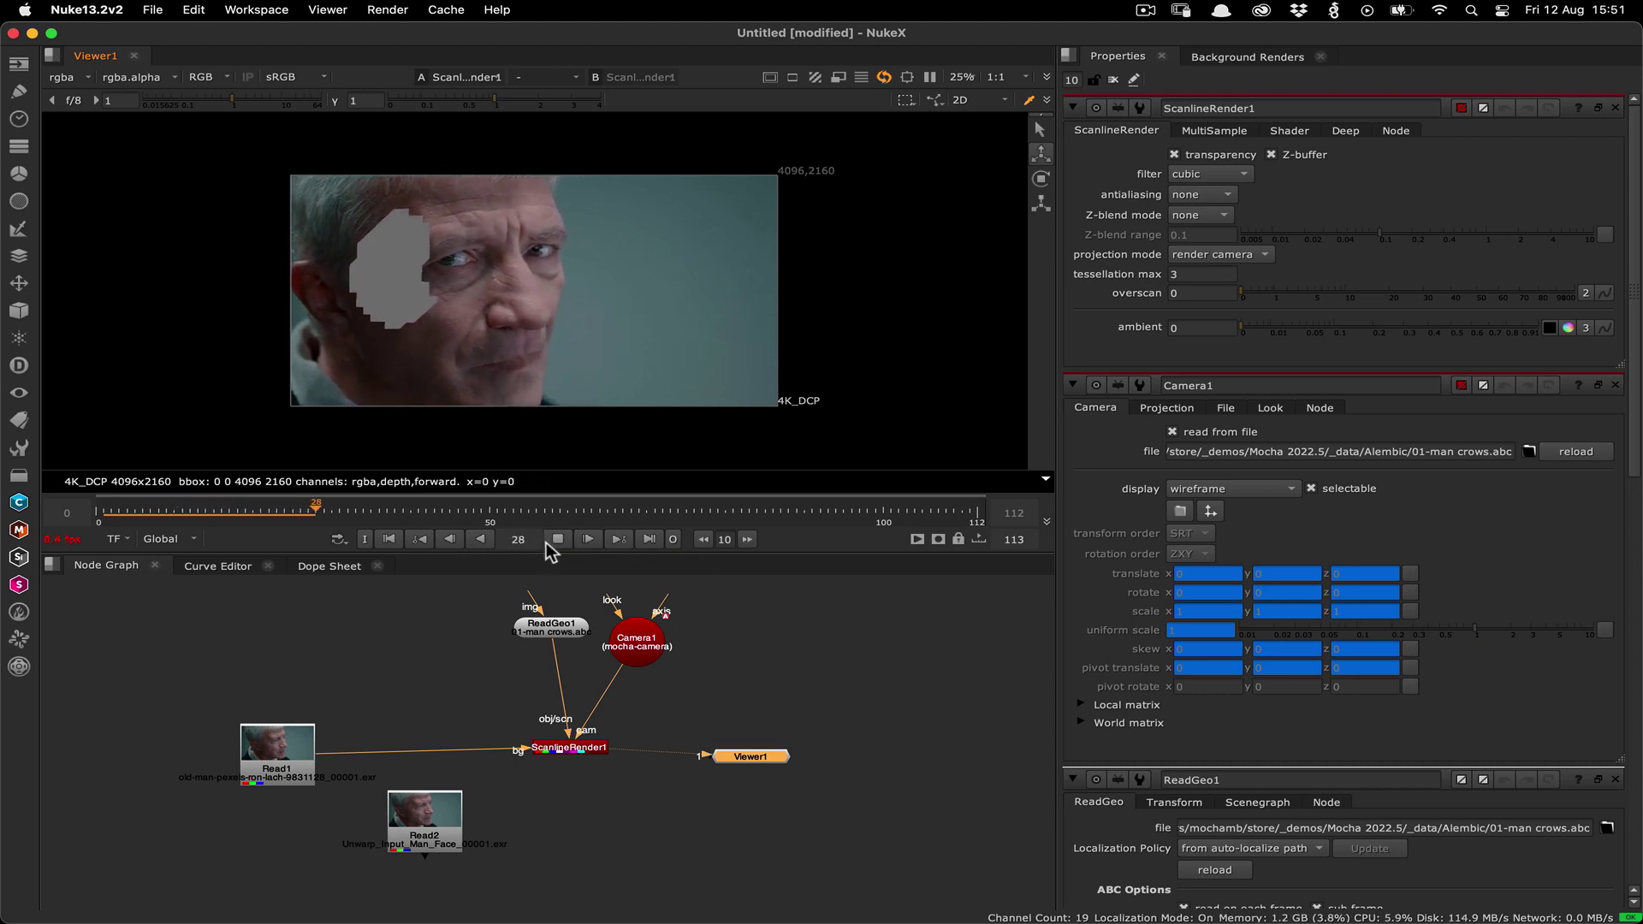
# Stop playback and inspect the animated ReadGeo1 face mesh in the 3D viewer
pyautogui.click(555, 538)
pyautogui.click(389, 538)
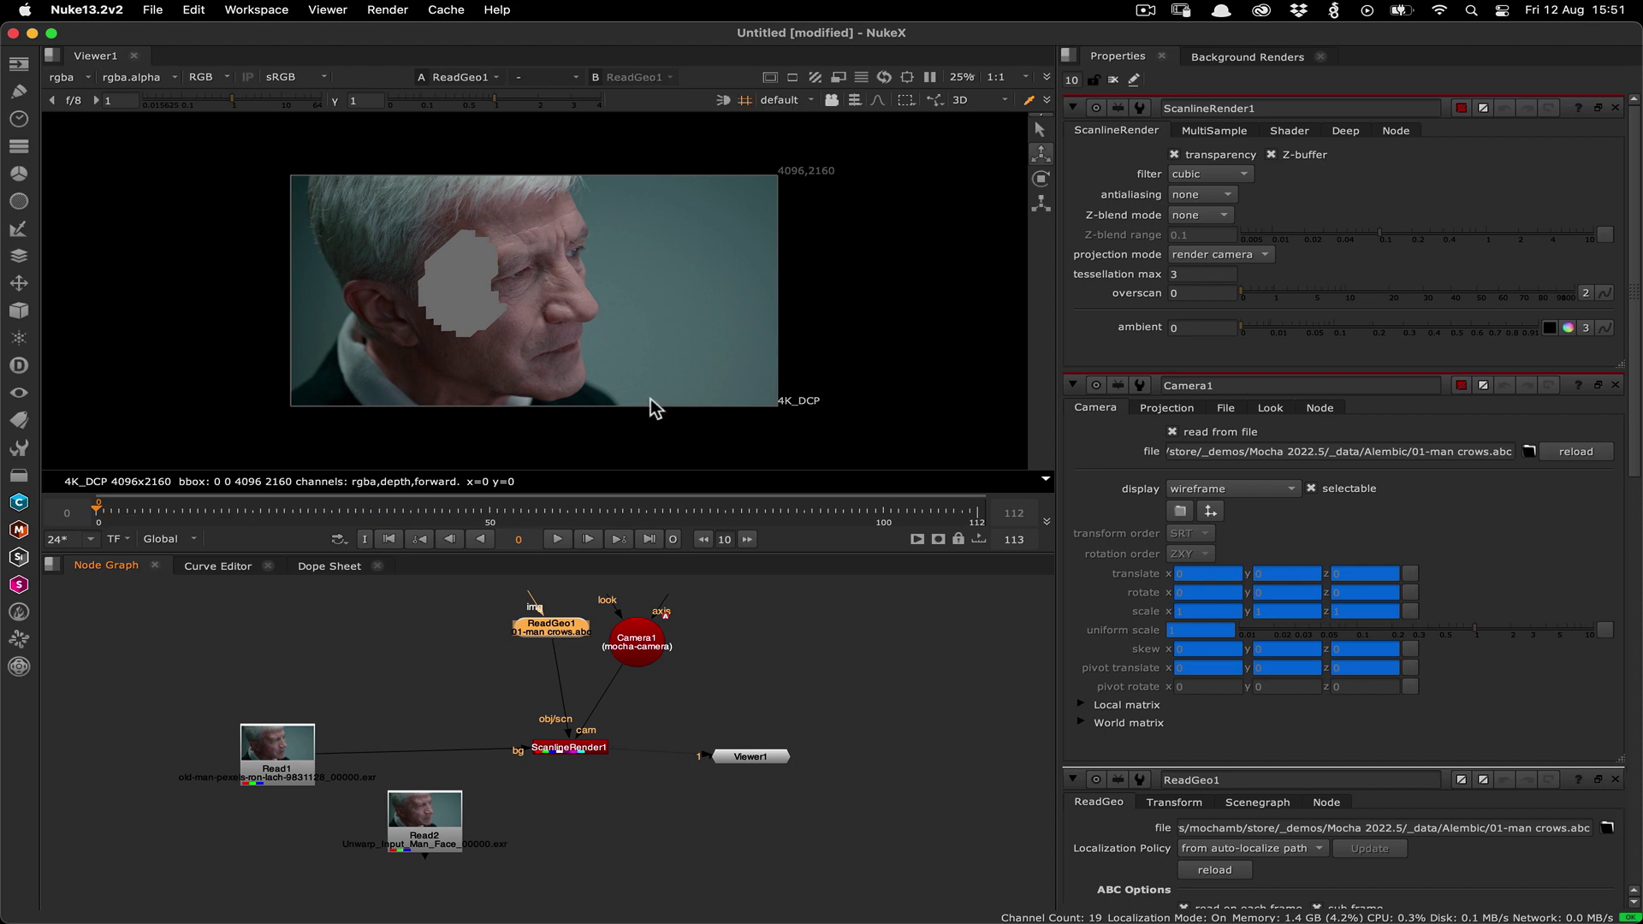
pyautogui.press('1')
pyautogui.scroll(8, 603, 257)
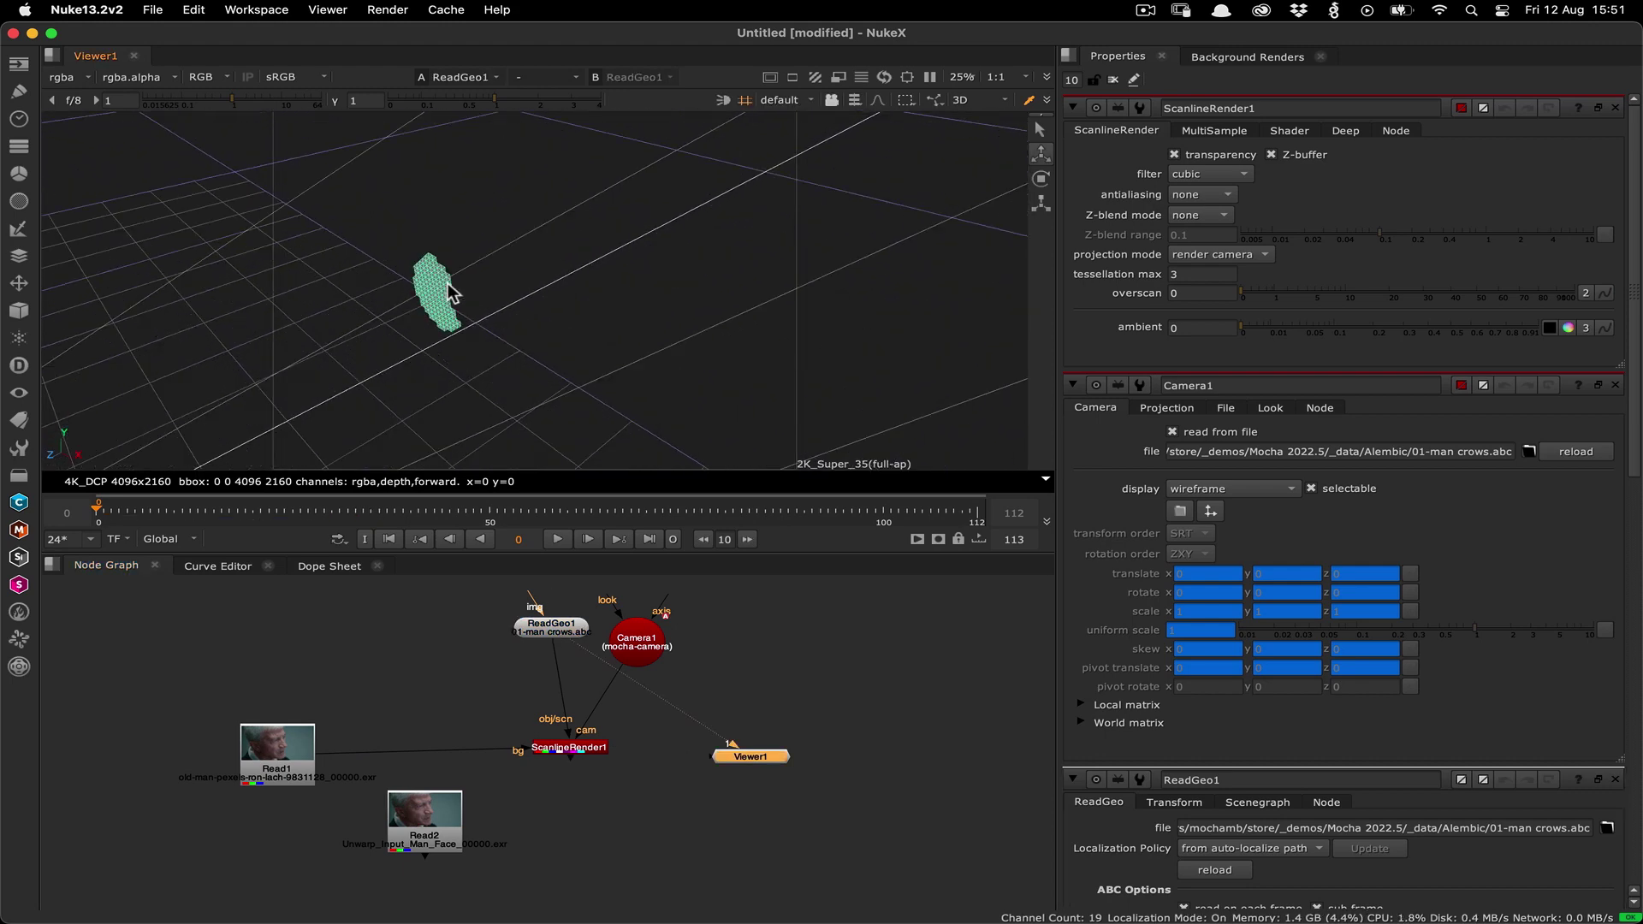
pyautogui.moveTo(524, 298); pyautogui.dragTo(798, 418)
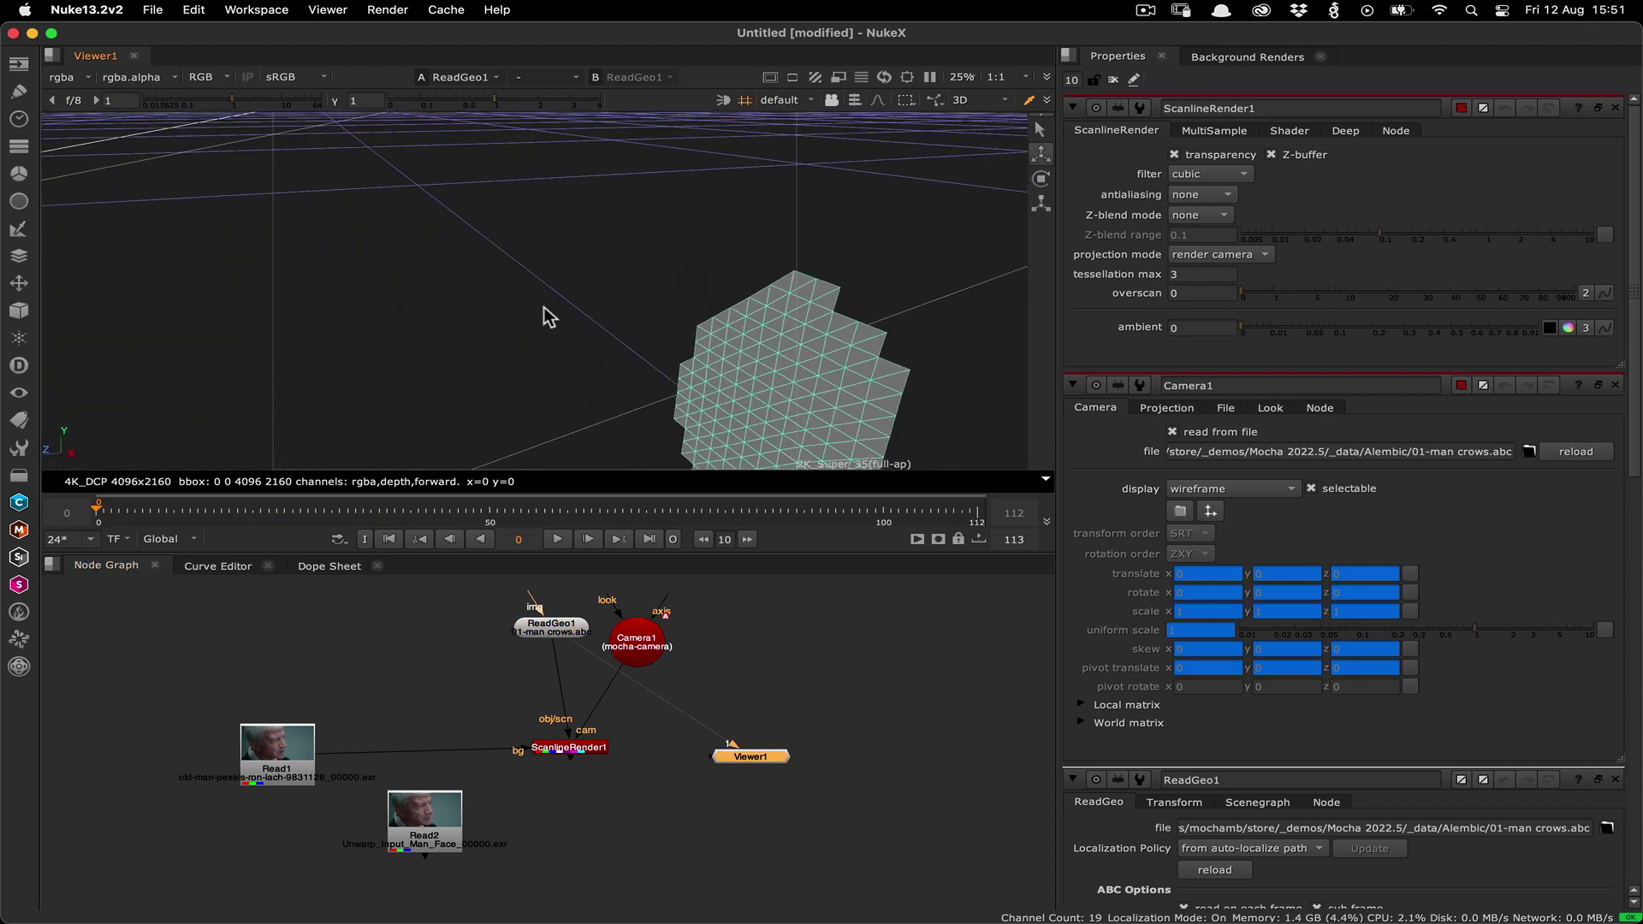
pyautogui.moveTo(891, 511); pyautogui.dragTo(761, 509)
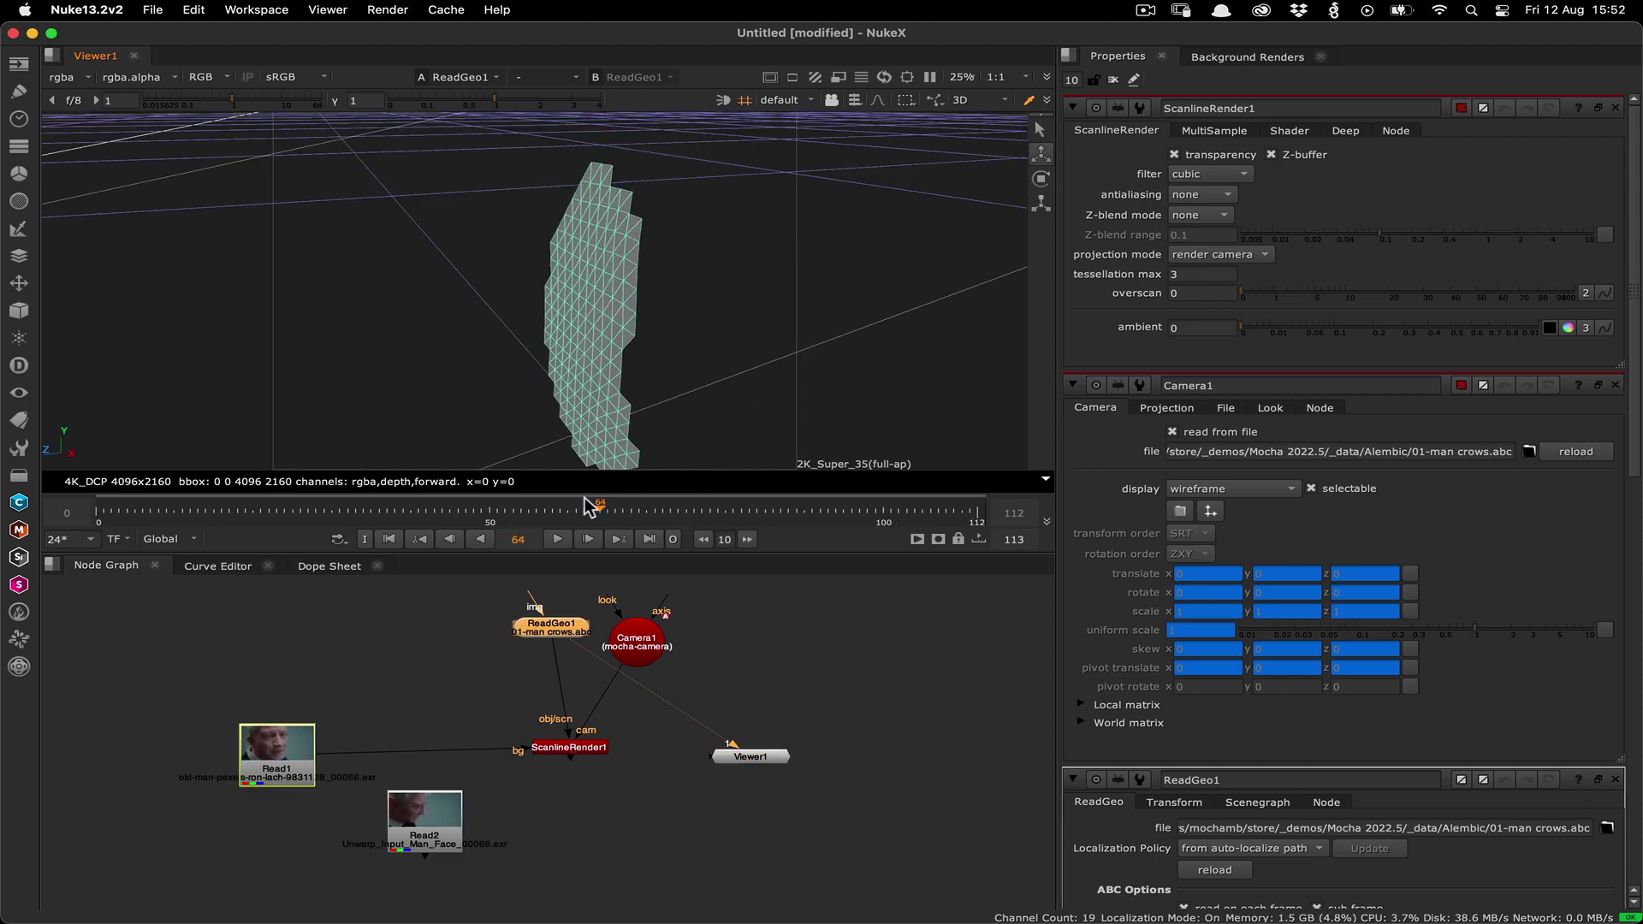
# Return to ScanlineRender1 in 2D and pipe Read2 into ReadGeo1's img input
pyautogui.click(579, 746)
pyautogui.press('1')
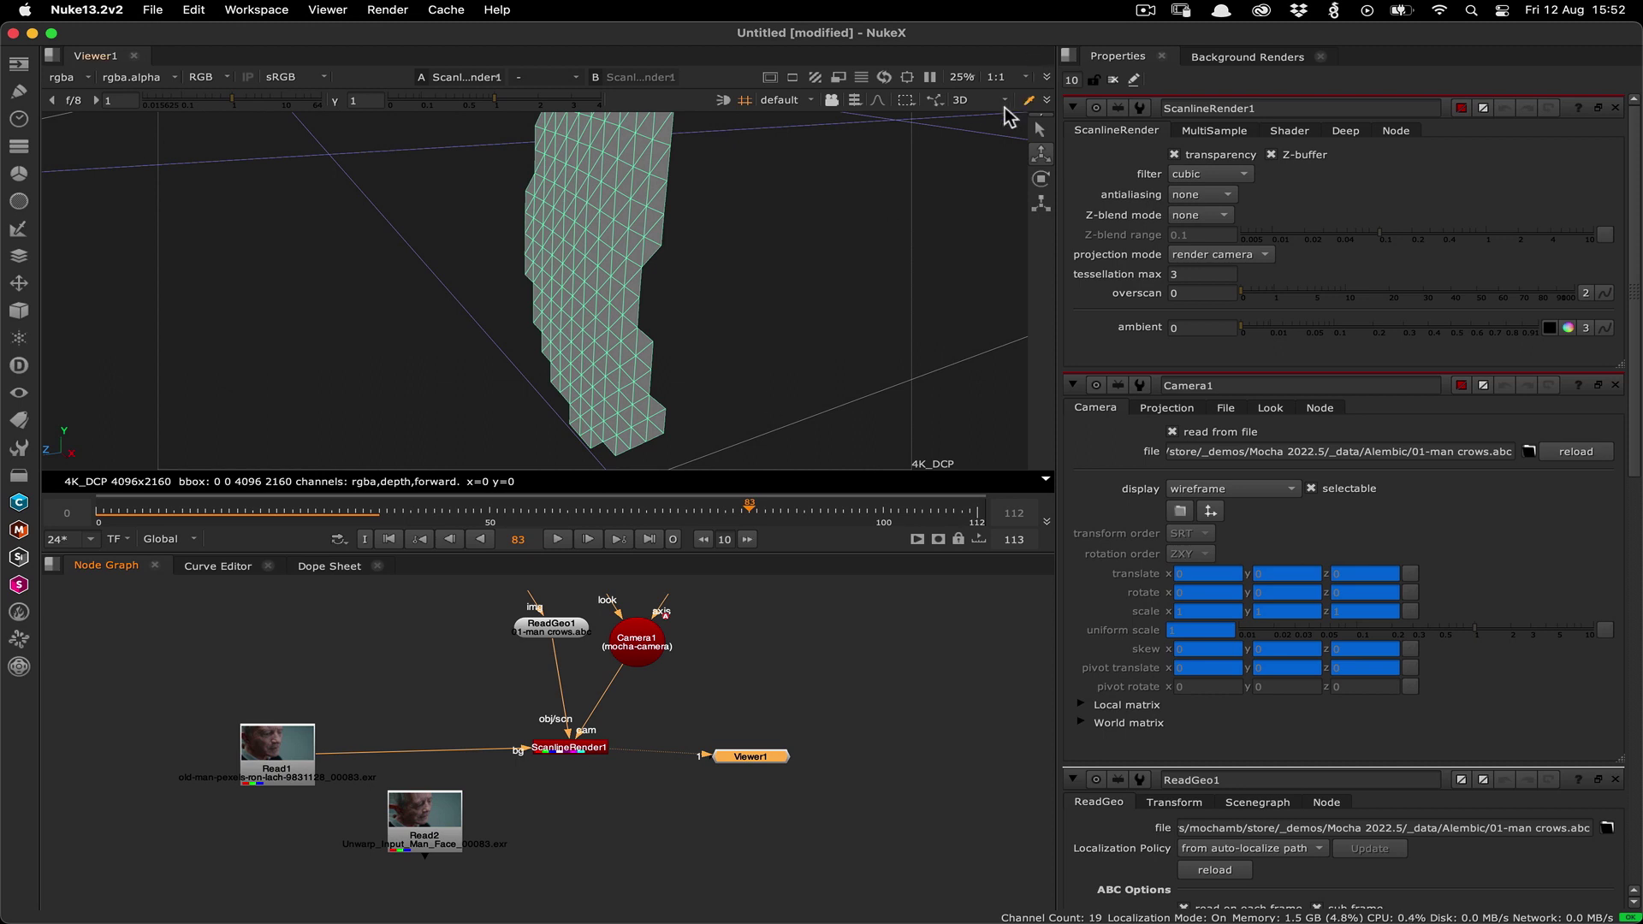
pyautogui.click(966, 100)
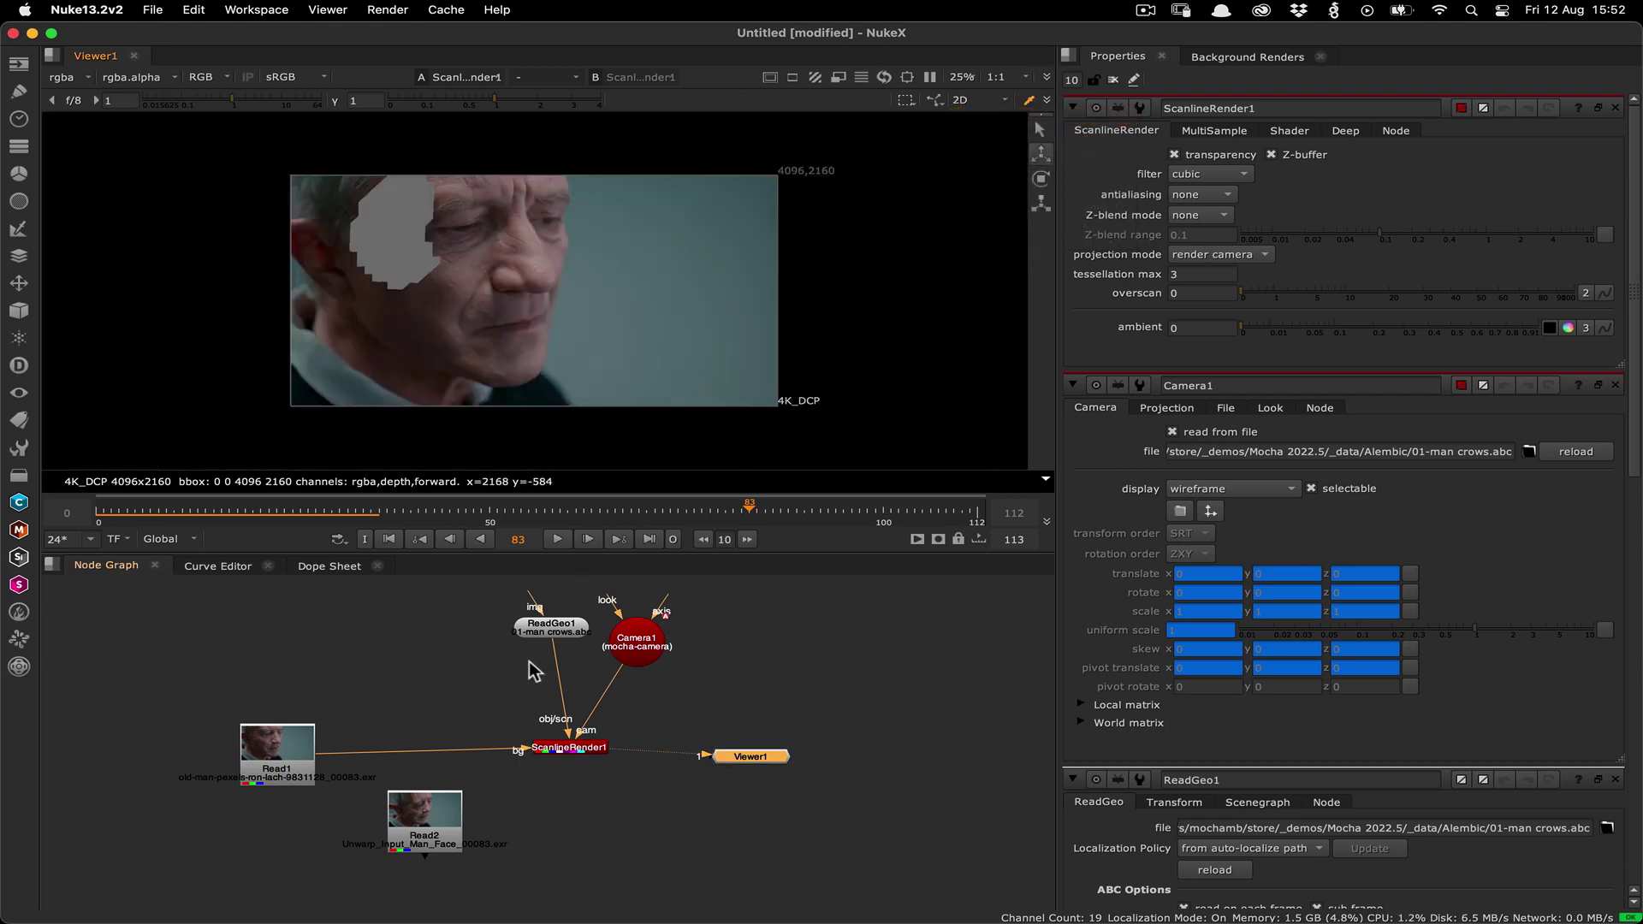
pyautogui.click(426, 815)
pyautogui.moveTo(438, 804)
pyautogui.mouseDown()
pyautogui.moveTo(303, 614)
pyautogui.moveTo(540, 626)
pyautogui.mouseUp()
pyautogui.scroll(1, 433, 194)
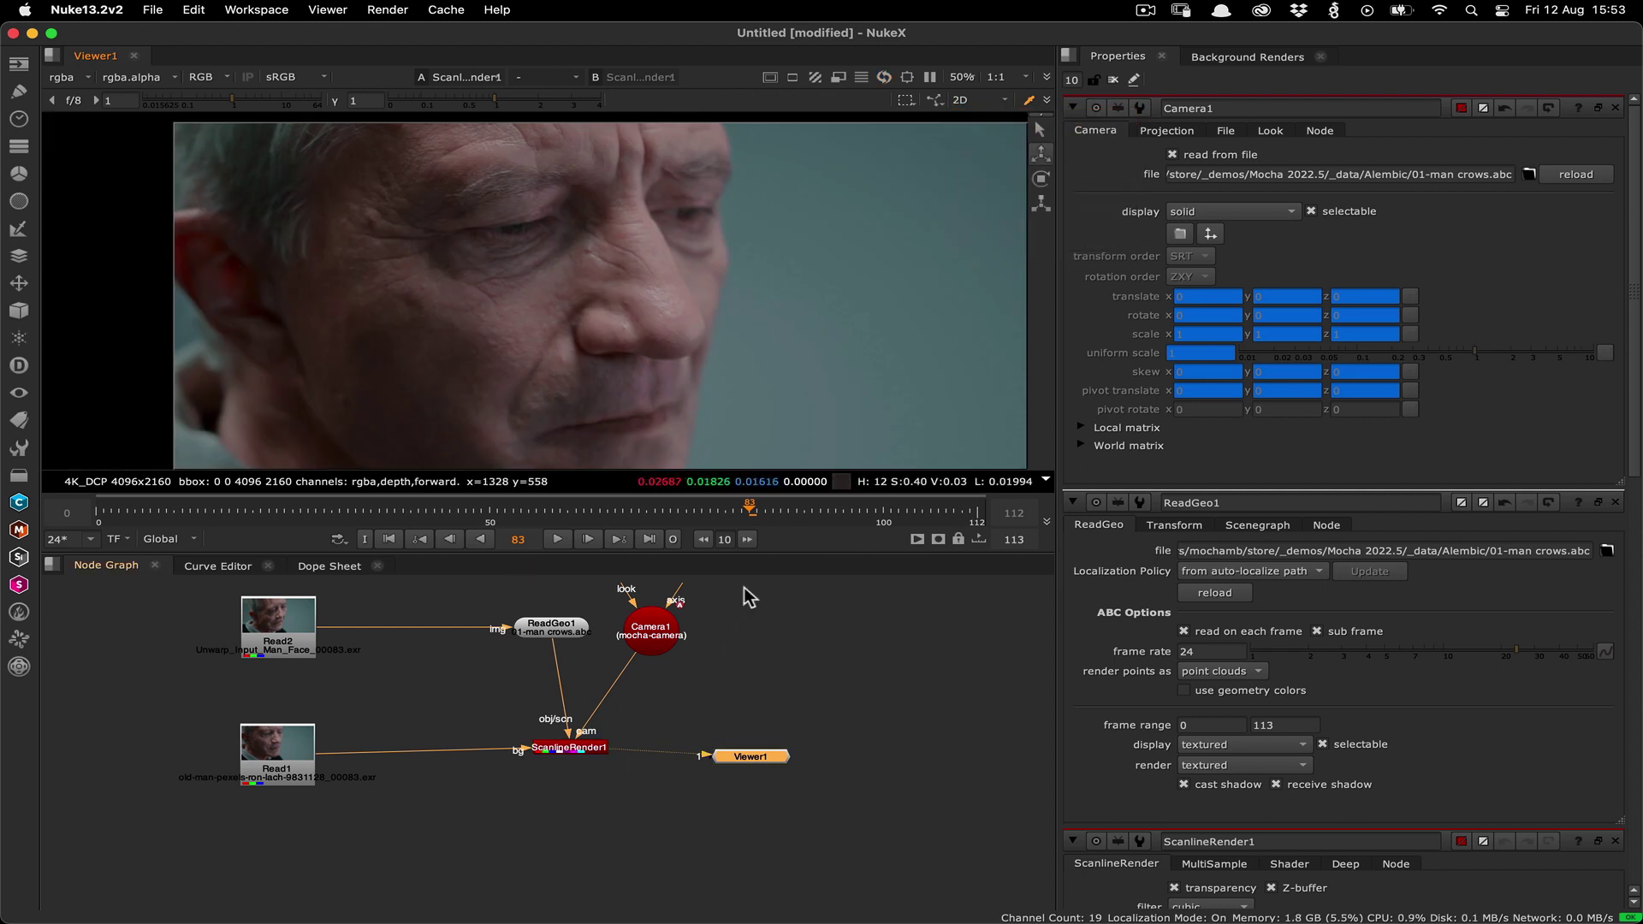
# Go to frame 17 and insert a RotoPaint node after Read2
pyautogui.moveTo(752, 513); pyautogui.dragTo(230, 514)
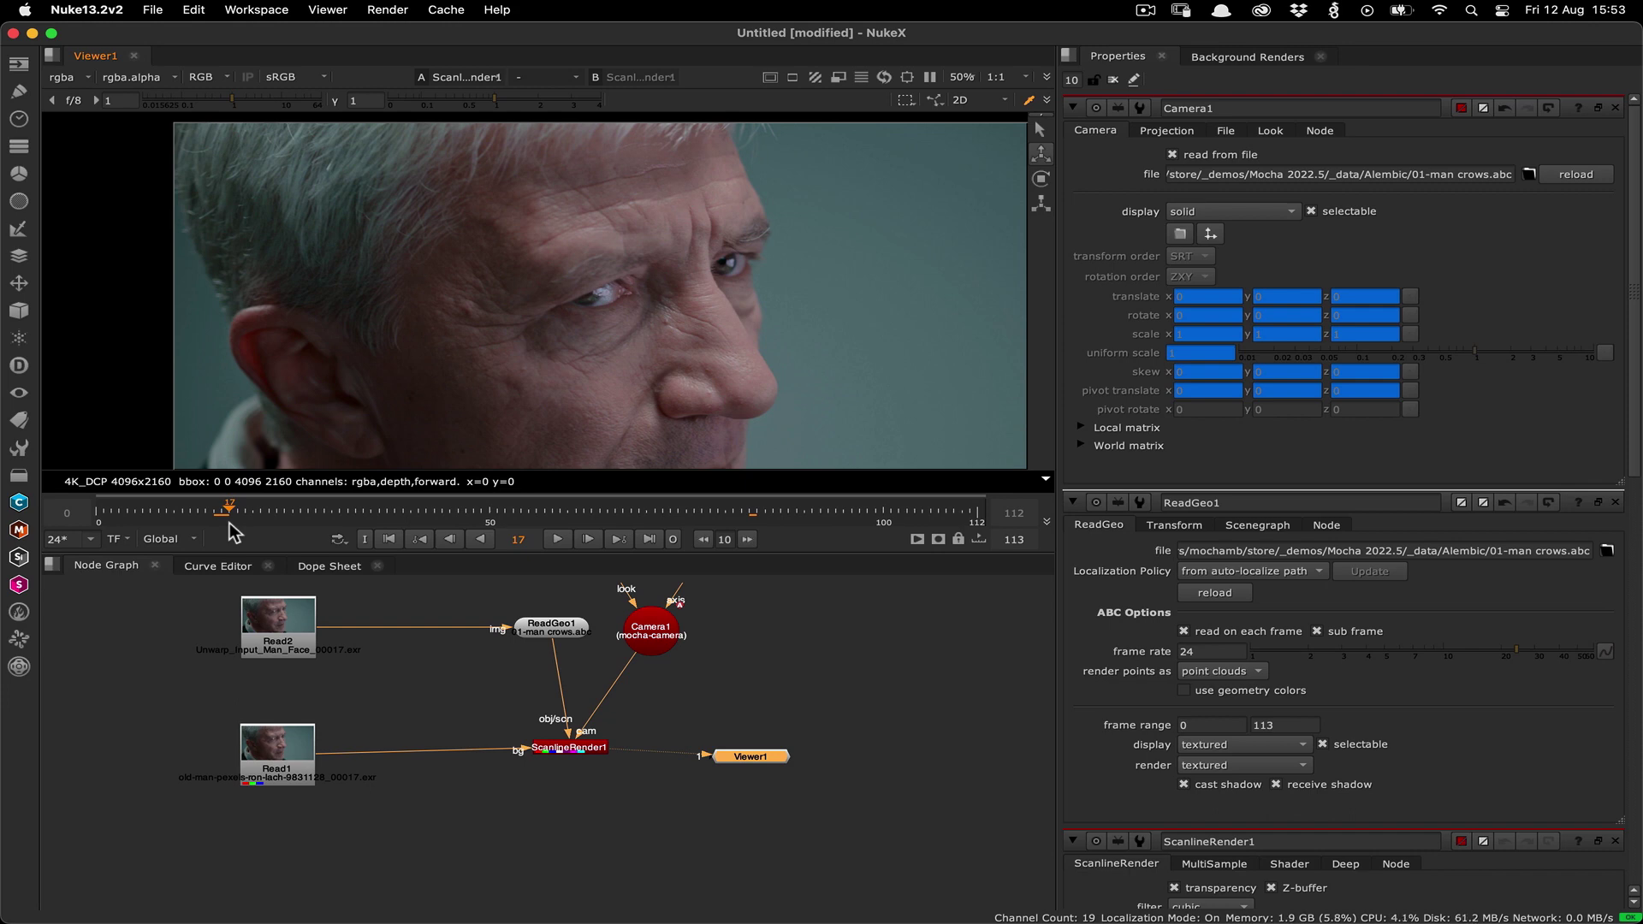
pyautogui.moveTo(514, 386); pyautogui.dragTo(604, 346)
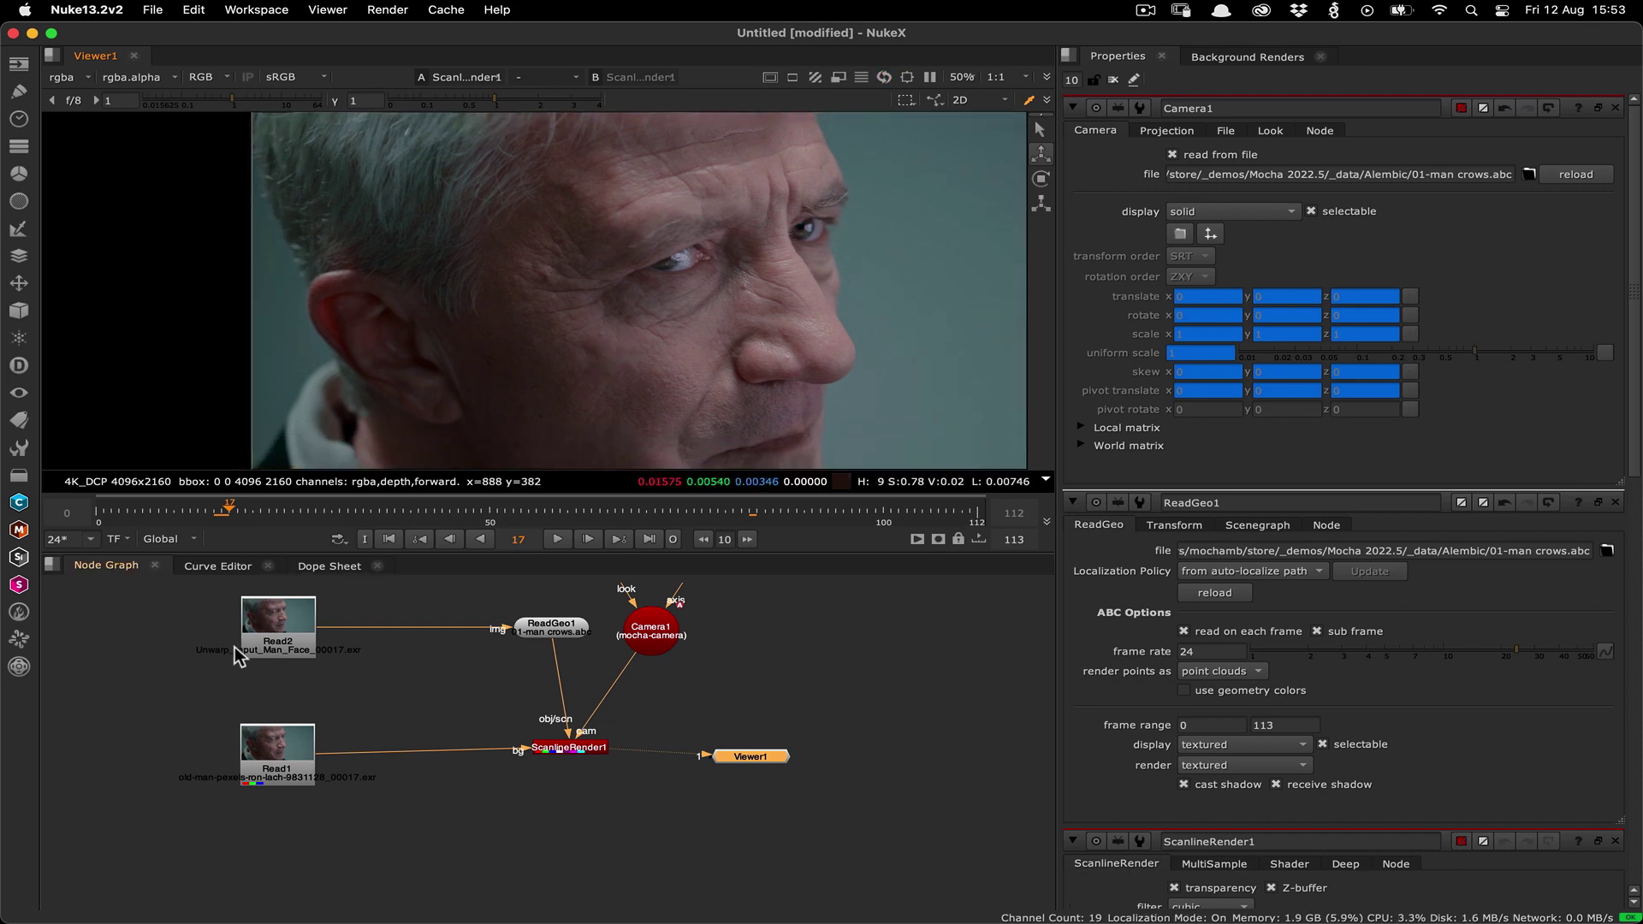
pyautogui.moveTo(274, 622); pyautogui.dragTo(157, 626)
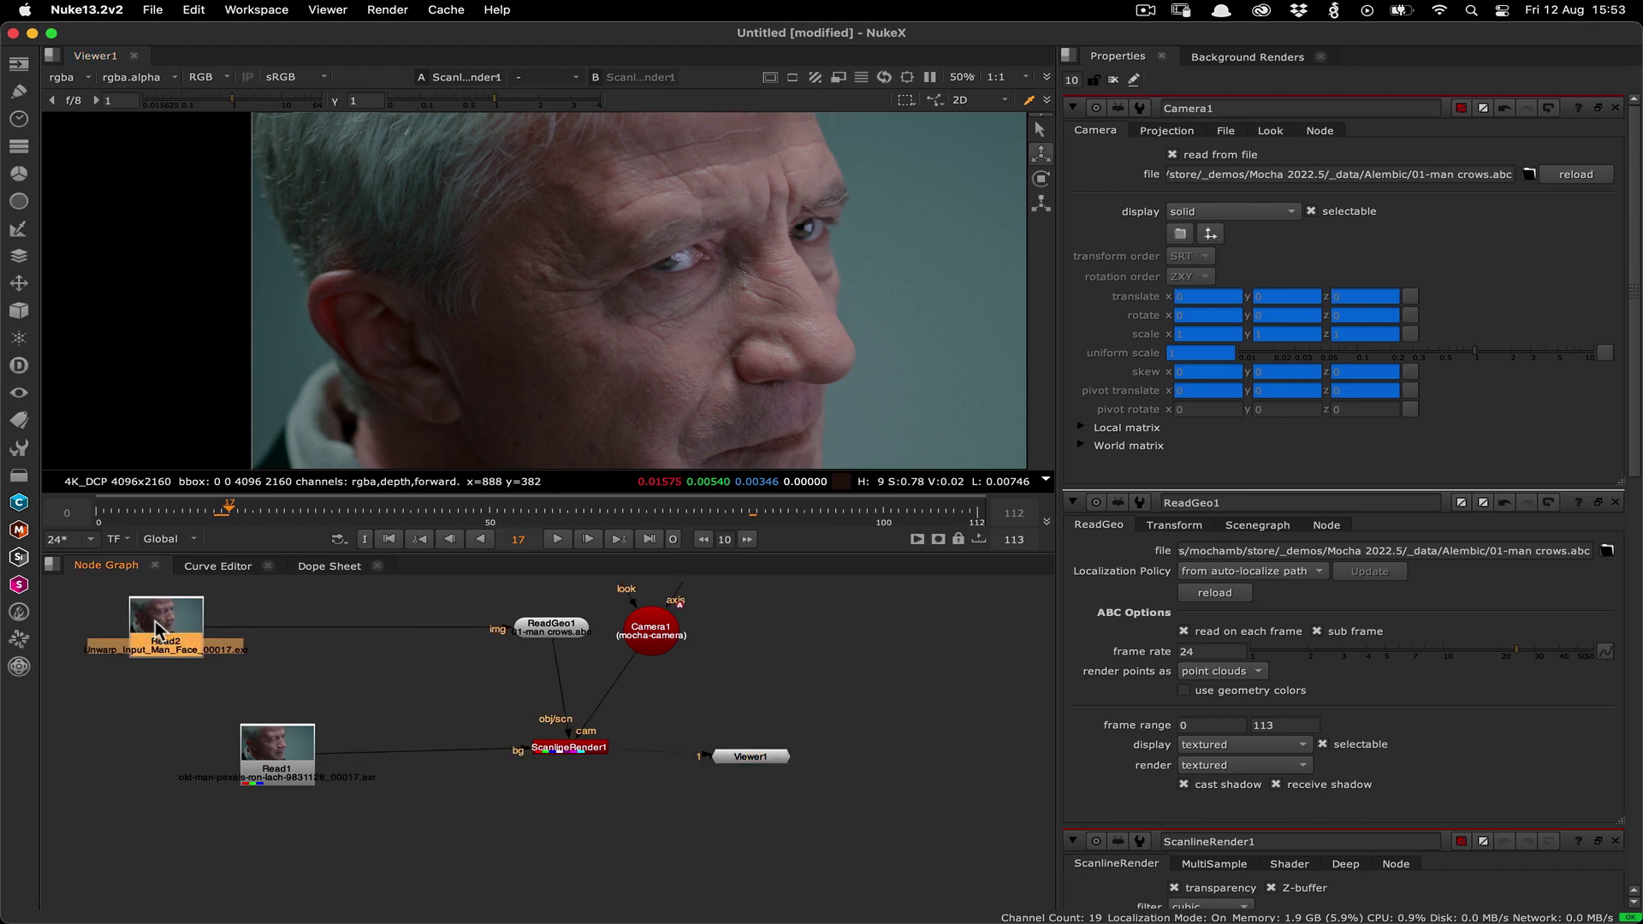
pyautogui.press('Tab')
pyautogui.write('roto')
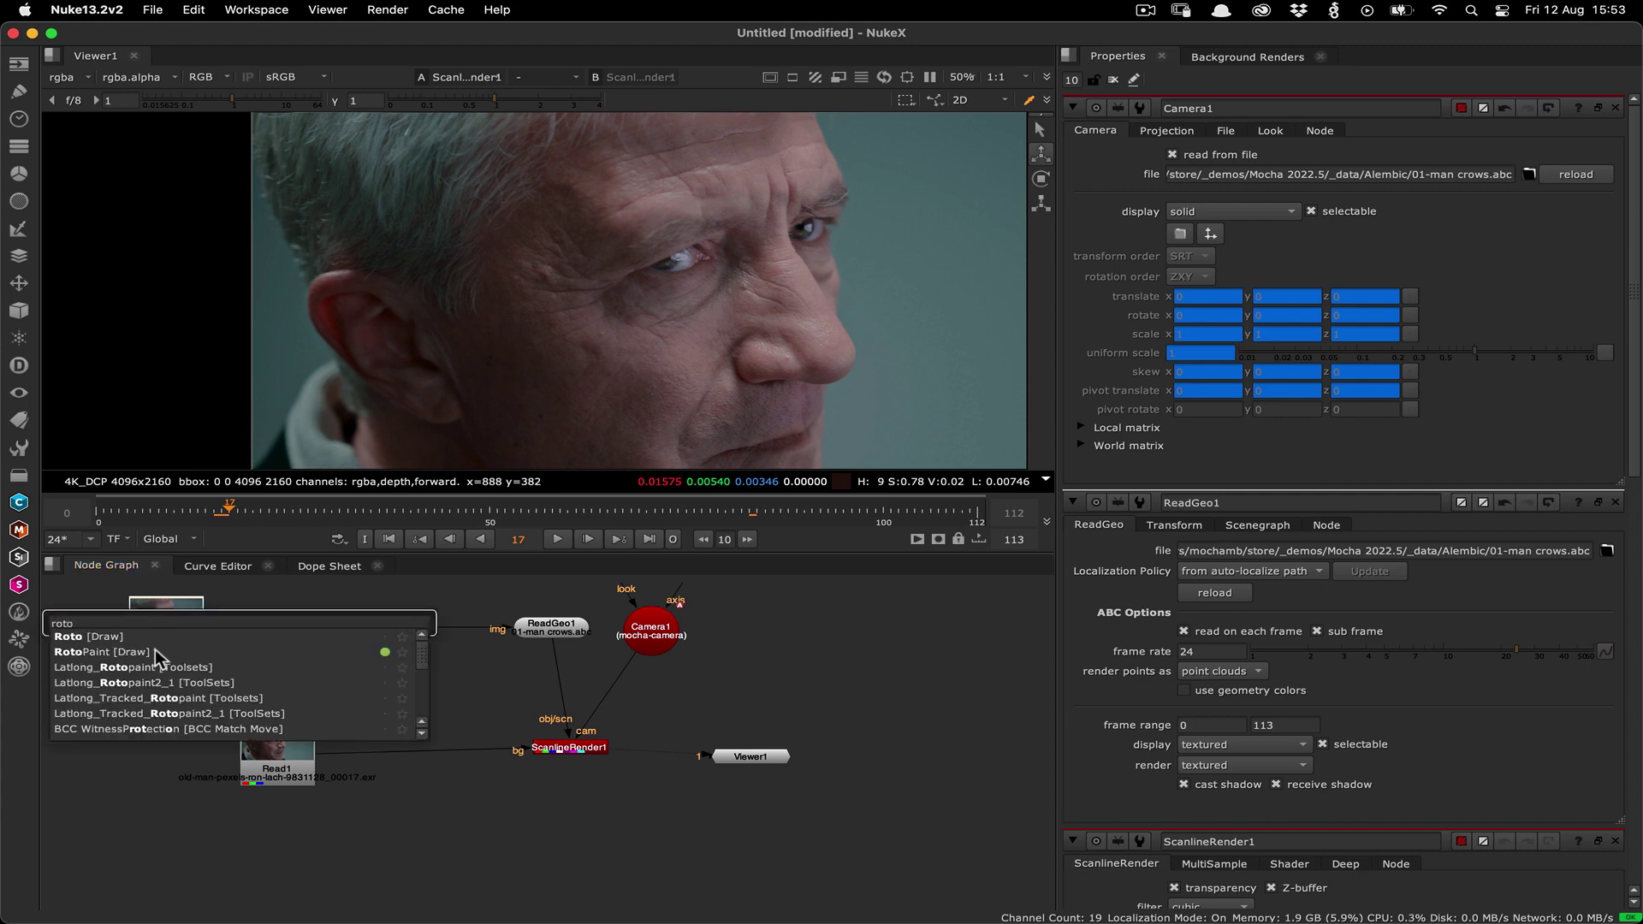
pyautogui.click(160, 652)
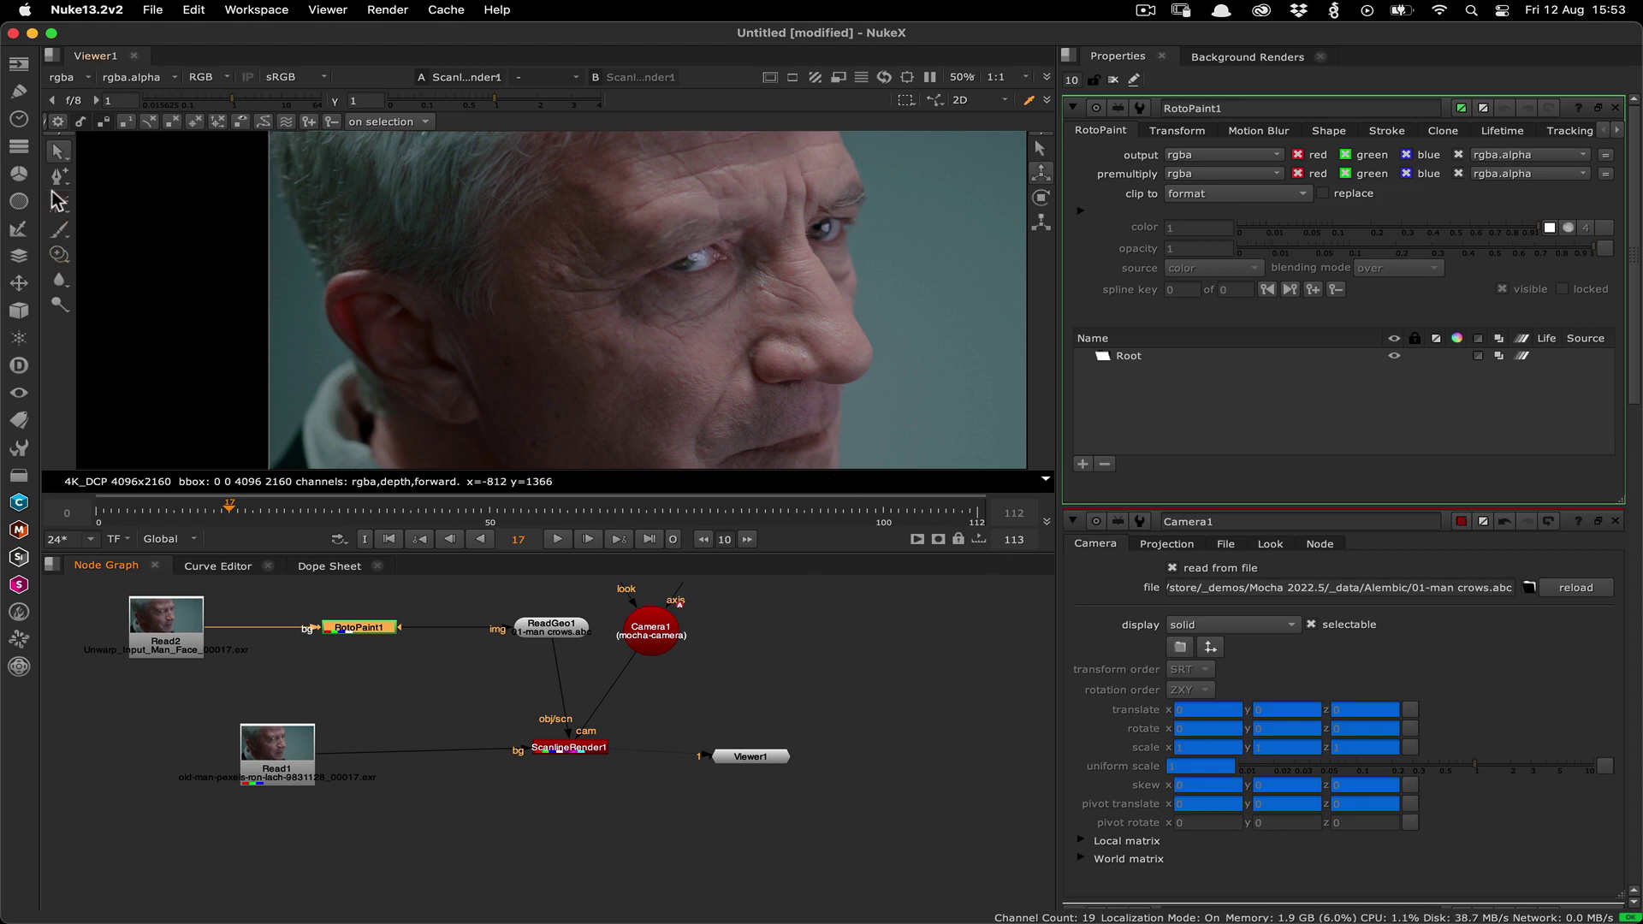
# Select the RotoPaint Clone tool and enlarge its brush
pyautogui.click(60, 260)
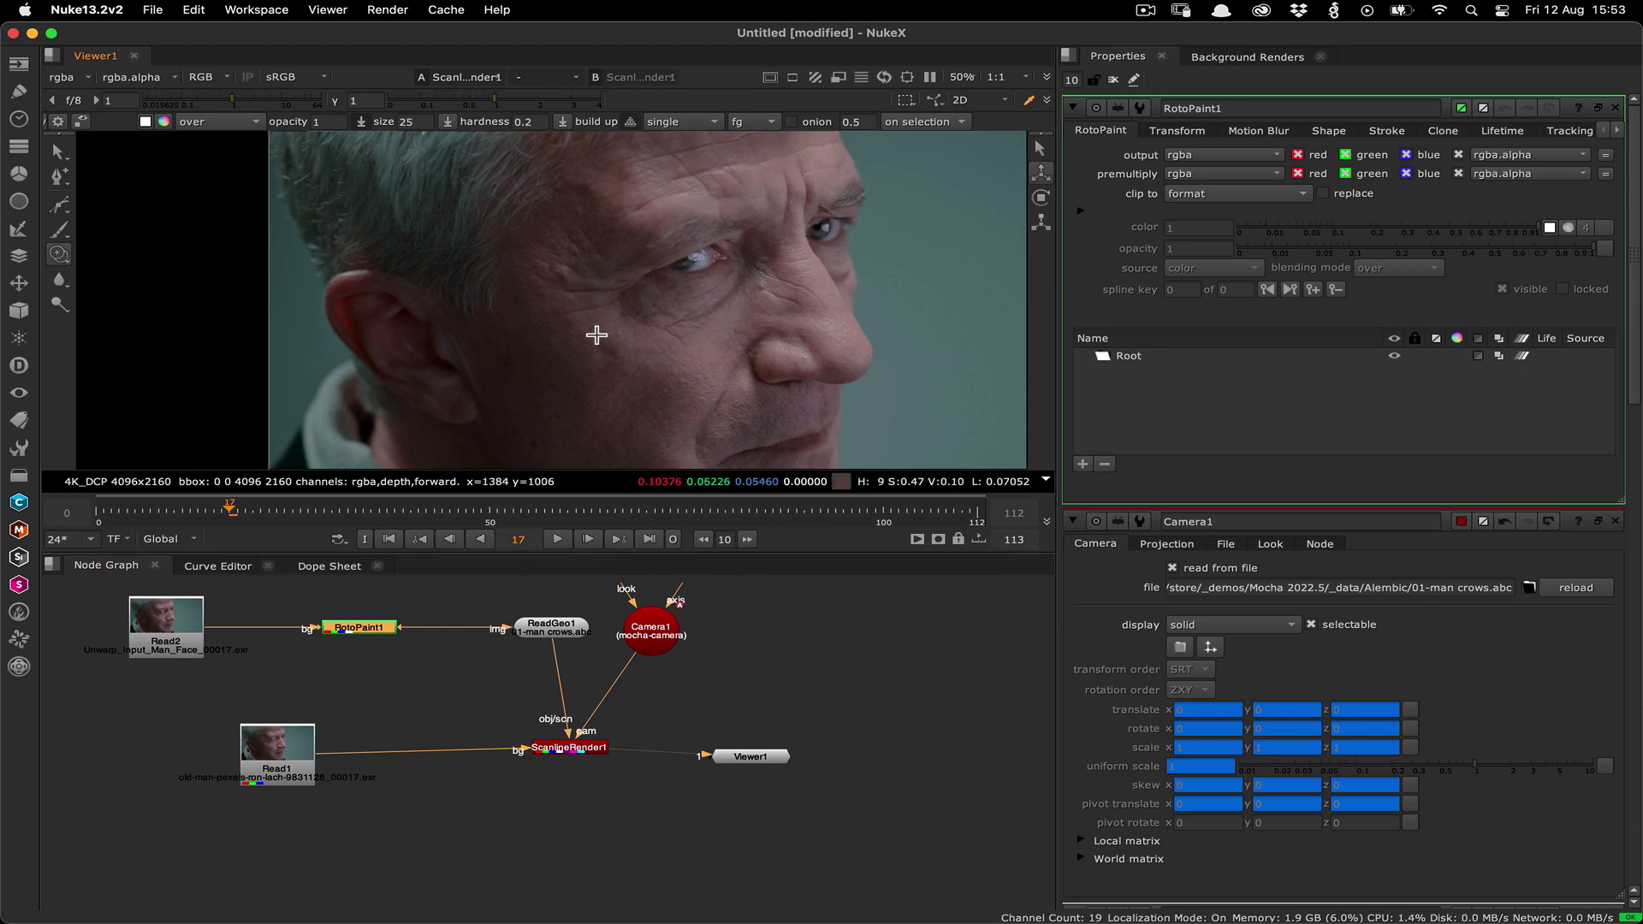
pyautogui.moveTo(577, 299); pyautogui.dragTo(594, 293)
# Show RotoPaint1 at frame 17, shrink the clone brush and adjust its options
pyautogui.press('1')
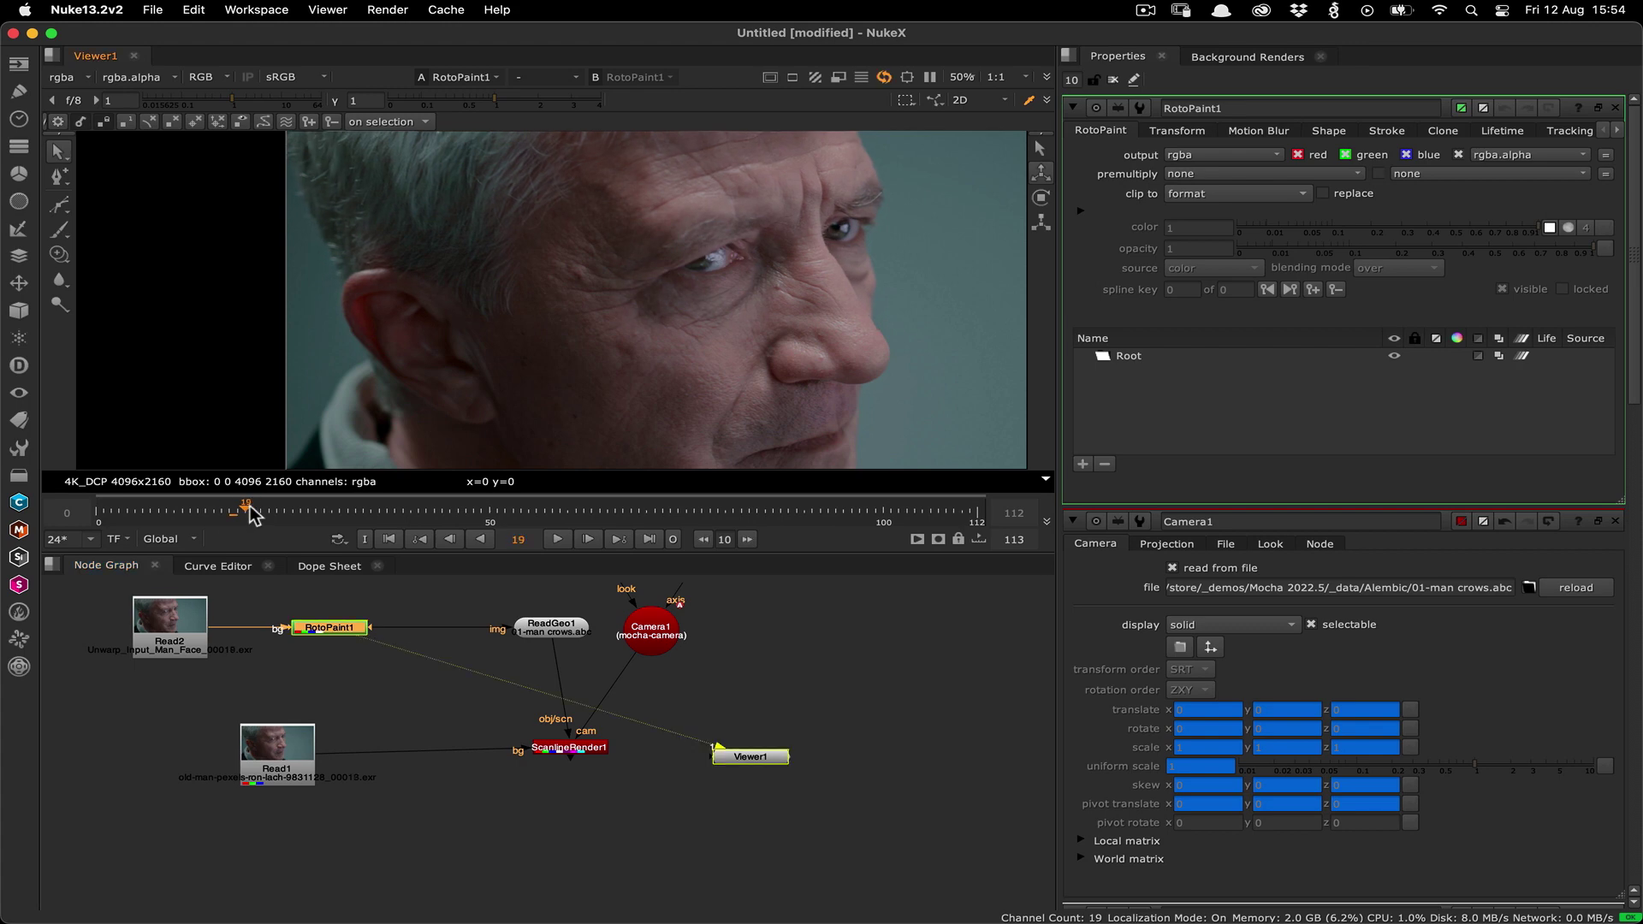
pyautogui.moveTo(235, 512)
pyautogui.mouseDown()
pyautogui.moveTo(199, 512)
pyautogui.moveTo(231, 512)
pyautogui.mouseUp()
pyautogui.scroll(2, 649, 337)
pyautogui.press('n')
pyautogui.moveTo(648, 333); pyautogui.dragTo(656, 367)
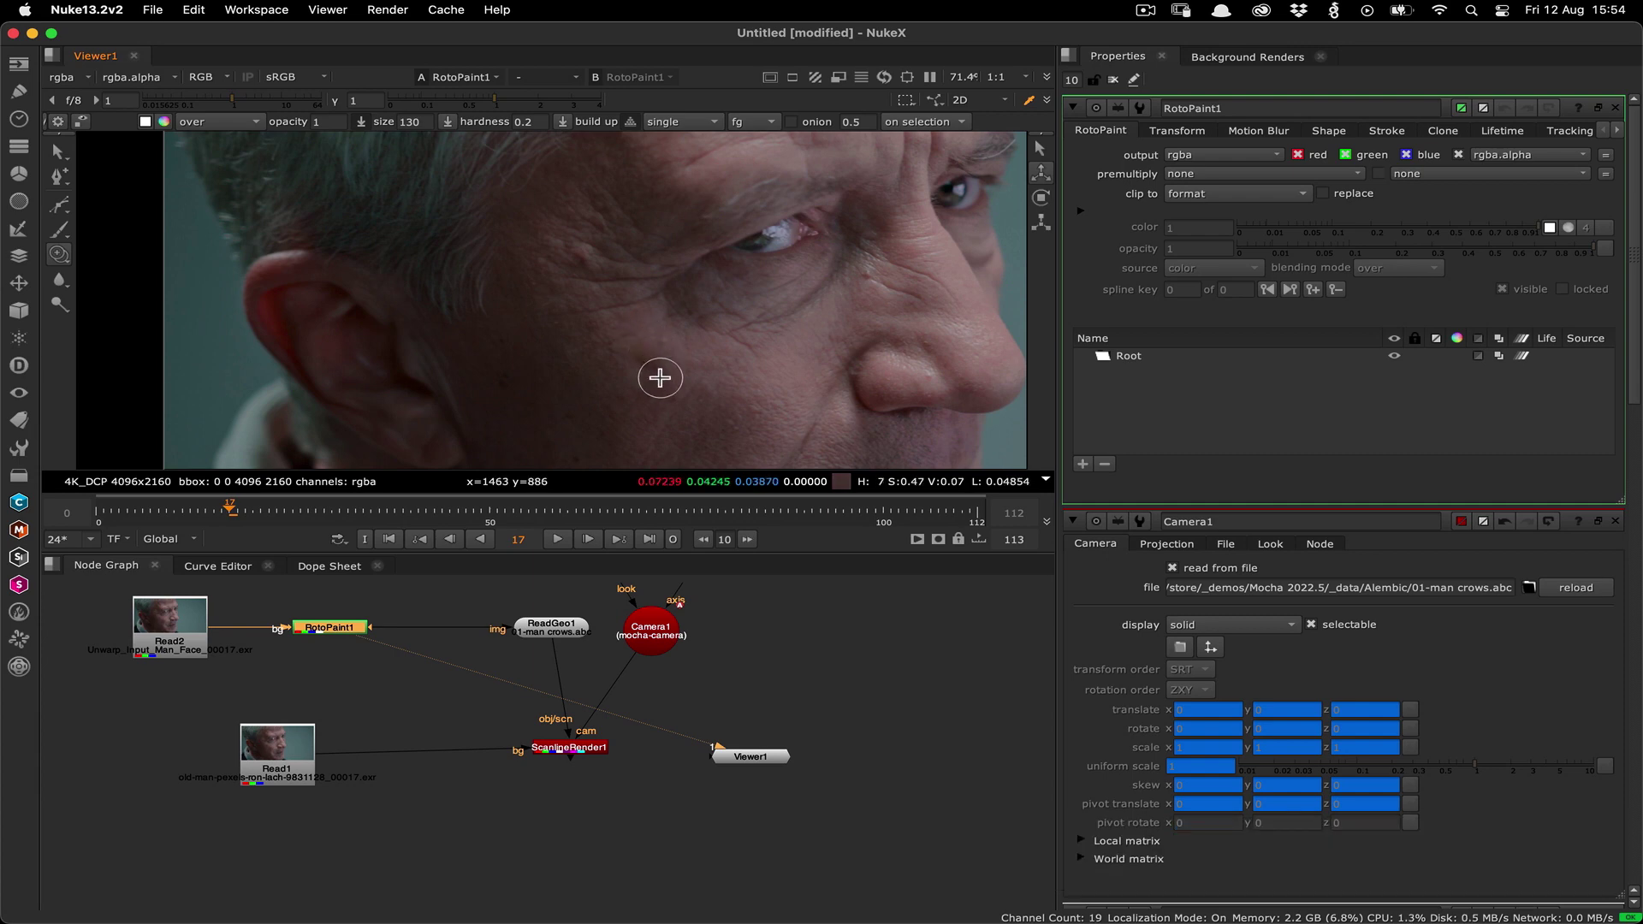
pyautogui.rightClick(655, 366)
pyautogui.click(588, 375)
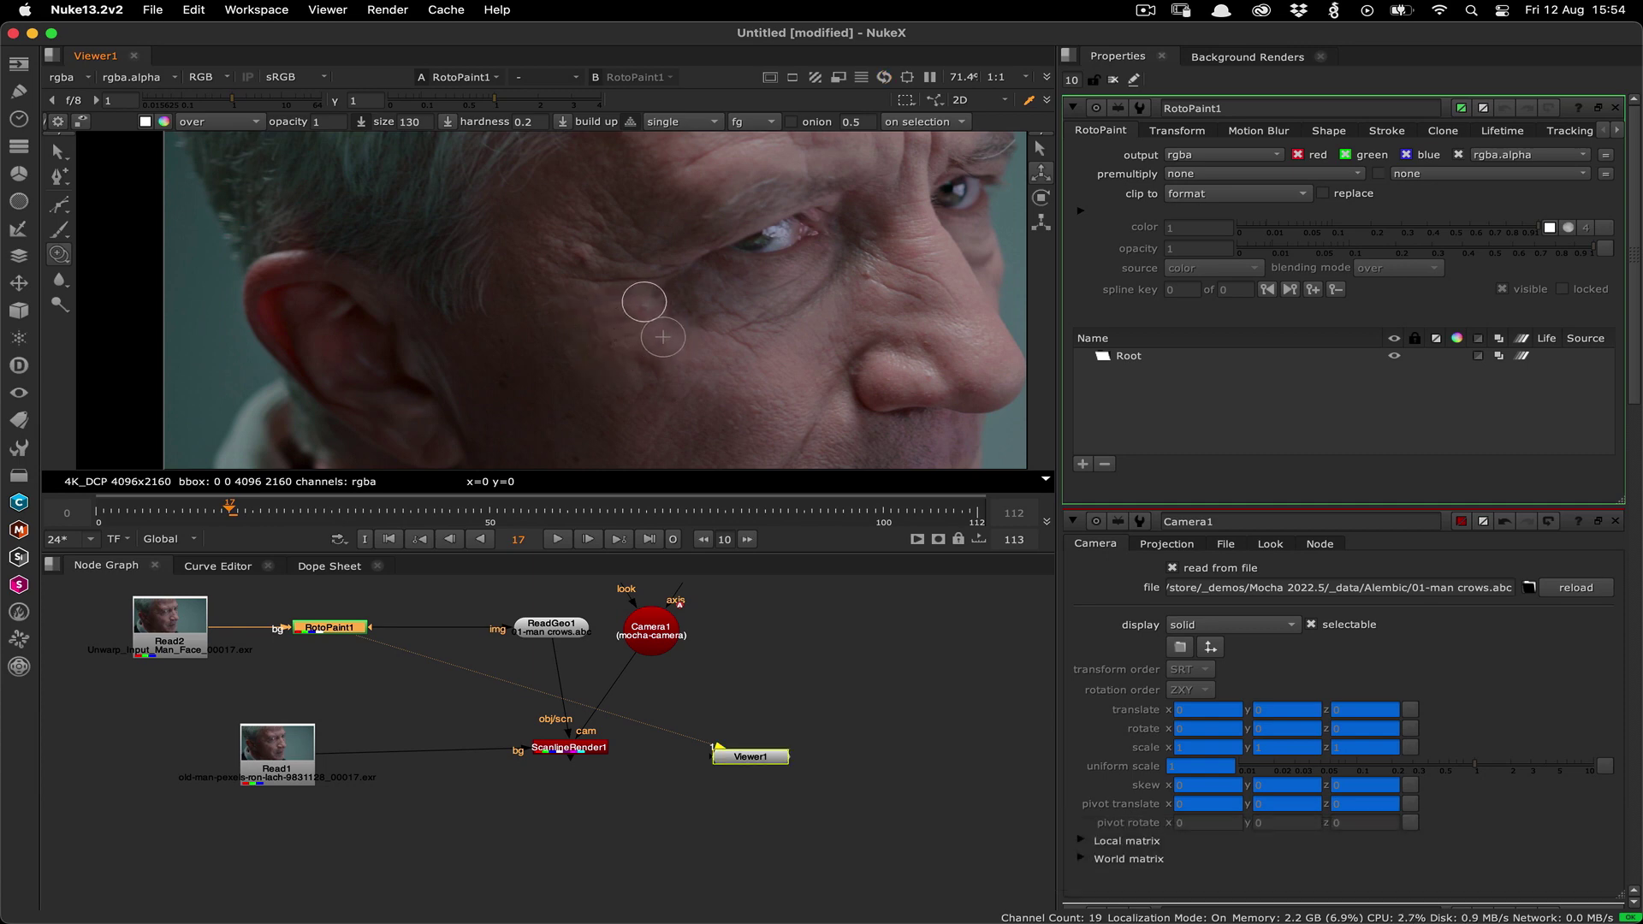
# Set the clone source and paint out wrinkles below and beside the eye and brow
pyautogui.moveTo(655, 293); pyautogui.dragTo(645, 313)
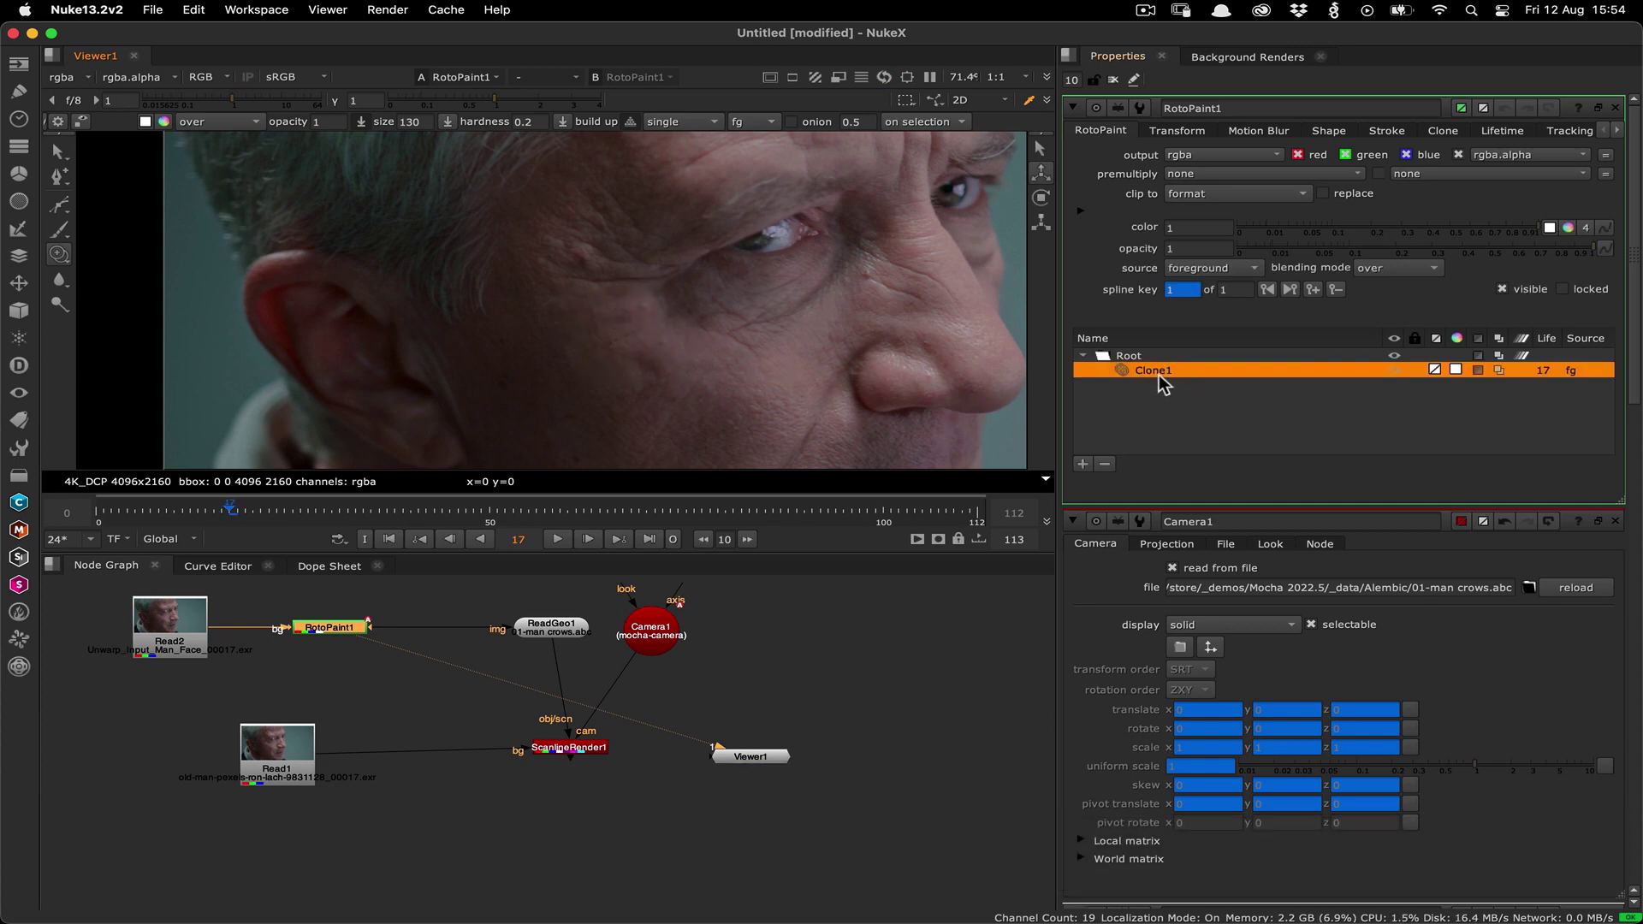
pyautogui.moveTo(592, 193)
pyautogui.keyDown('super'); pyautogui.mouseDown()
pyautogui.moveTo(580, 231)
pyautogui.moveTo(648, 250)
pyautogui.mouseUp(); pyautogui.keyUp('super')
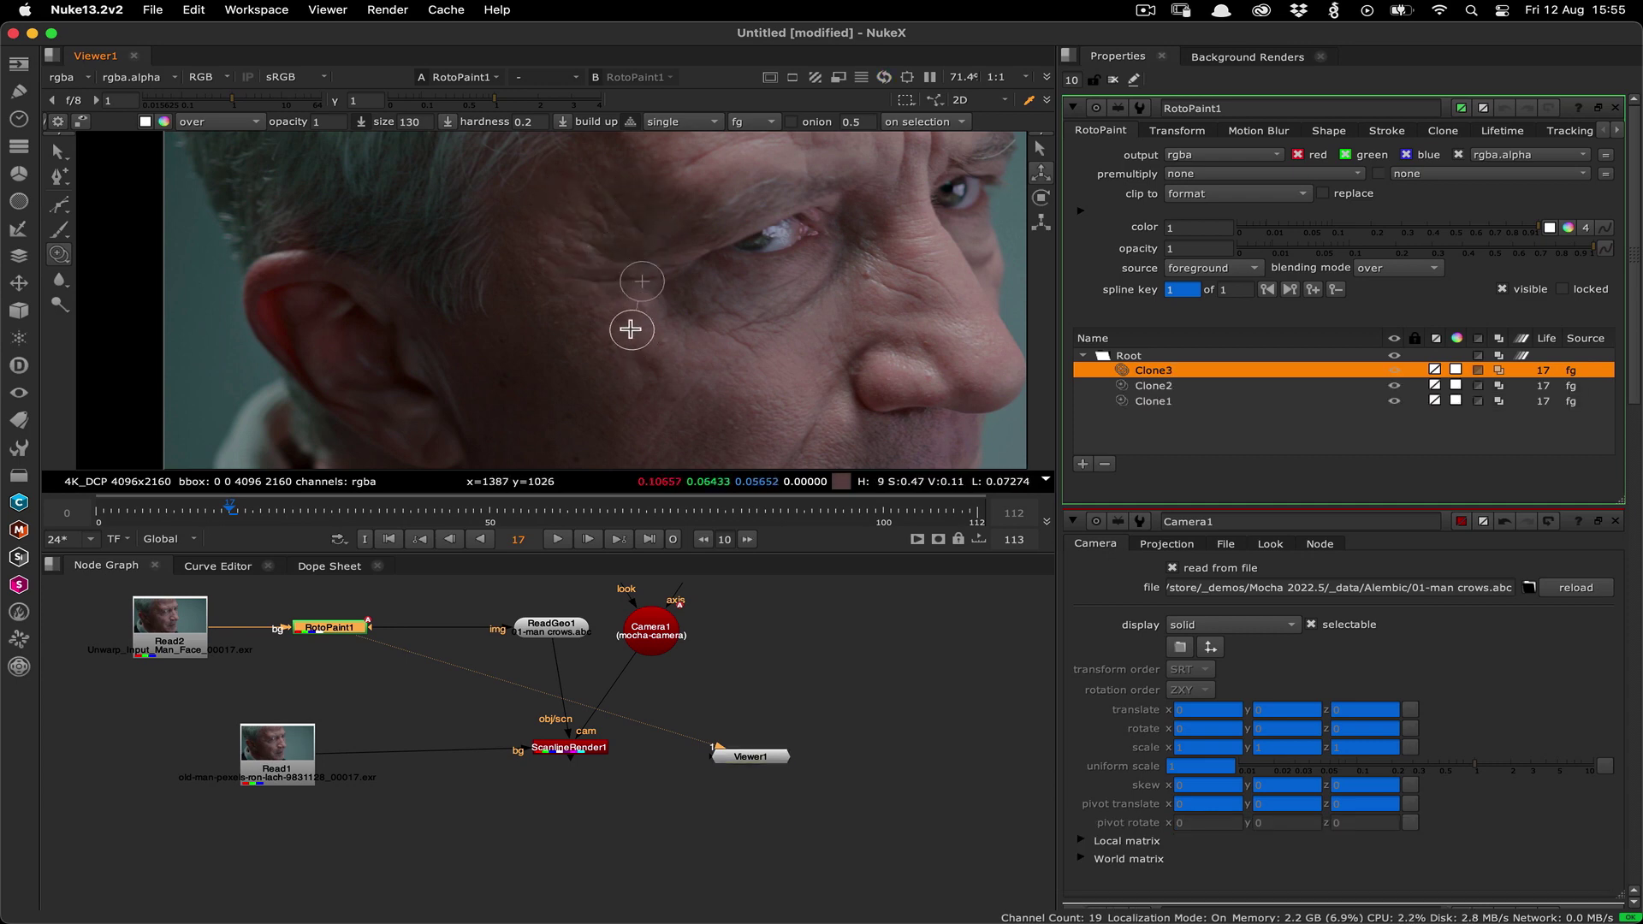
pyautogui.moveTo(629, 325); pyautogui.dragTo(642, 341)
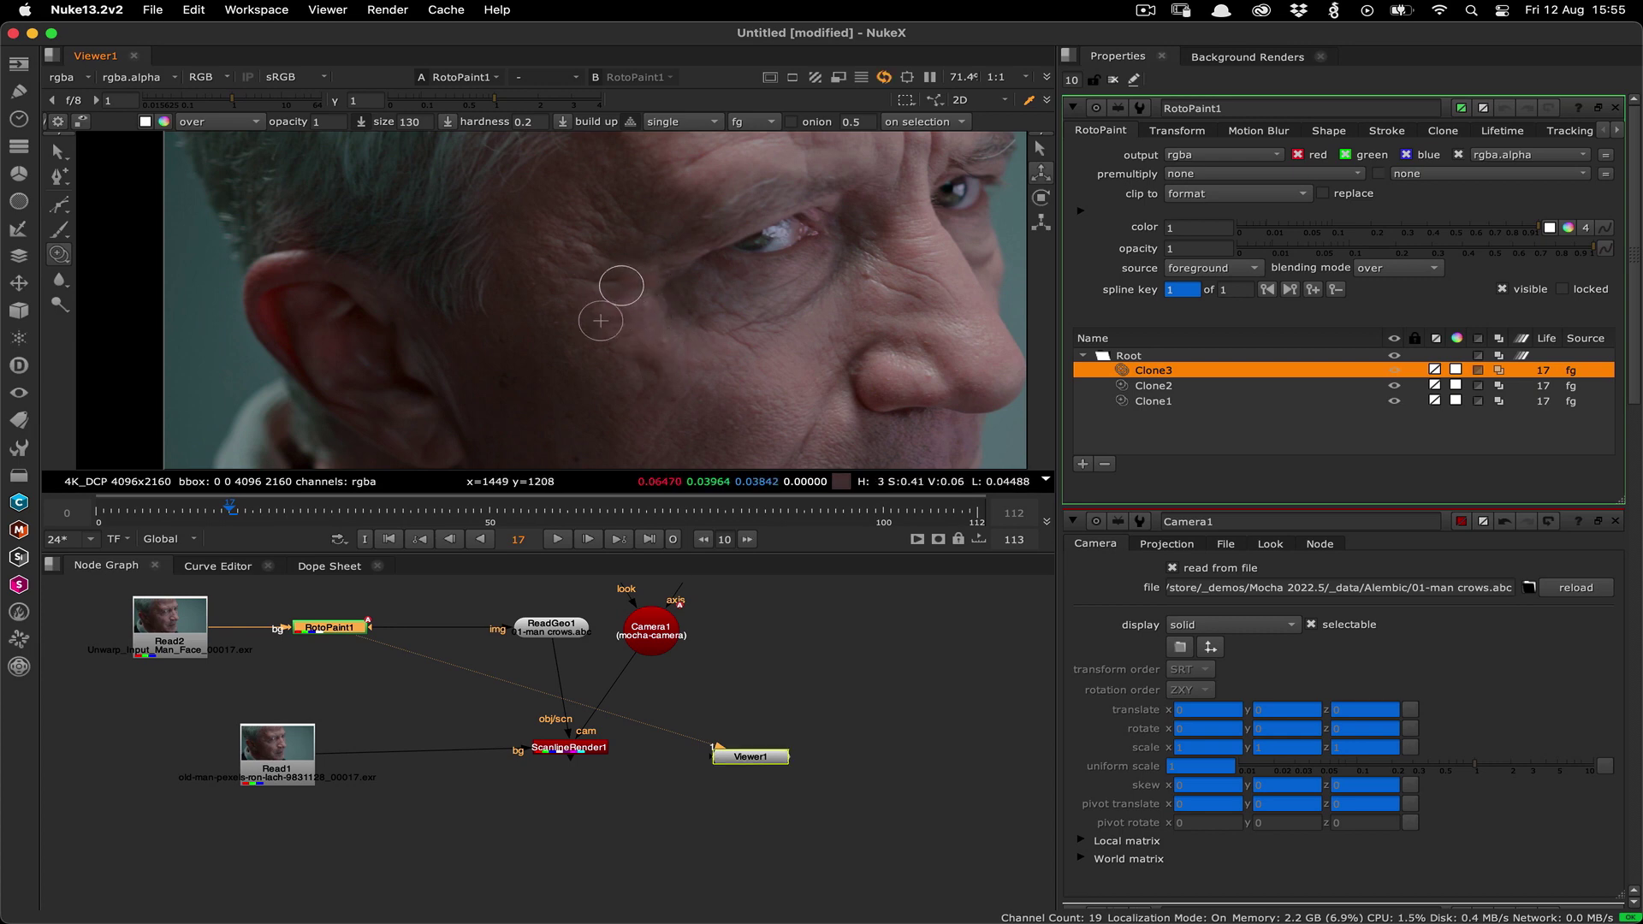
pyautogui.moveTo(565, 295)
pyautogui.mouseDown()
pyautogui.moveTo(571, 347)
pyautogui.moveTo(547, 324)
pyautogui.moveTo(588, 373)
pyautogui.mouseUp()
pyautogui.moveTo(564, 289); pyautogui.dragTo(552, 385)
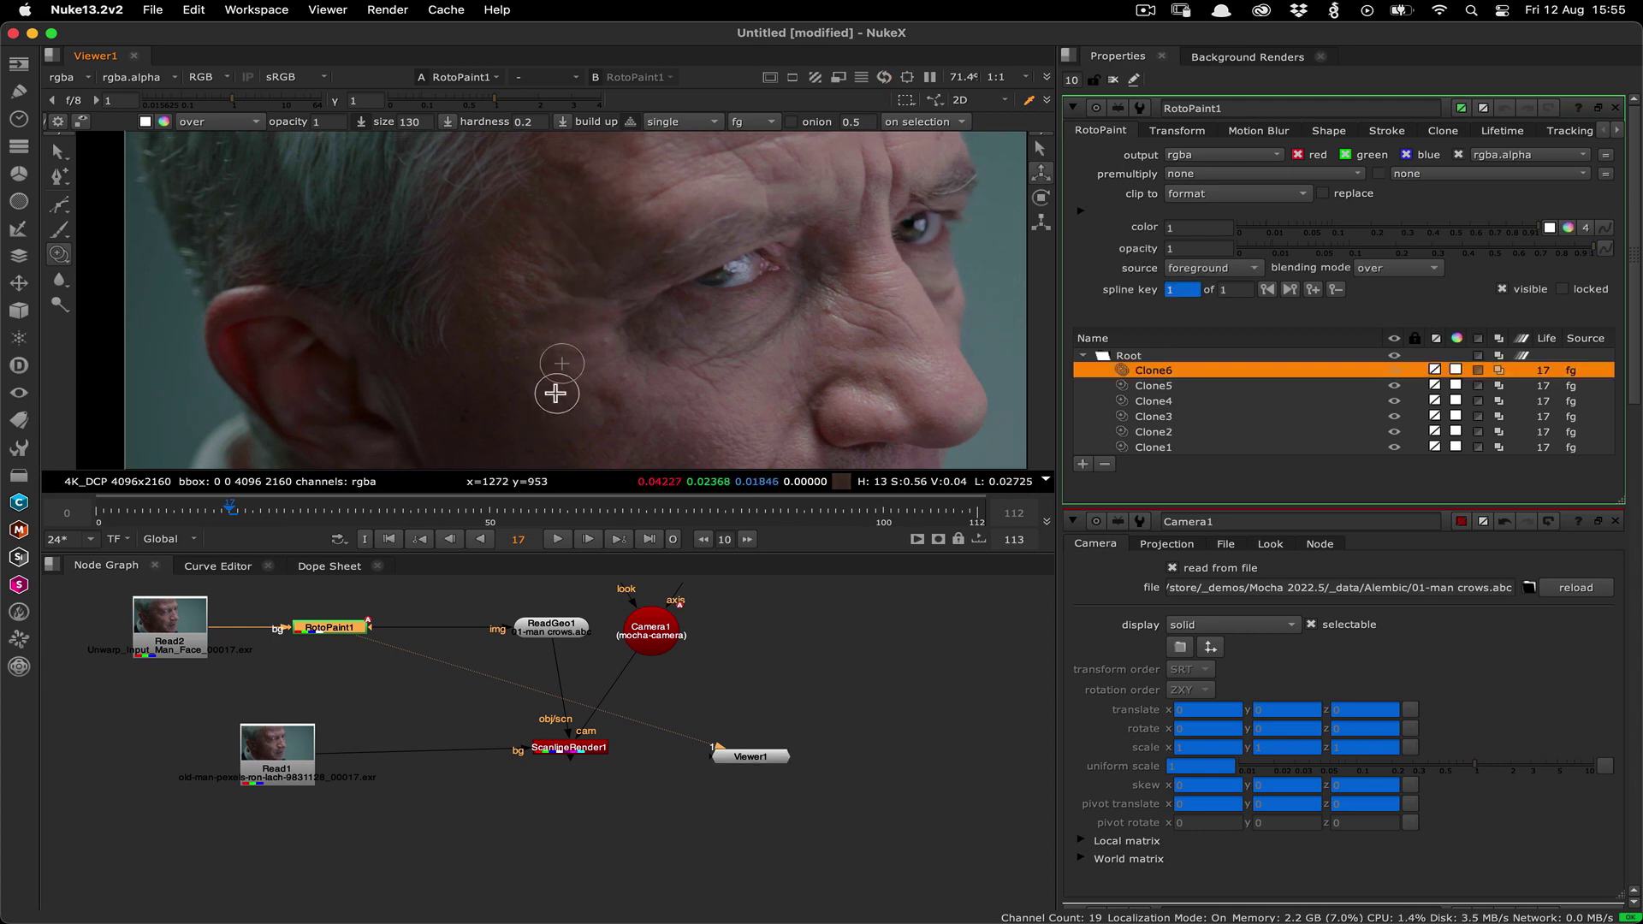
# Clone over the remaining crow's-feet lines around the eye
pyautogui.moveTo(591, 269); pyautogui.dragTo(616, 423)
pyautogui.moveTo(617, 359); pyautogui.dragTo(629, 436)
pyautogui.moveTo(564, 321)
pyautogui.mouseDown()
pyautogui.moveTo(576, 391)
pyautogui.moveTo(552, 346)
pyautogui.mouseUp()
pyautogui.moveTo(513, 296); pyautogui.dragTo(551, 347)
pyautogui.moveTo(579, 359)
pyautogui.mouseDown()
pyautogui.moveTo(599, 377)
pyautogui.moveTo(590, 423)
pyautogui.mouseUp()
pyautogui.click(343, 630)
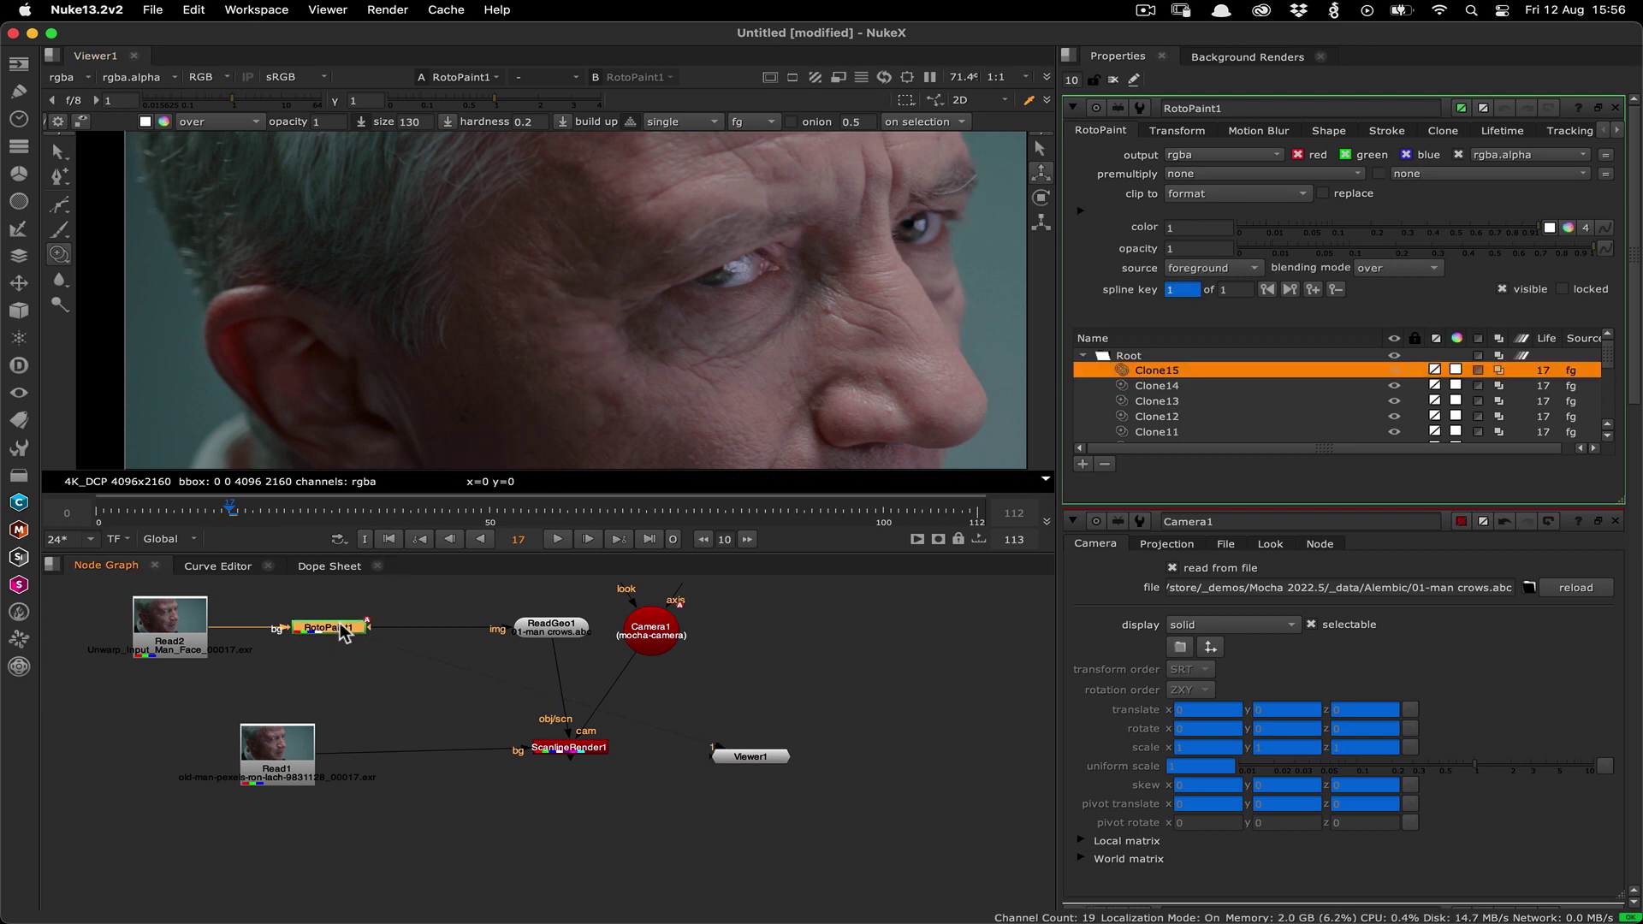
# Add a final clone stroke and set every Clone stroke's Life to all frames
pyautogui.click(612, 222)
pyautogui.moveTo(235, 514); pyautogui.dragTo(302, 516)
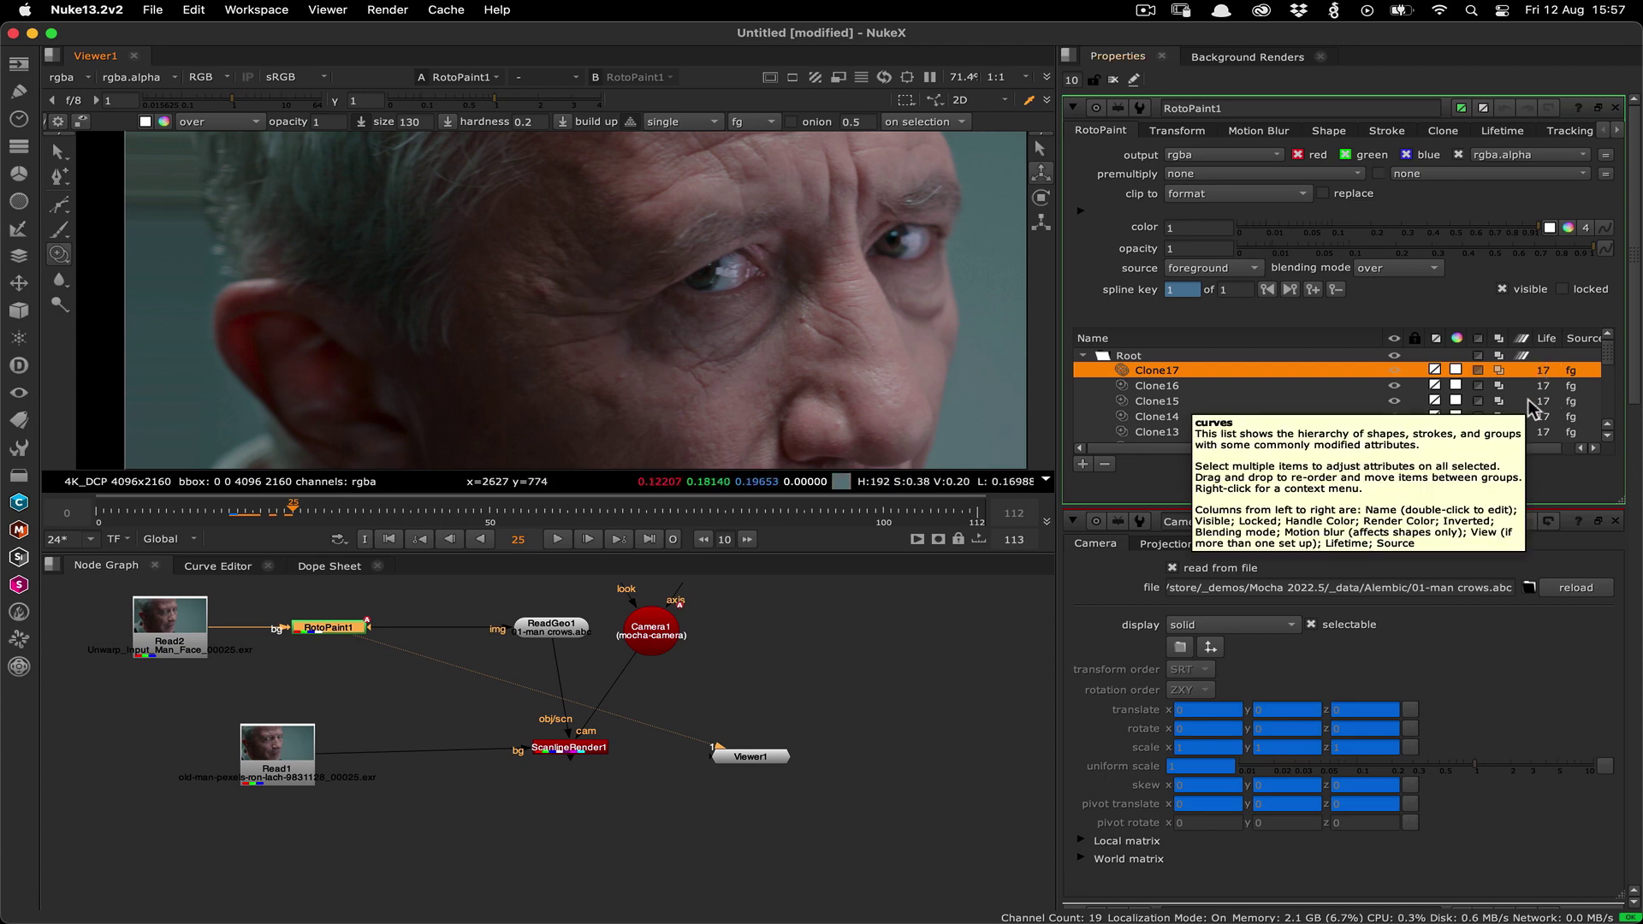
pyautogui.scroll(-3, 1537, 385)
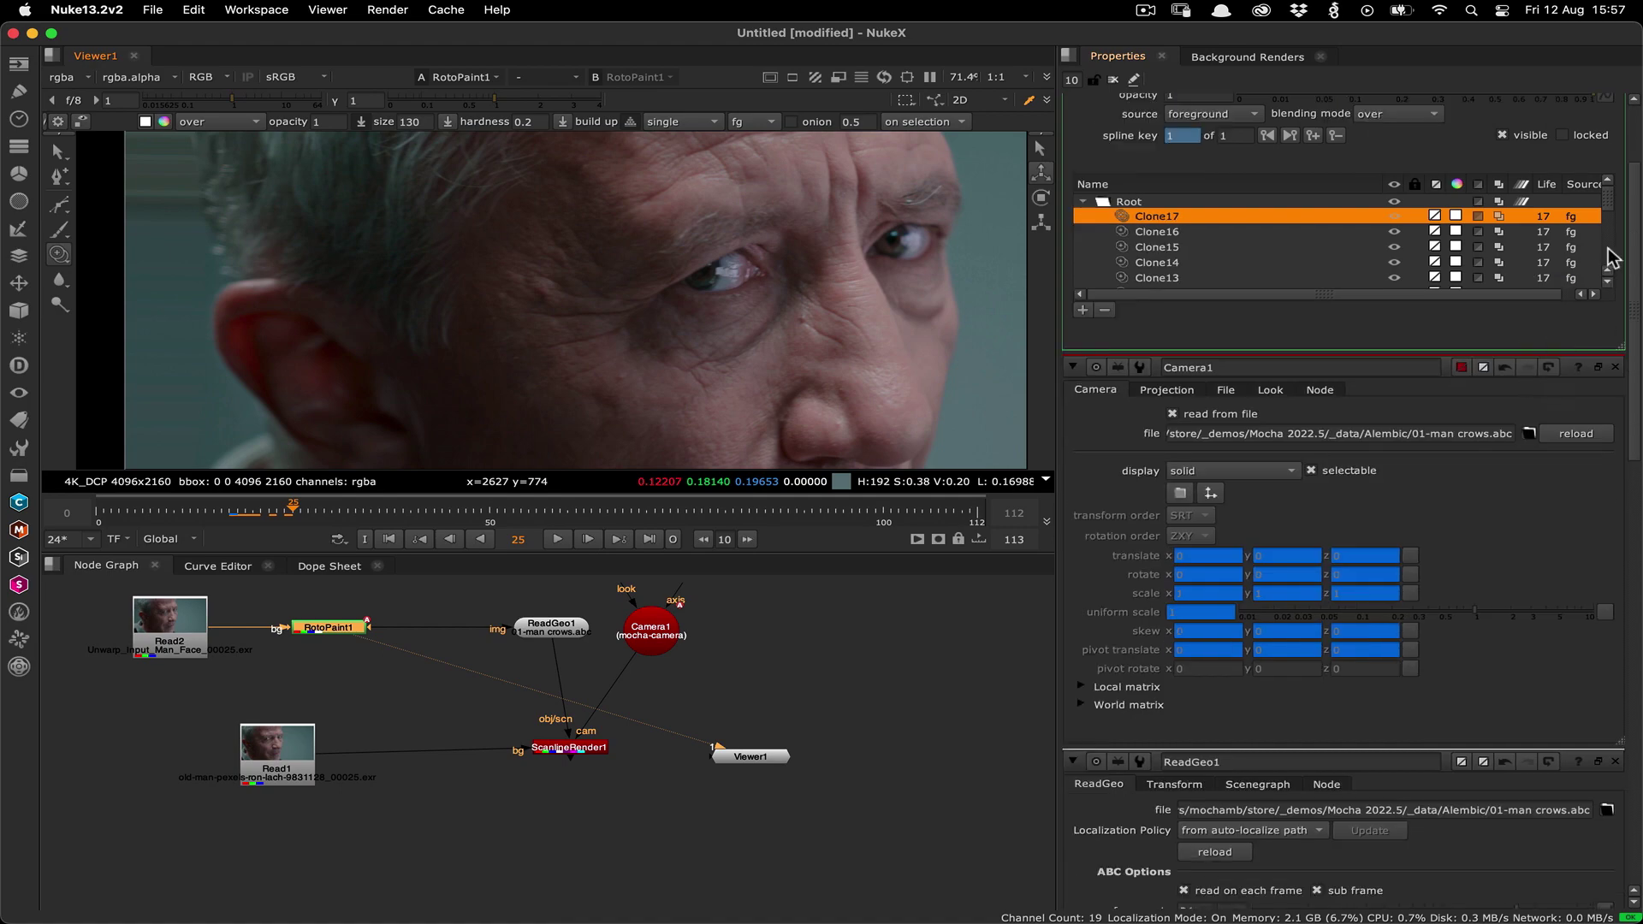
pyautogui.moveTo(1612, 257); pyautogui.dragTo(1616, 267)
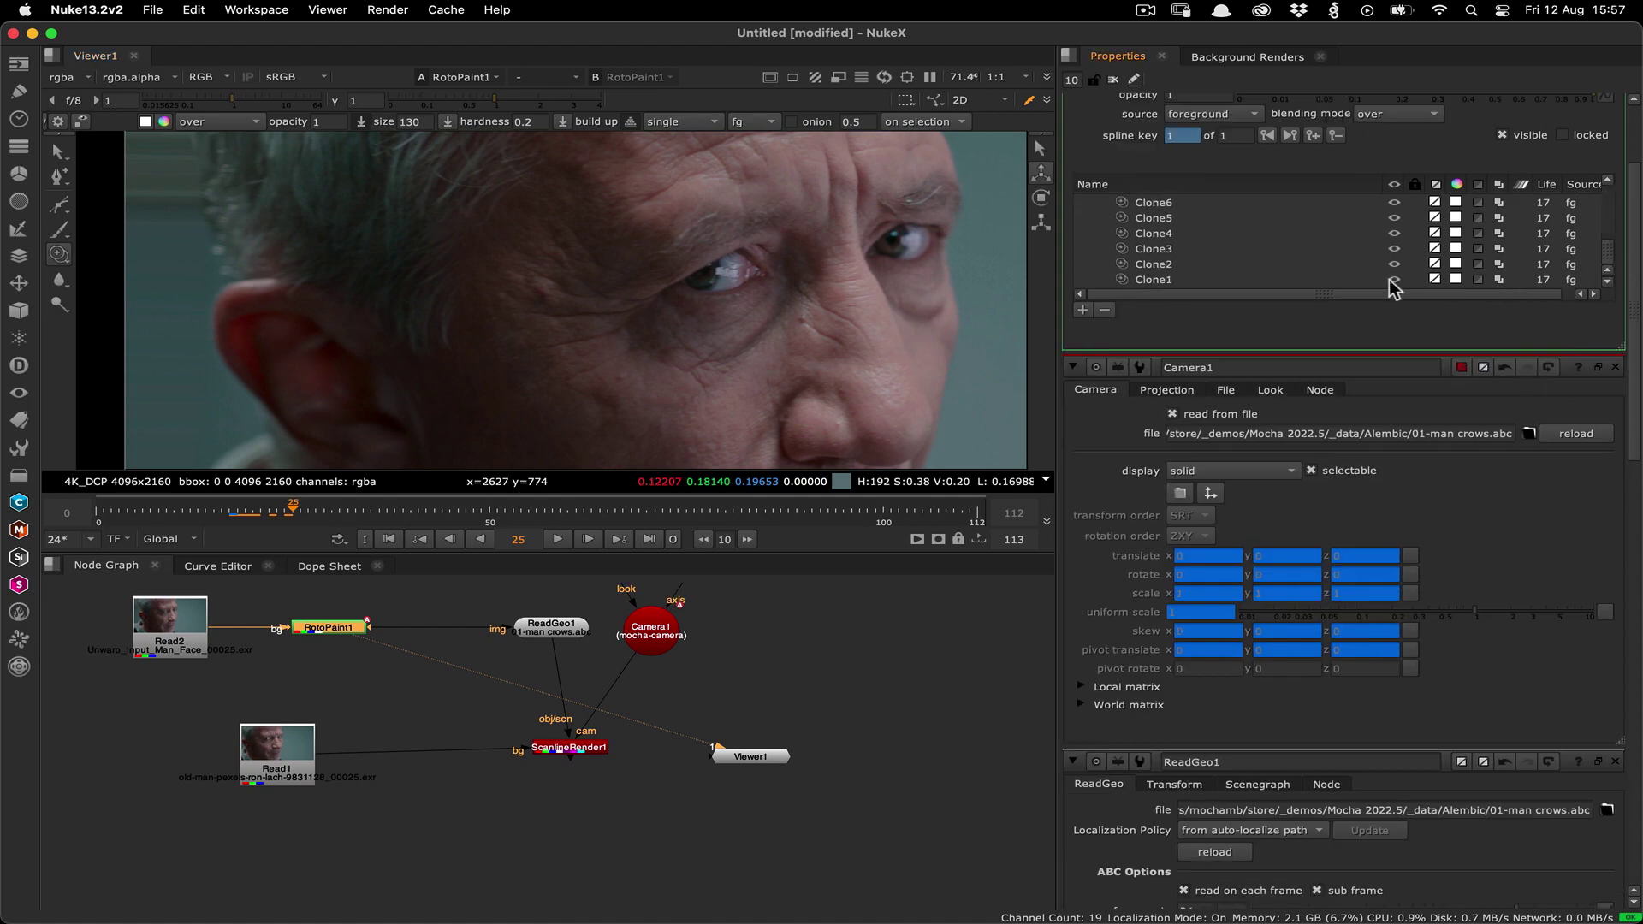
pyautogui.keyDown('shift'); pyautogui.click(1259, 280); pyautogui.keyUp('shift')
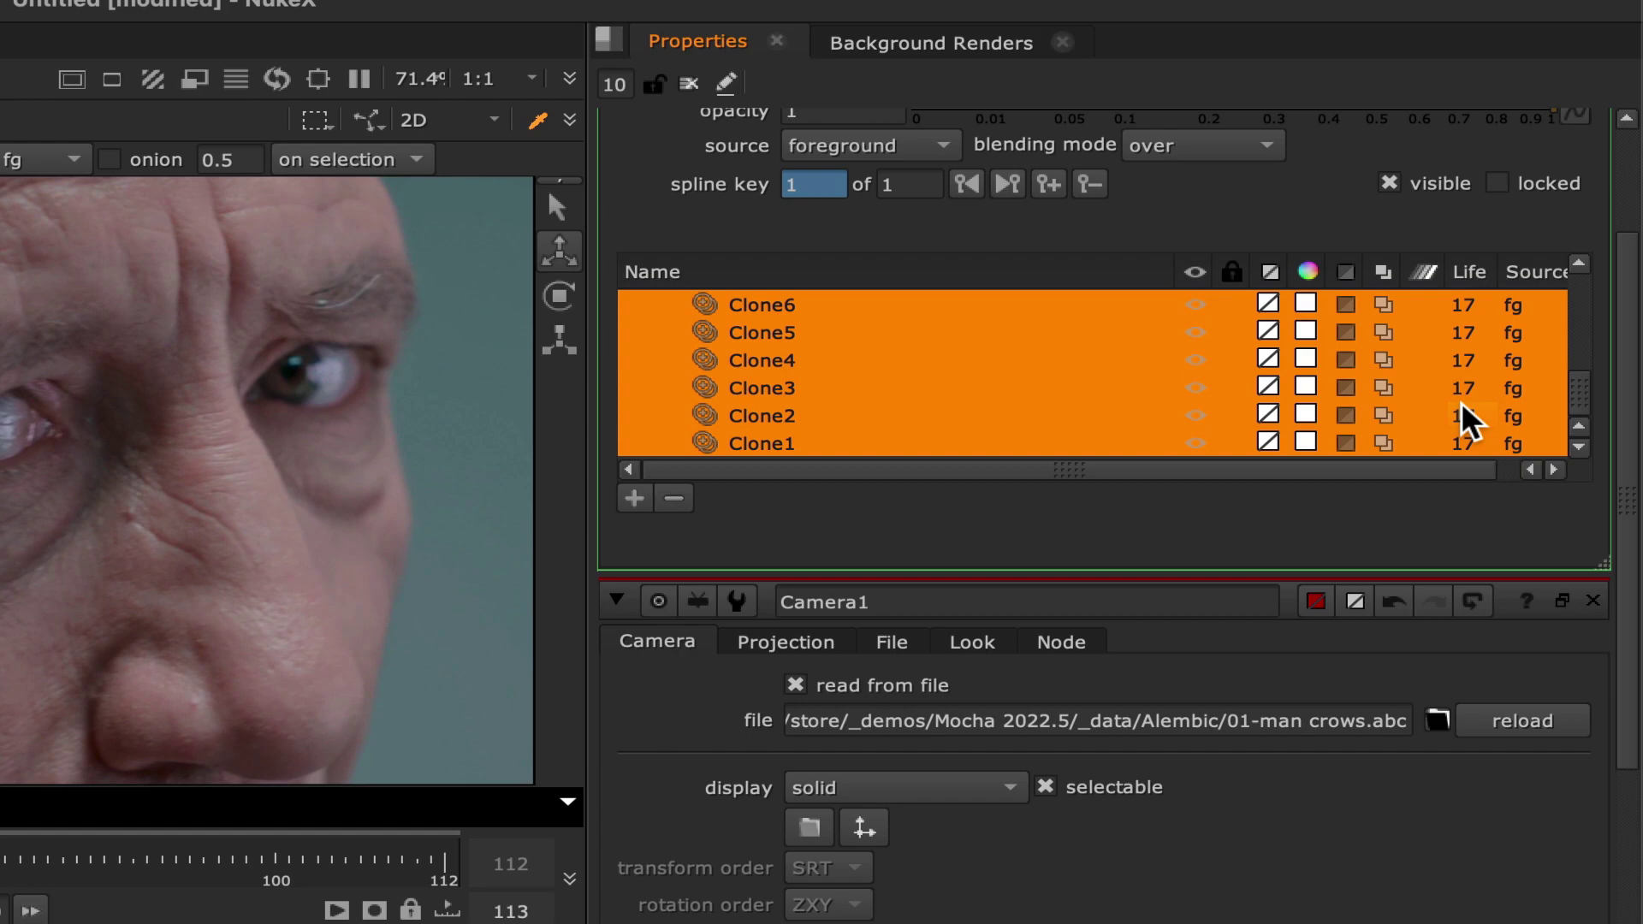
pyautogui.click(1460, 401)
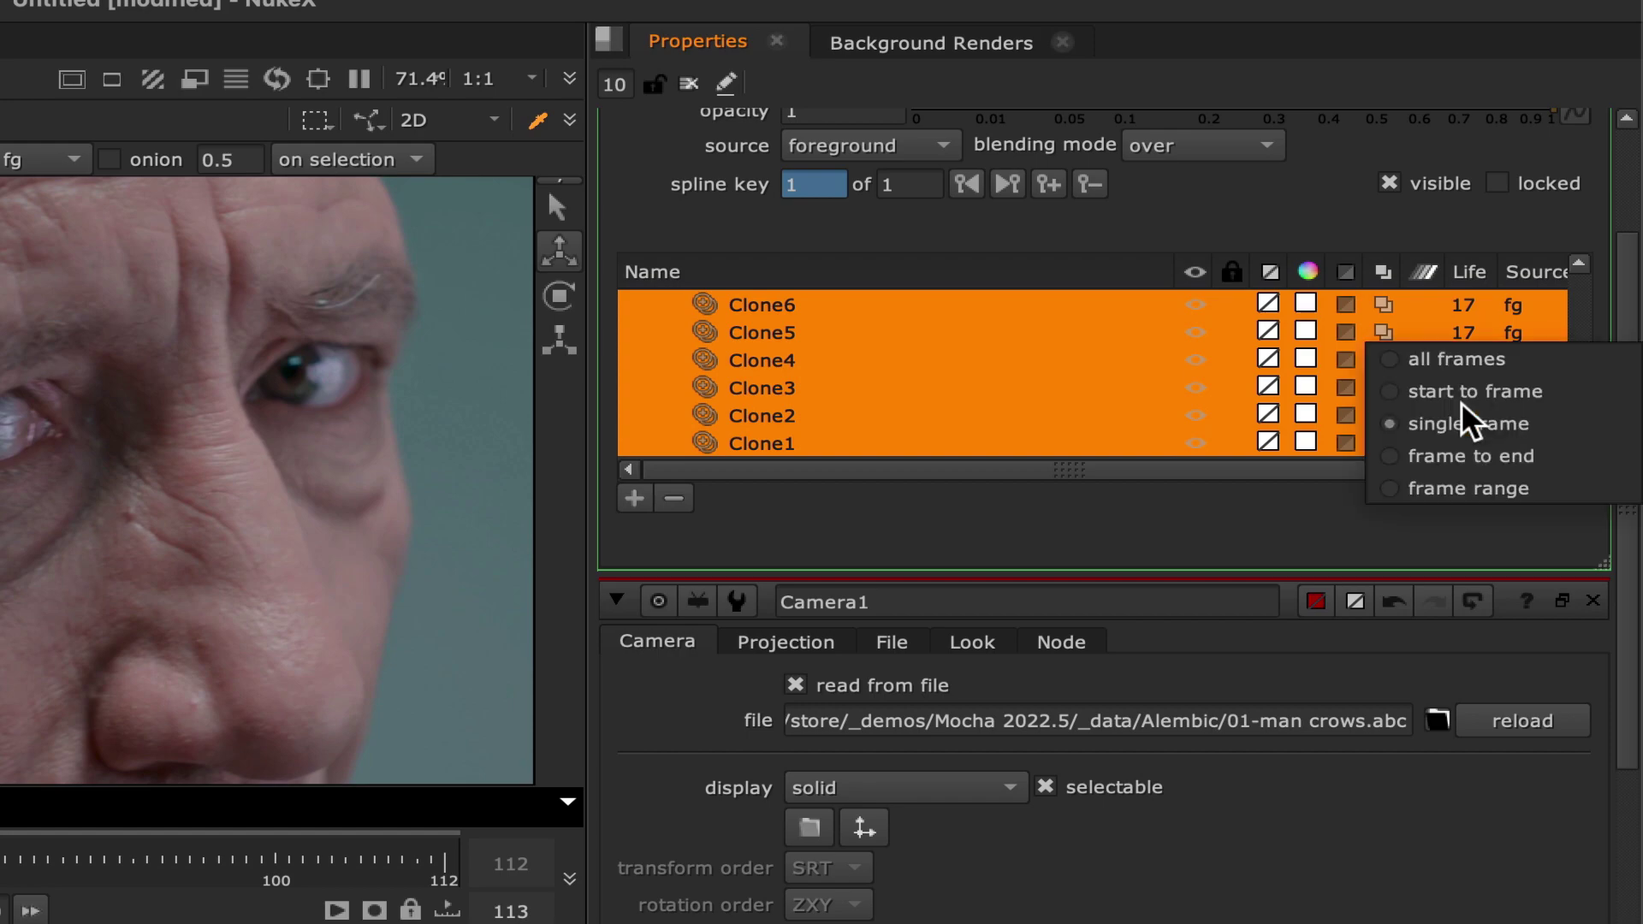
pyautogui.click(1451, 364)
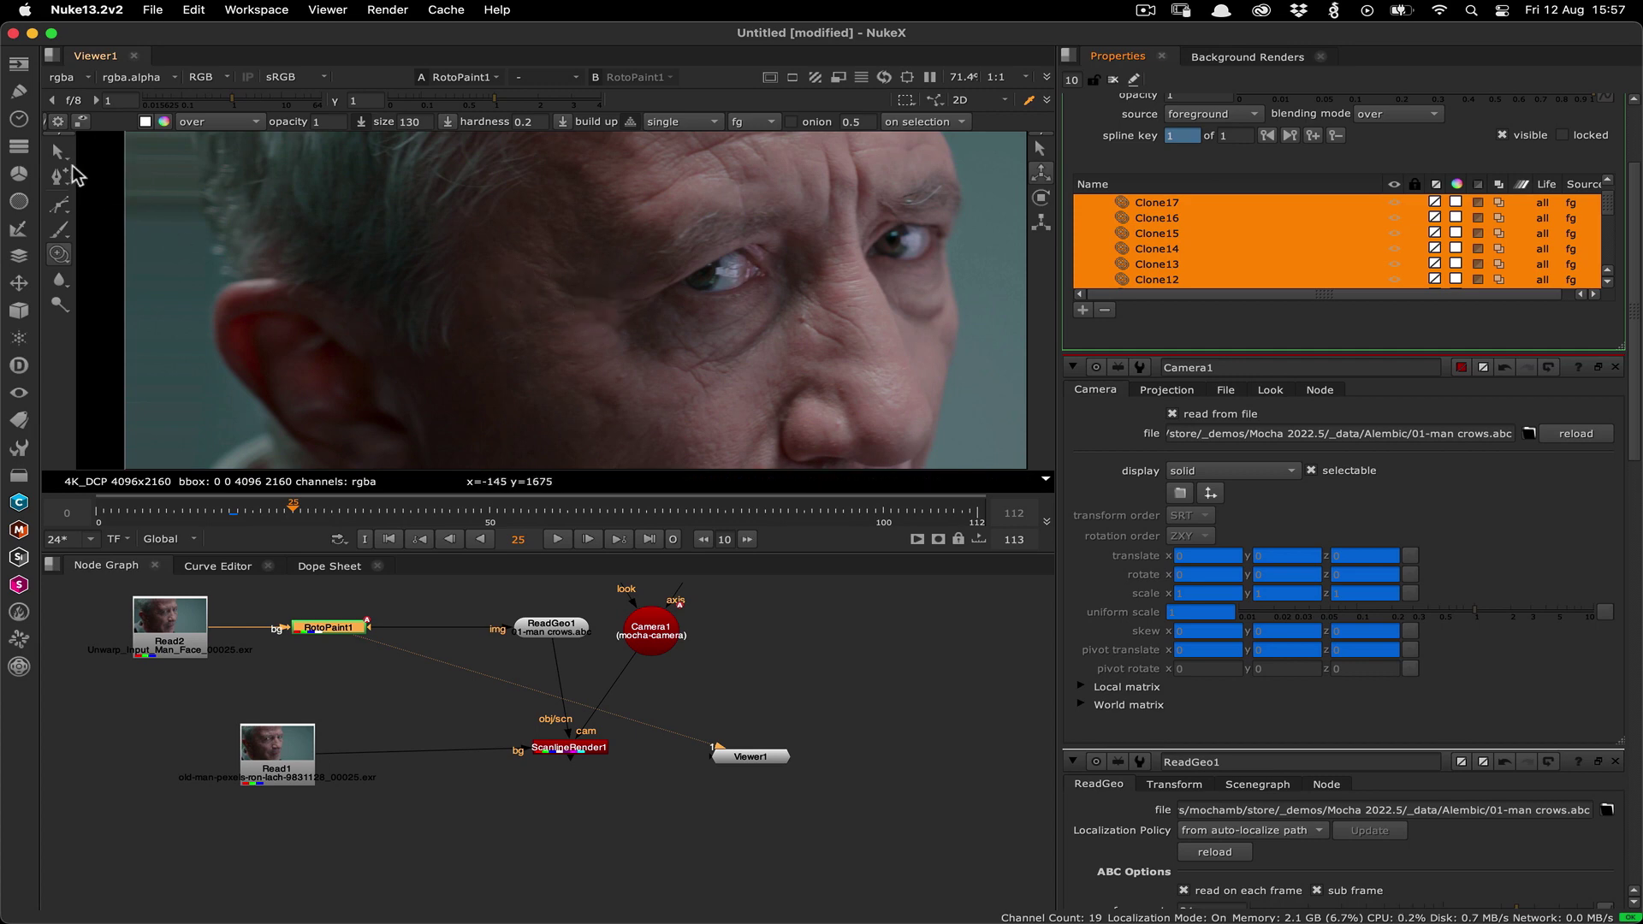
pyautogui.click(59, 151)
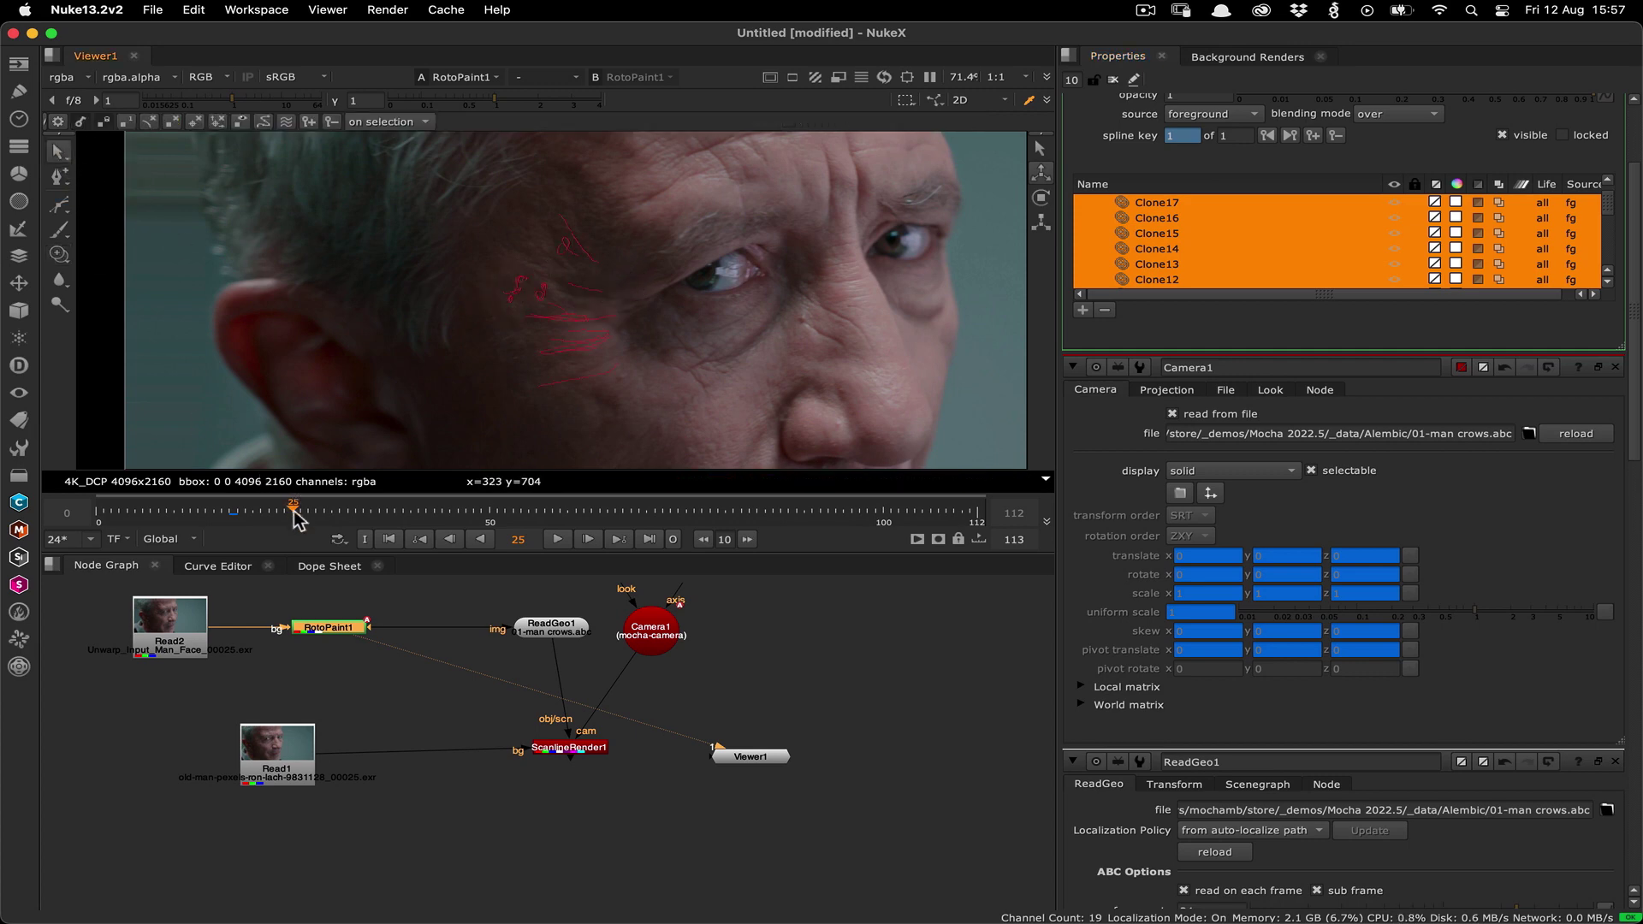
pyautogui.moveTo(294, 514); pyautogui.dragTo(877, 514)
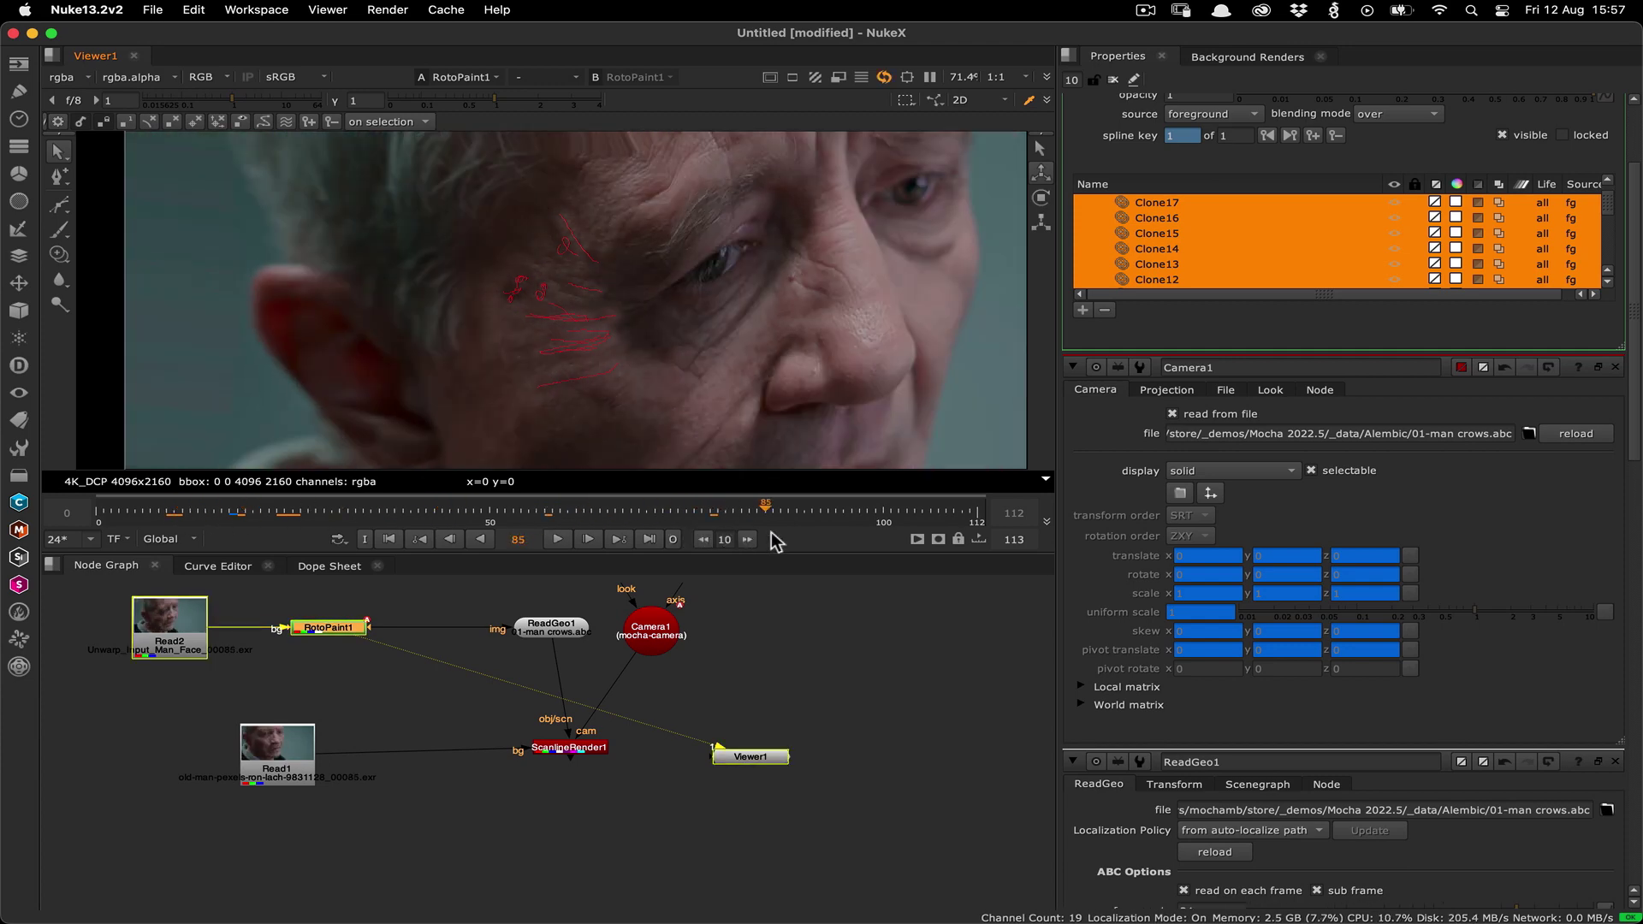
pyautogui.moveTo(770, 513)
pyautogui.mouseDown()
pyautogui.moveTo(298, 514)
pyautogui.moveTo(883, 514)
pyautogui.moveTo(258, 514)
pyautogui.mouseUp()
# View ScanlineRender1 and switch RotoPaint1's output channels from rgba to rgb
pyautogui.click(569, 749)
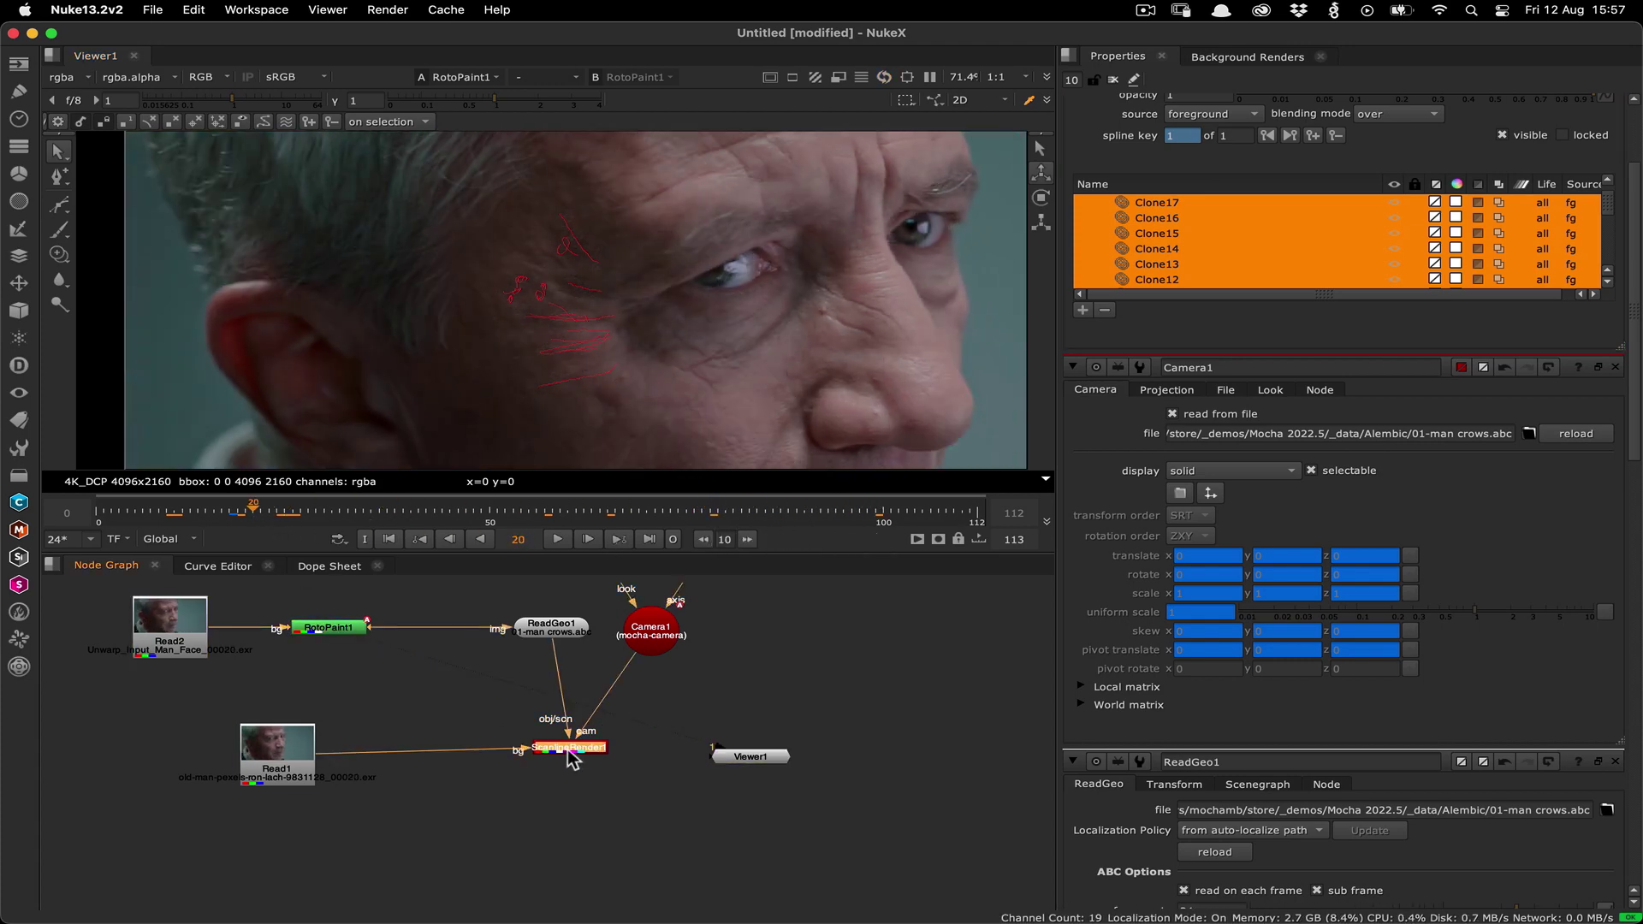
pyautogui.press('1')
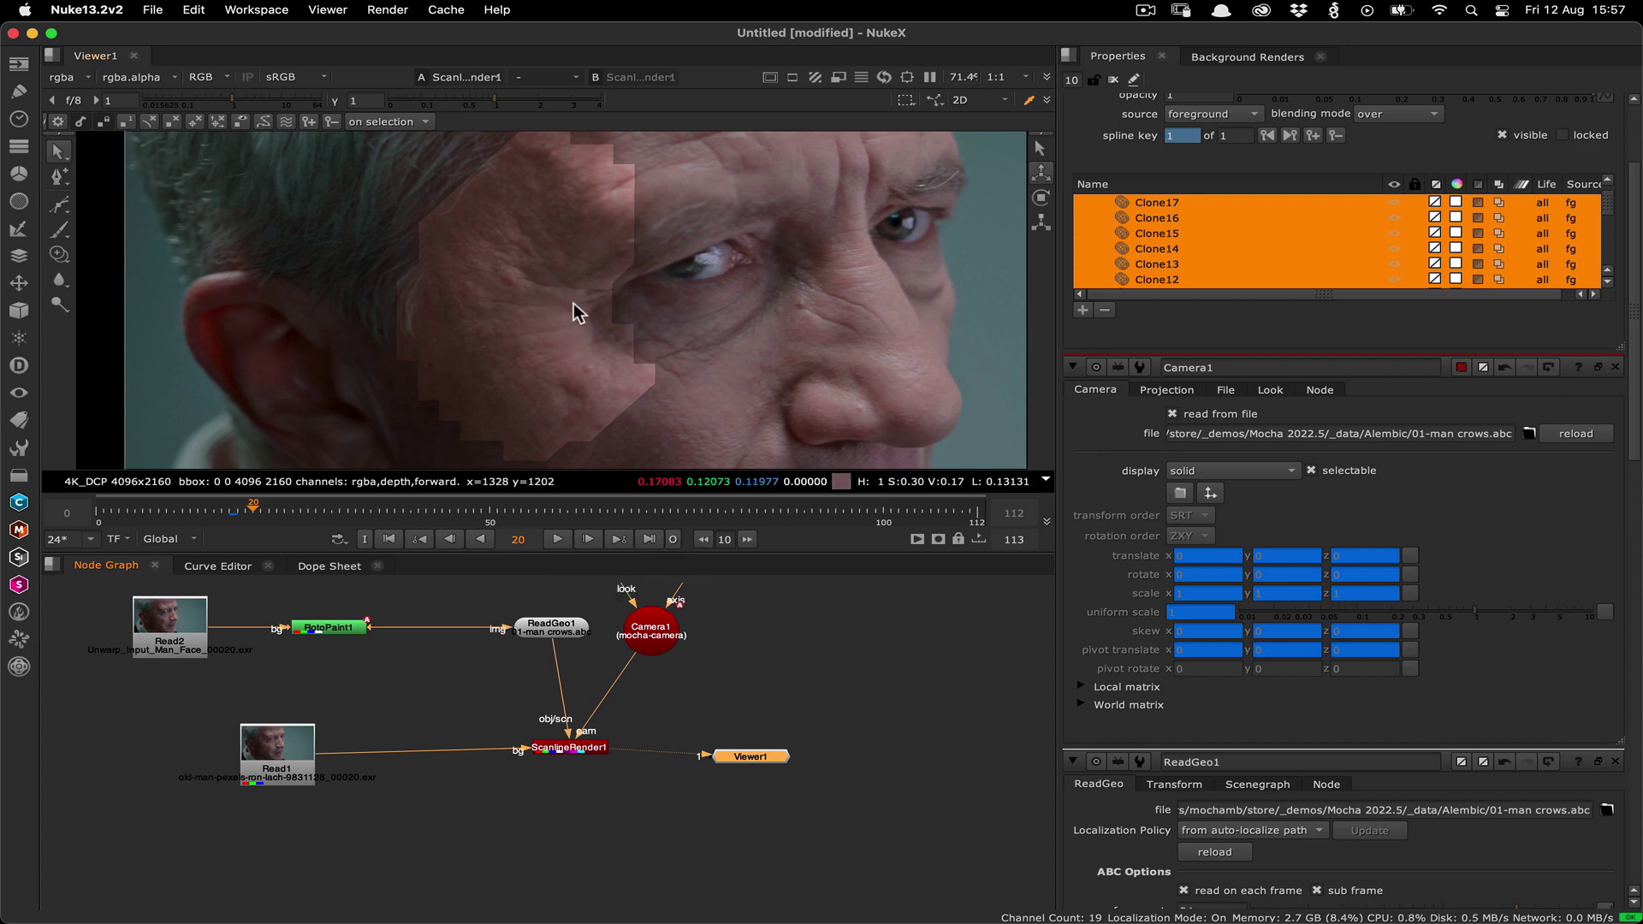
pyautogui.doubleClick(581, 749)
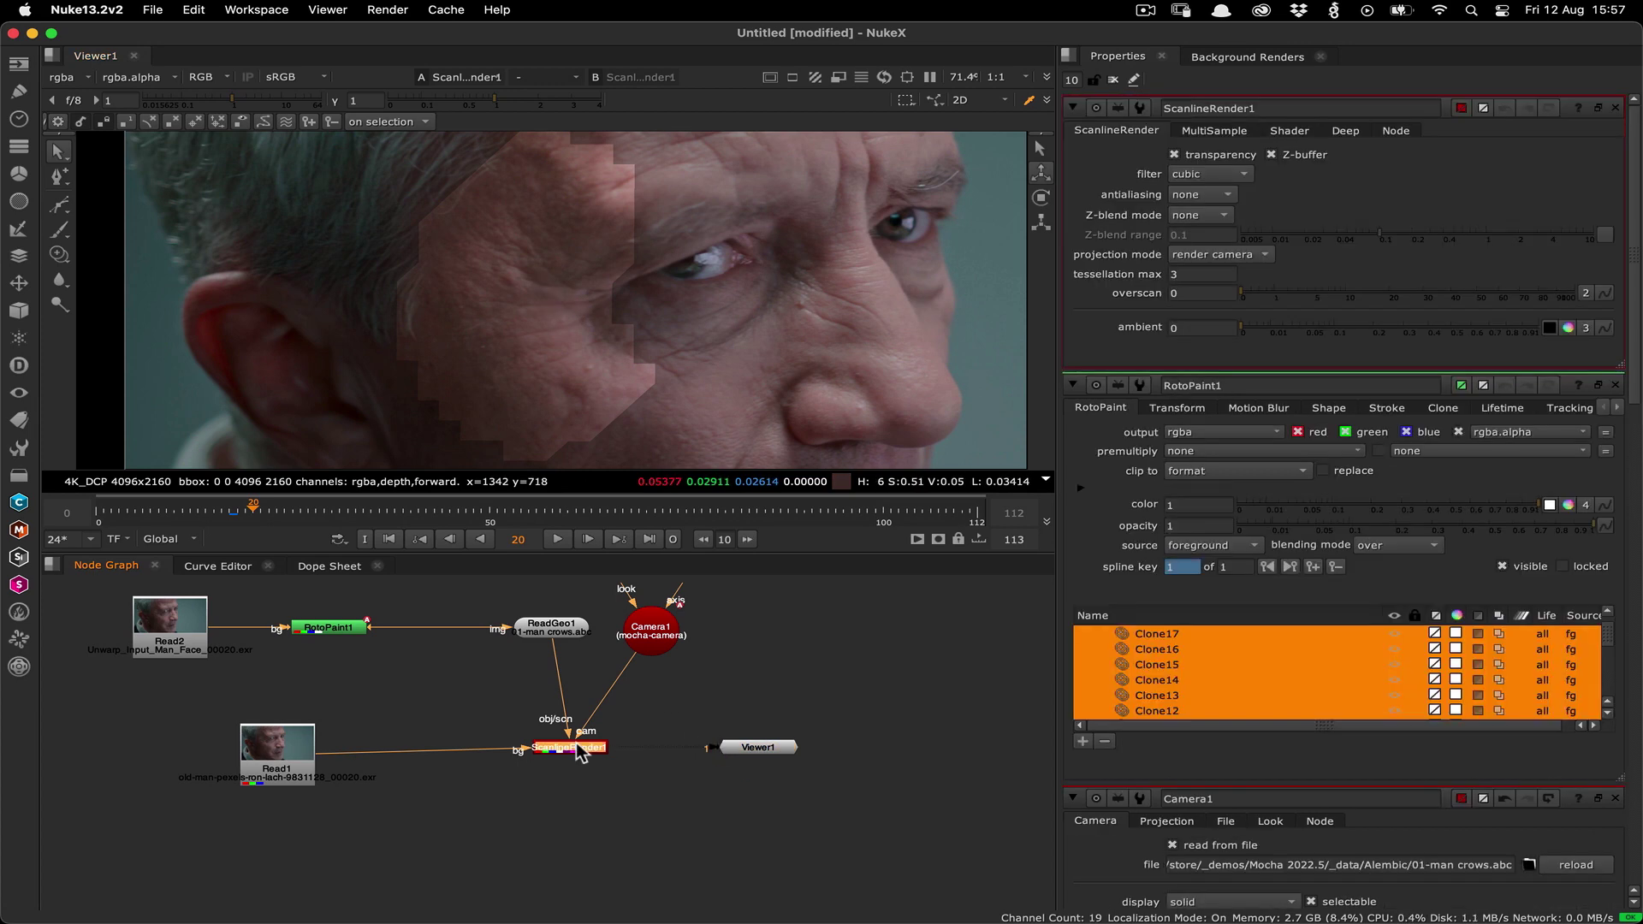
pyautogui.doubleClick(337, 630)
pyautogui.click(1213, 153)
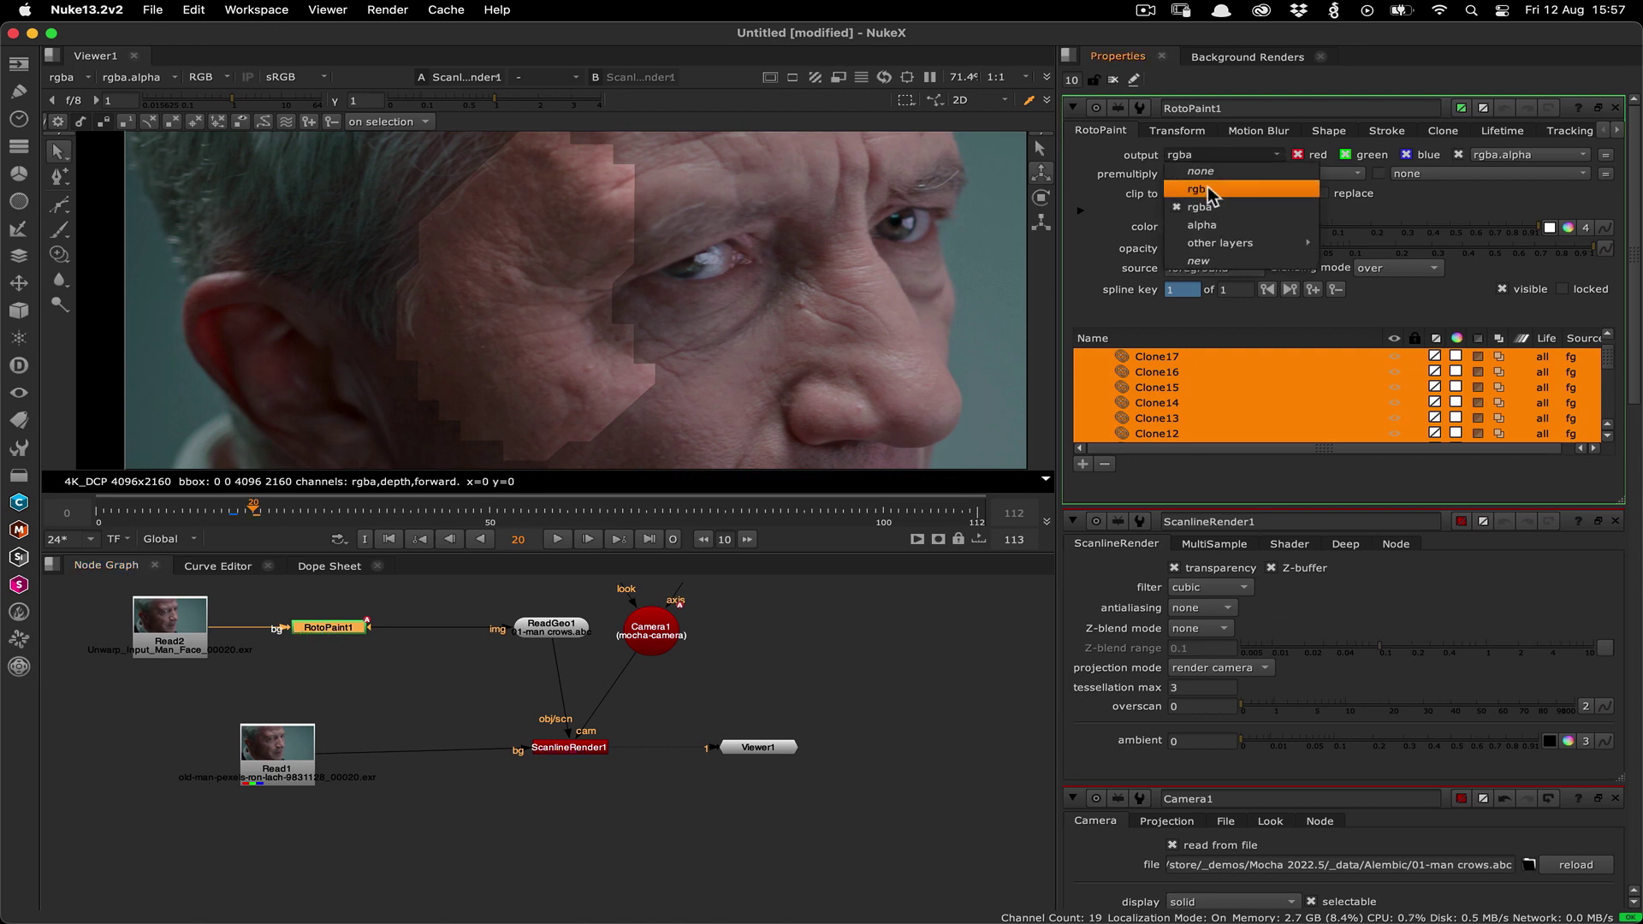
pyautogui.click(1207, 188)
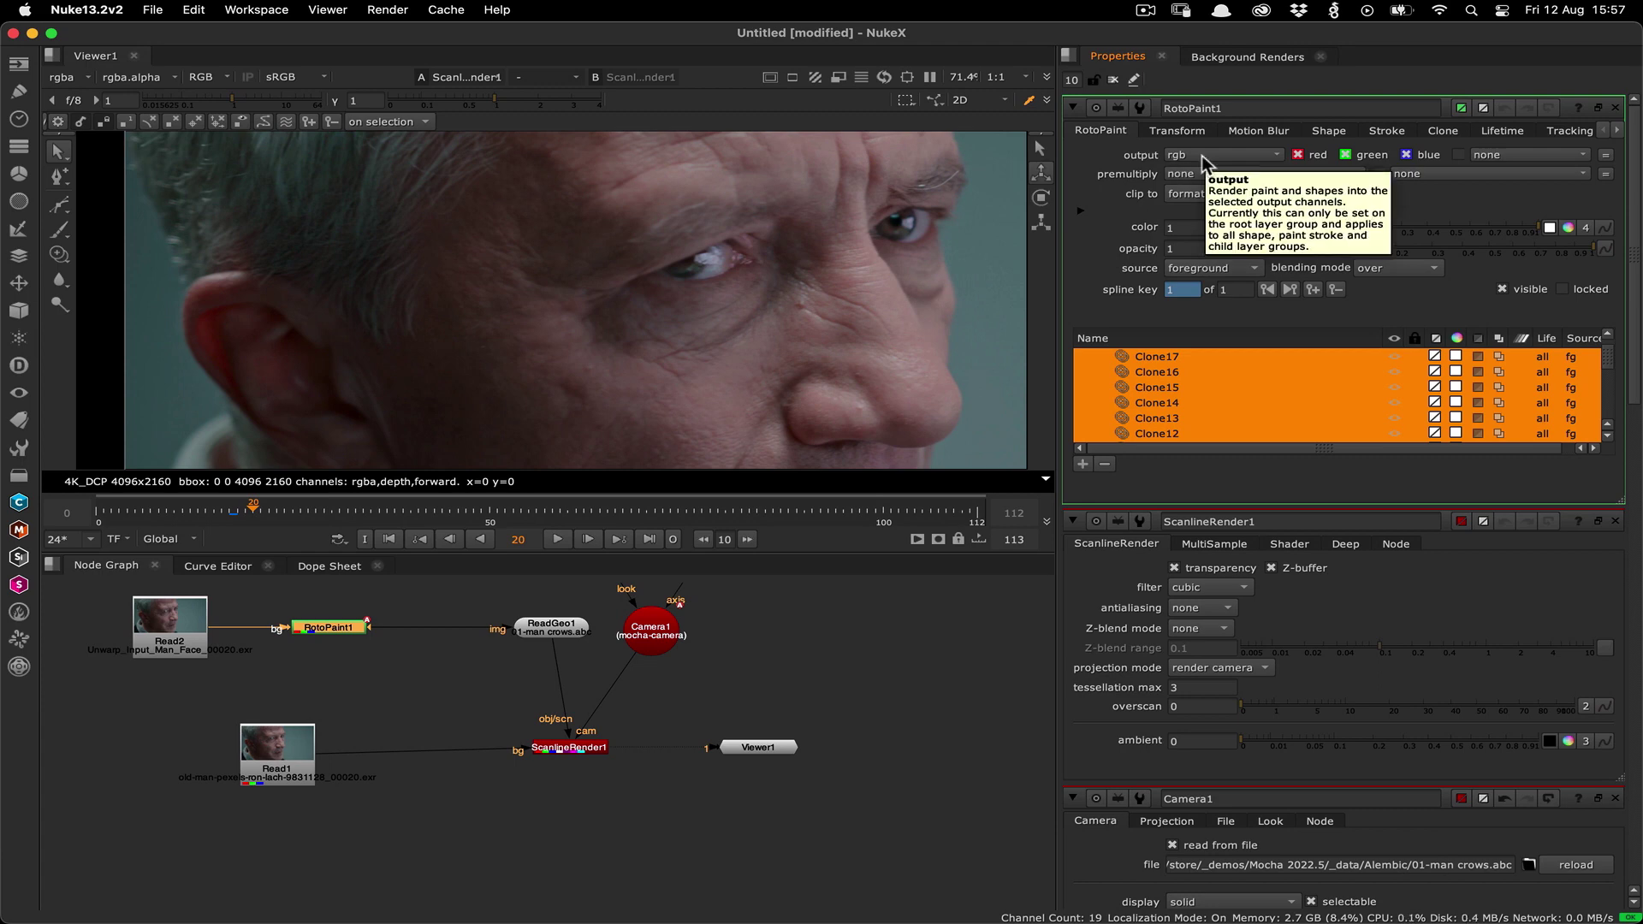
# Enlarge the viewer and play the rewarped shot through to frame 68
pyautogui.moveTo(476, 554); pyautogui.dragTo(476, 683)
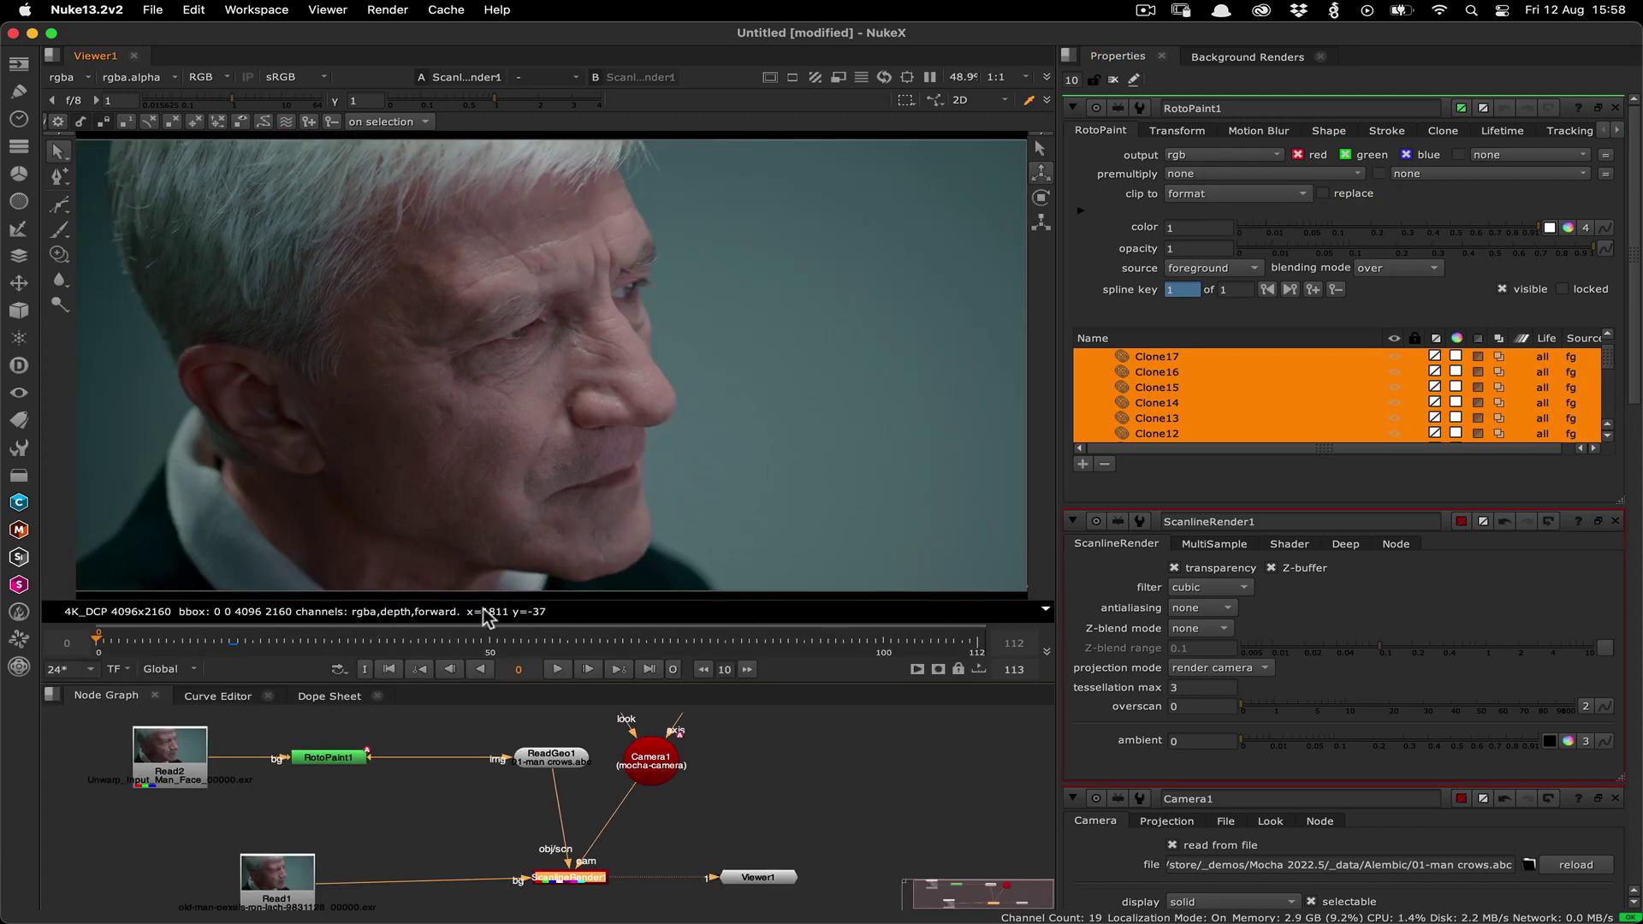
pyautogui.click(557, 672)
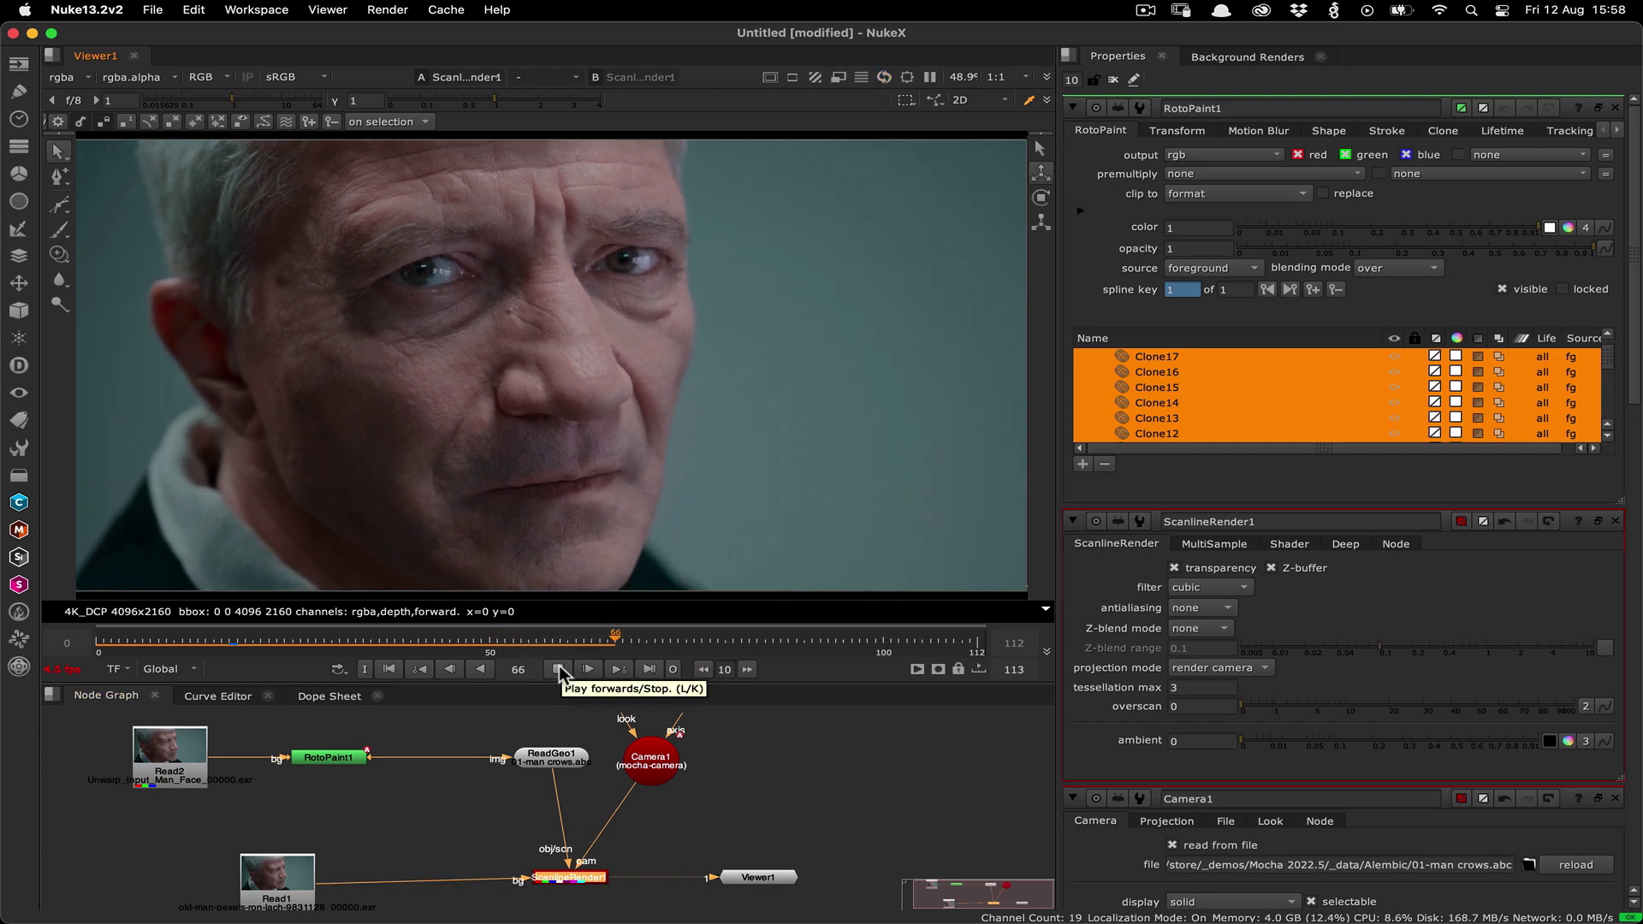
pyautogui.click(560, 669)
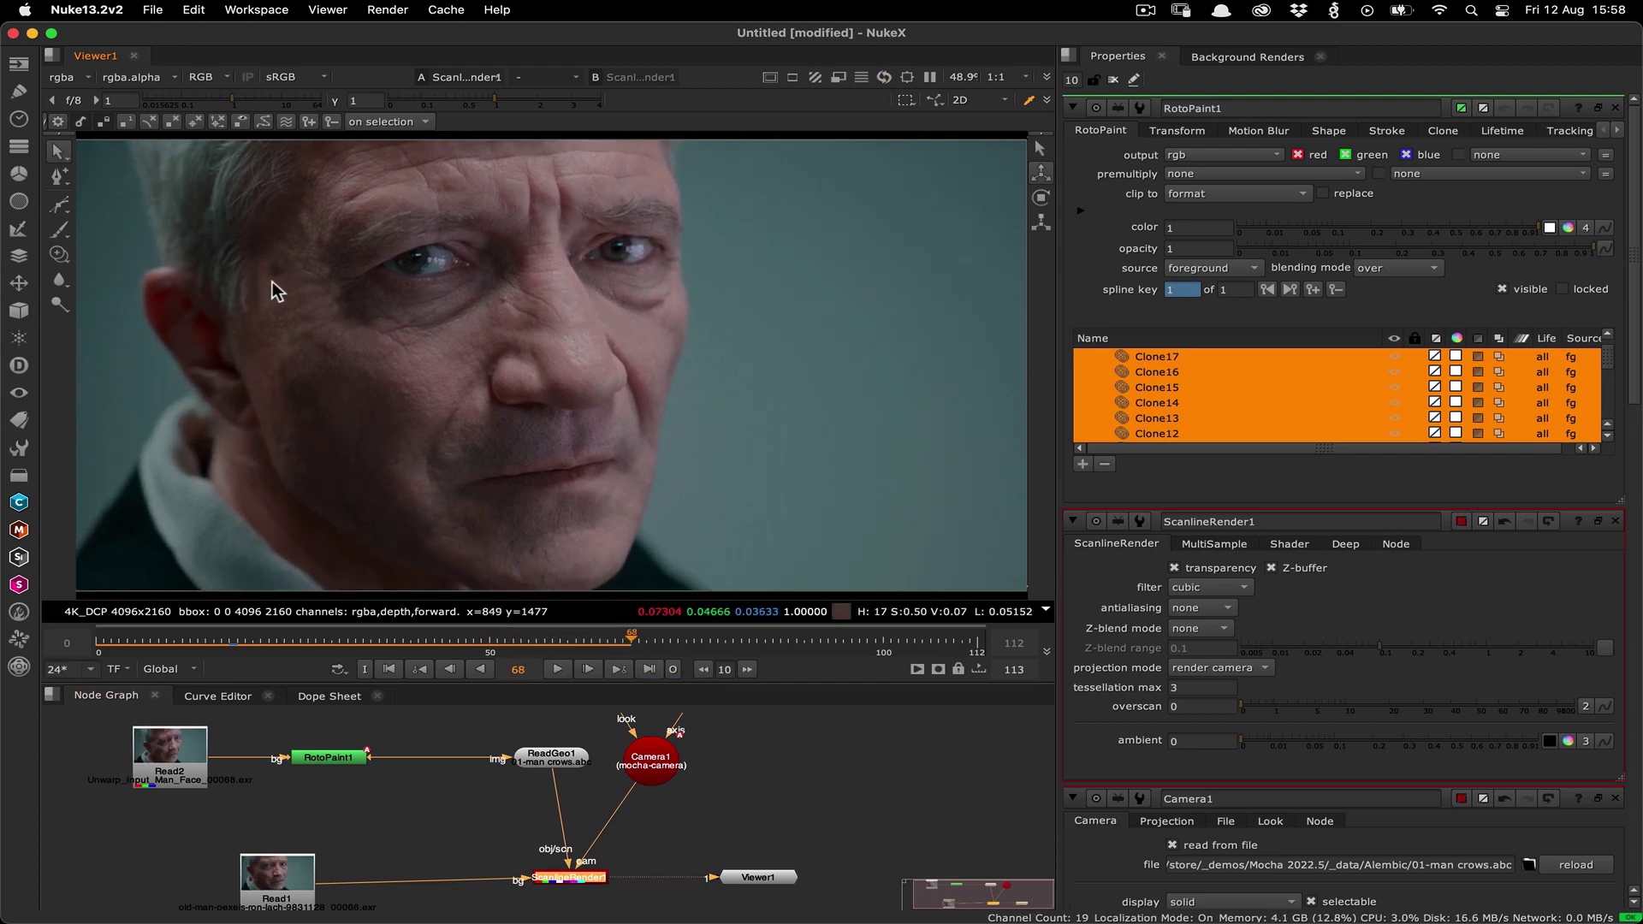
# Paint Clone18 over the cheek wrinkle in RotoPaint1 and set its Life to all frames
pyautogui.click(357, 765)
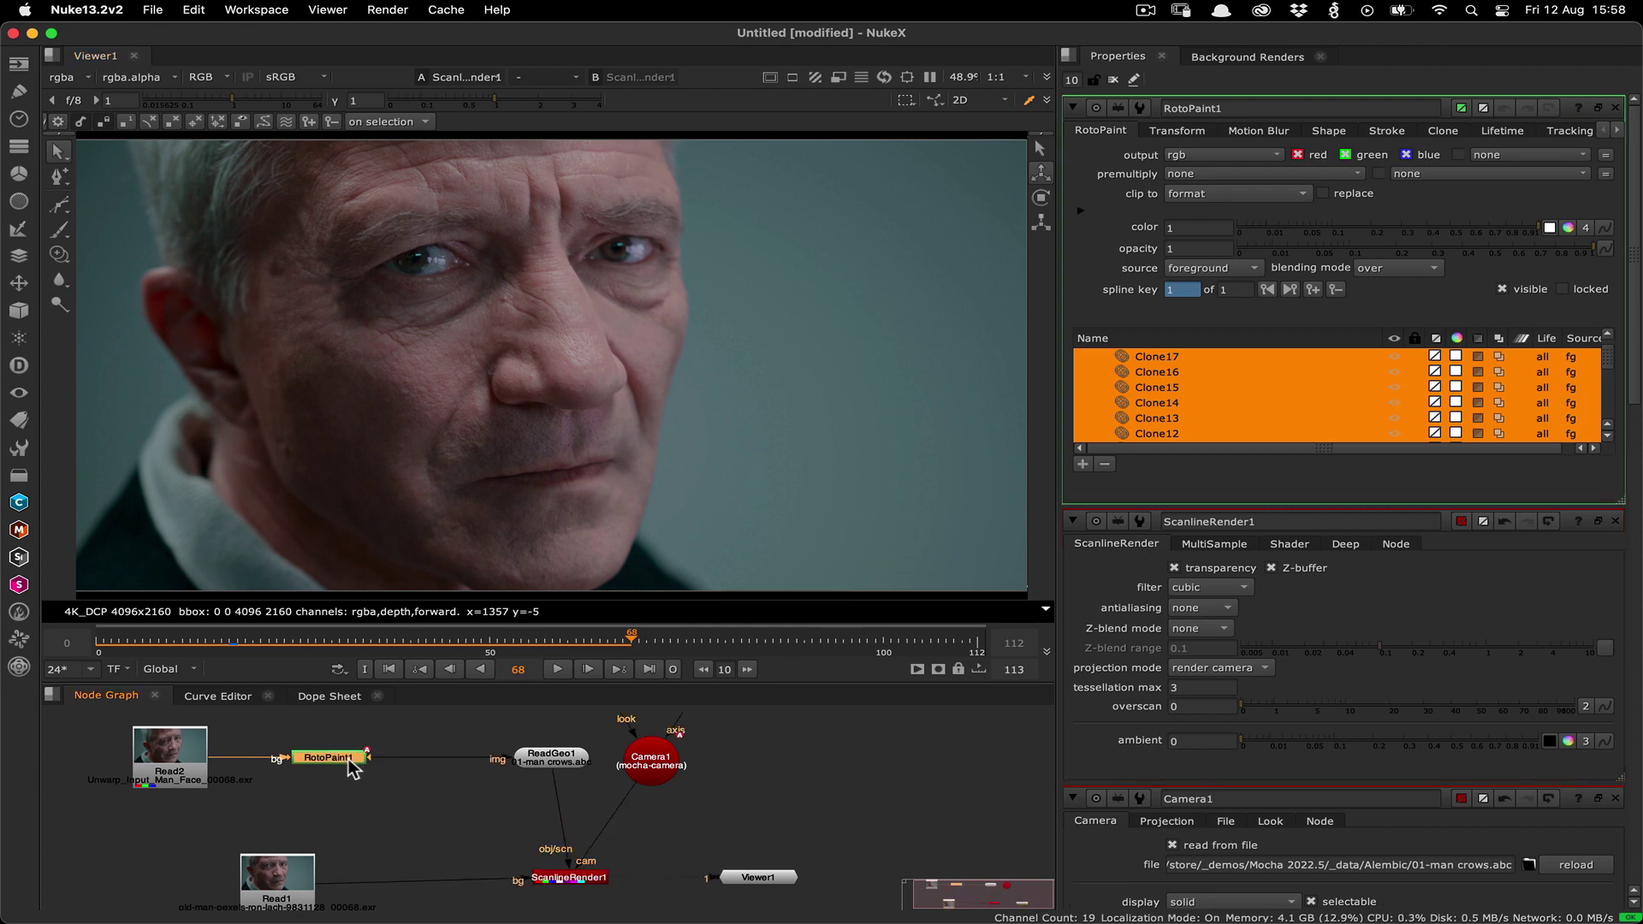
pyautogui.press('1')
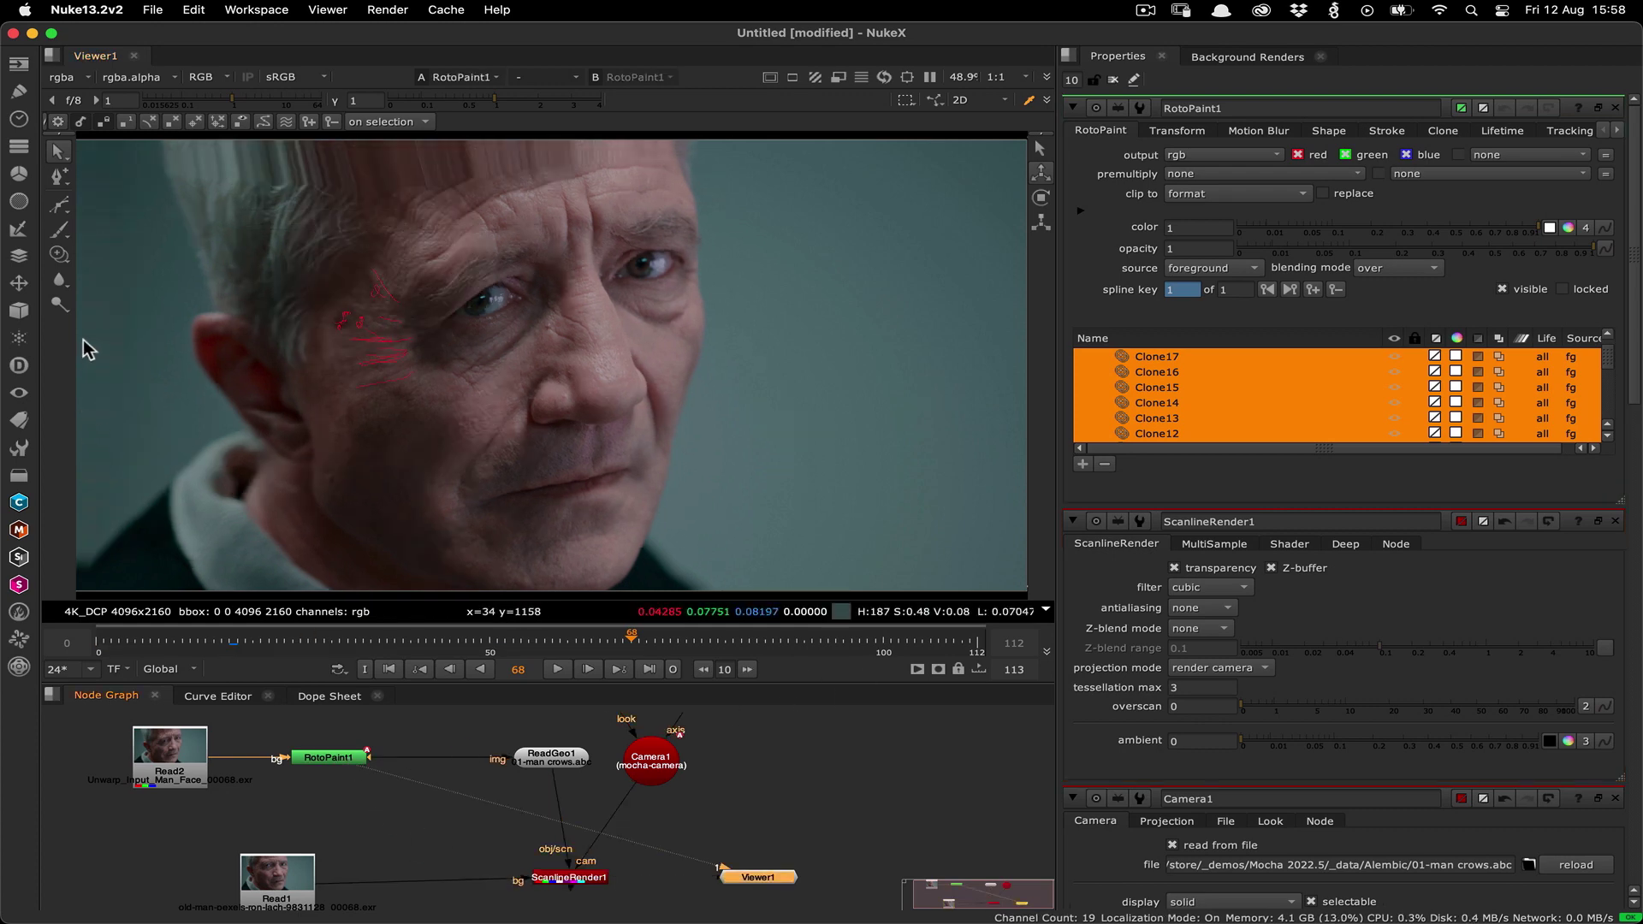
pyautogui.click(60, 254)
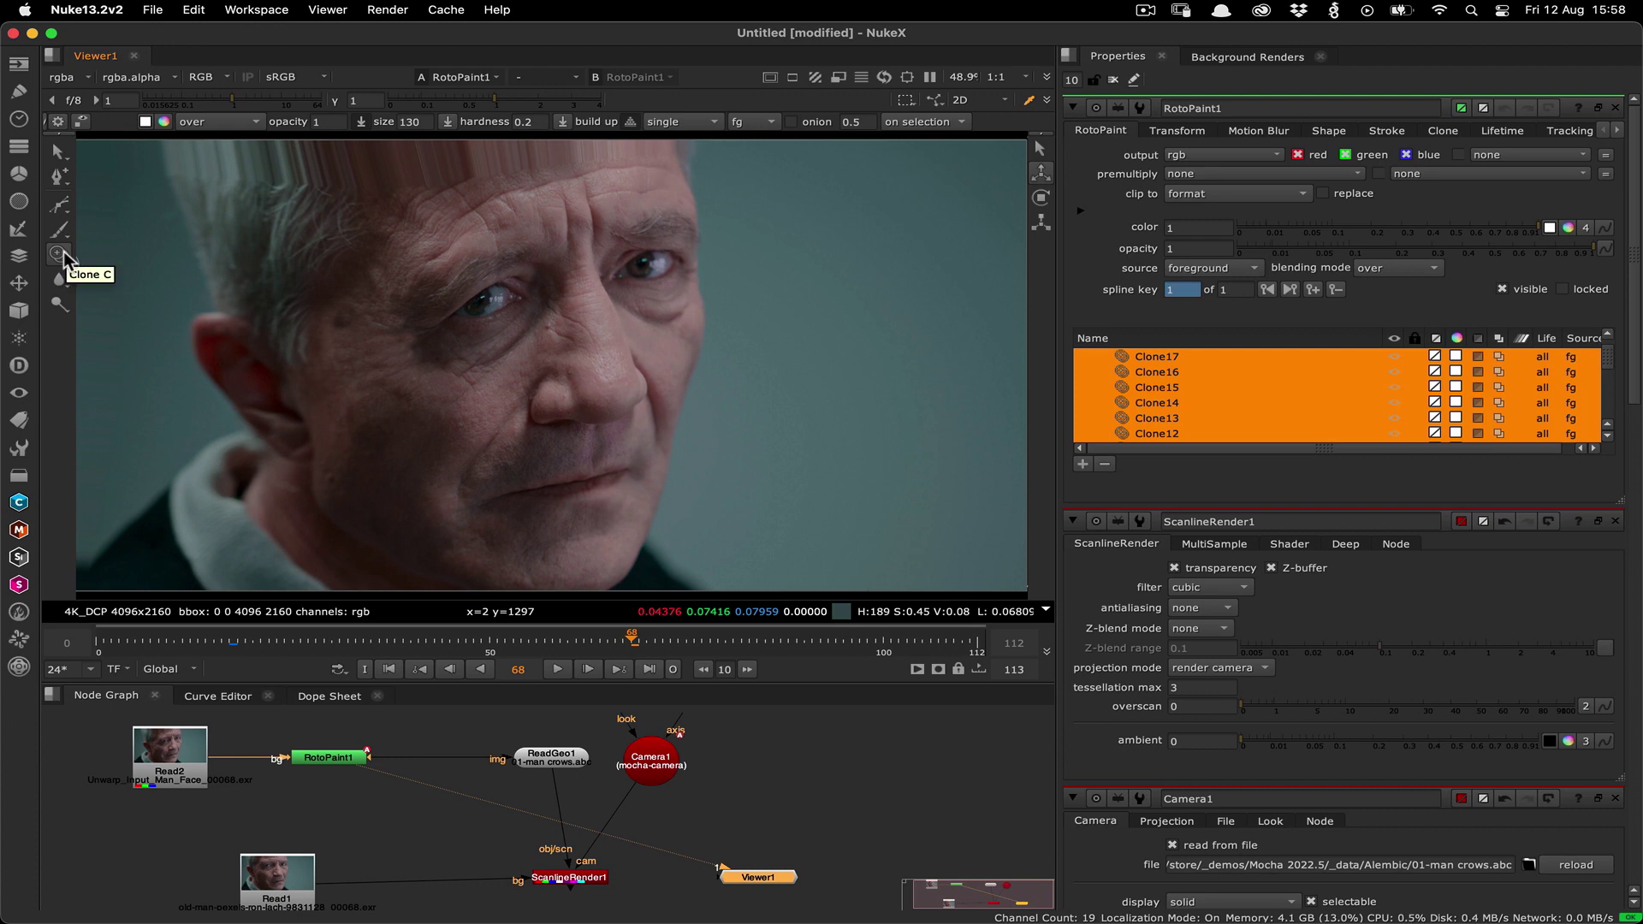
pyautogui.moveTo(337, 341); pyautogui.dragTo(353, 386)
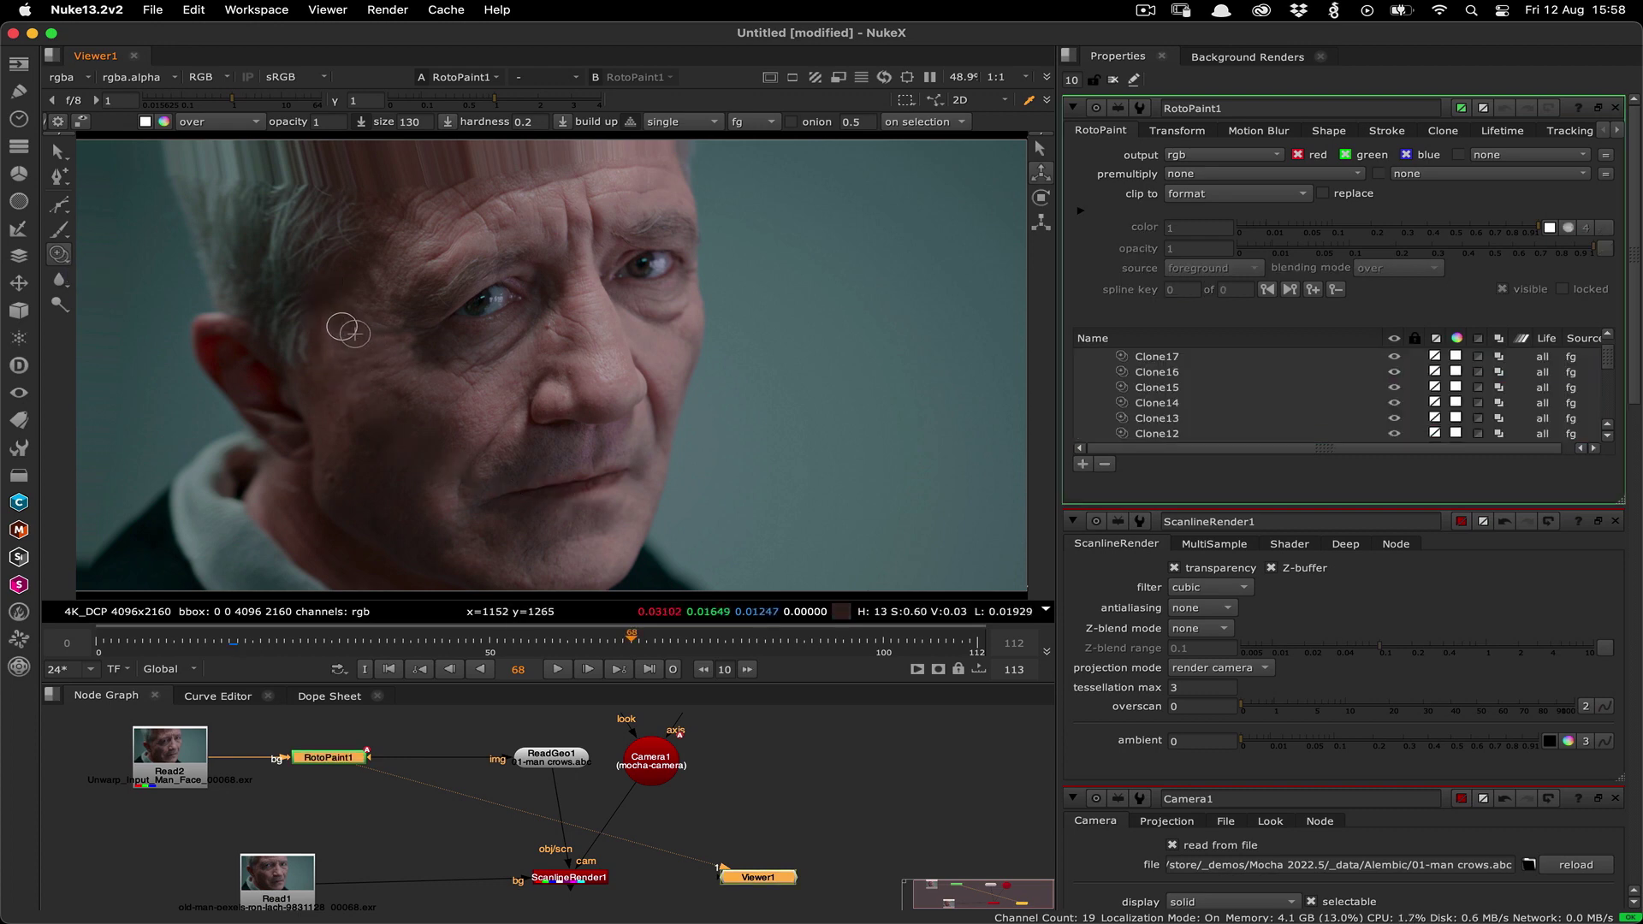
pyautogui.click(1543, 355)
pyautogui.click(1547, 332)
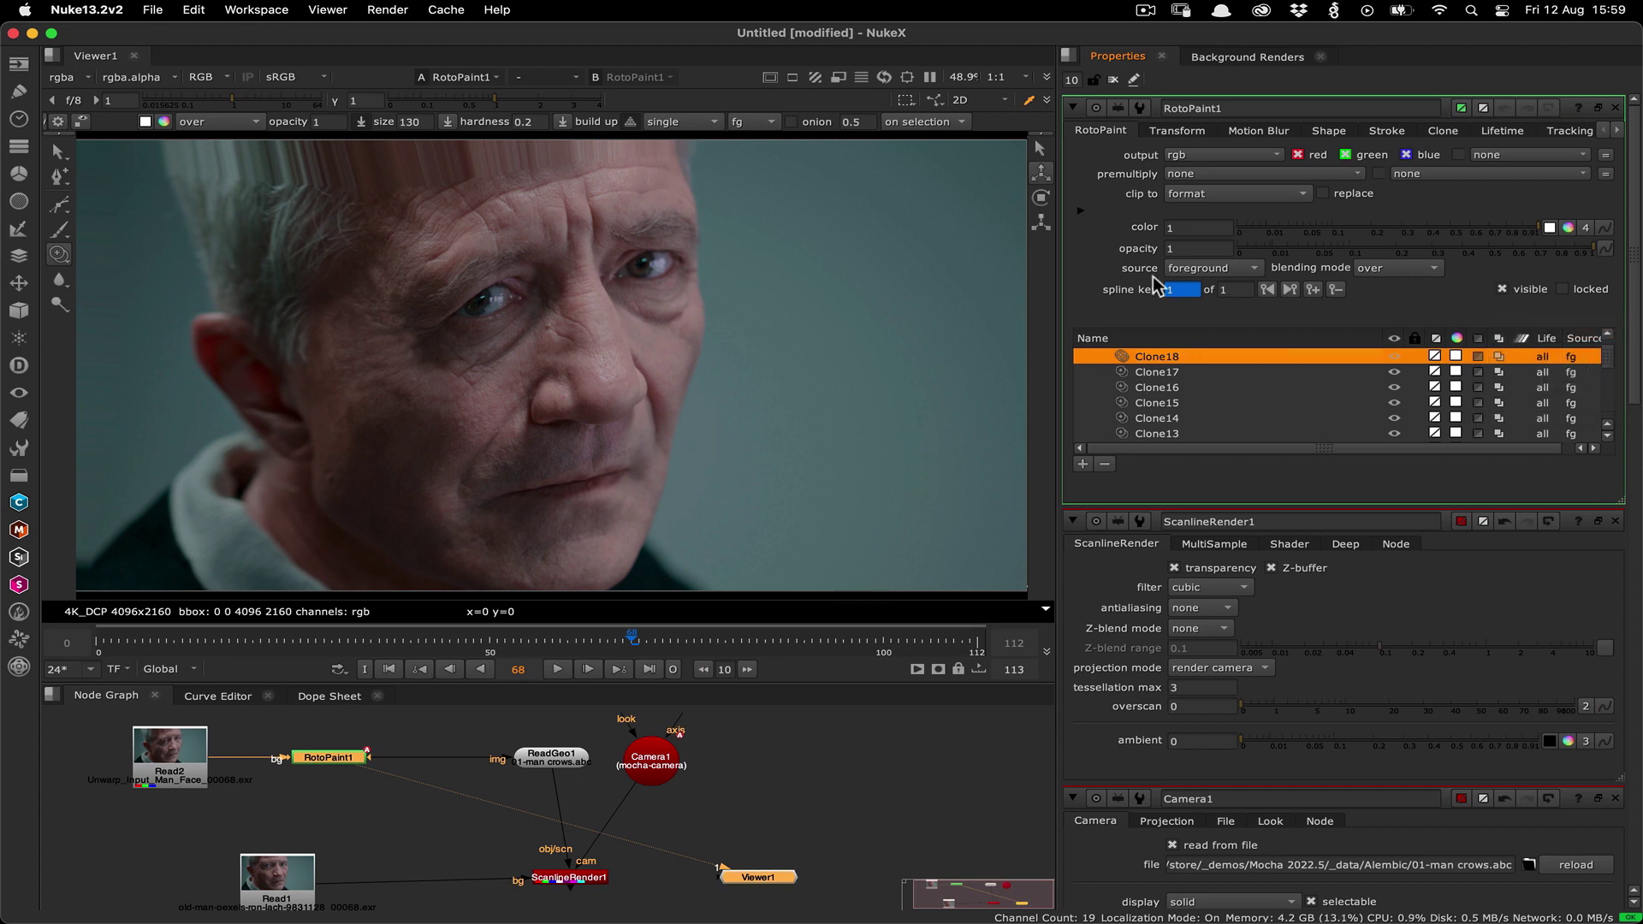
# Play ScanlineRender1's rewarped render including the new cheek fix
pyautogui.press('1')
pyautogui.click(558, 669)
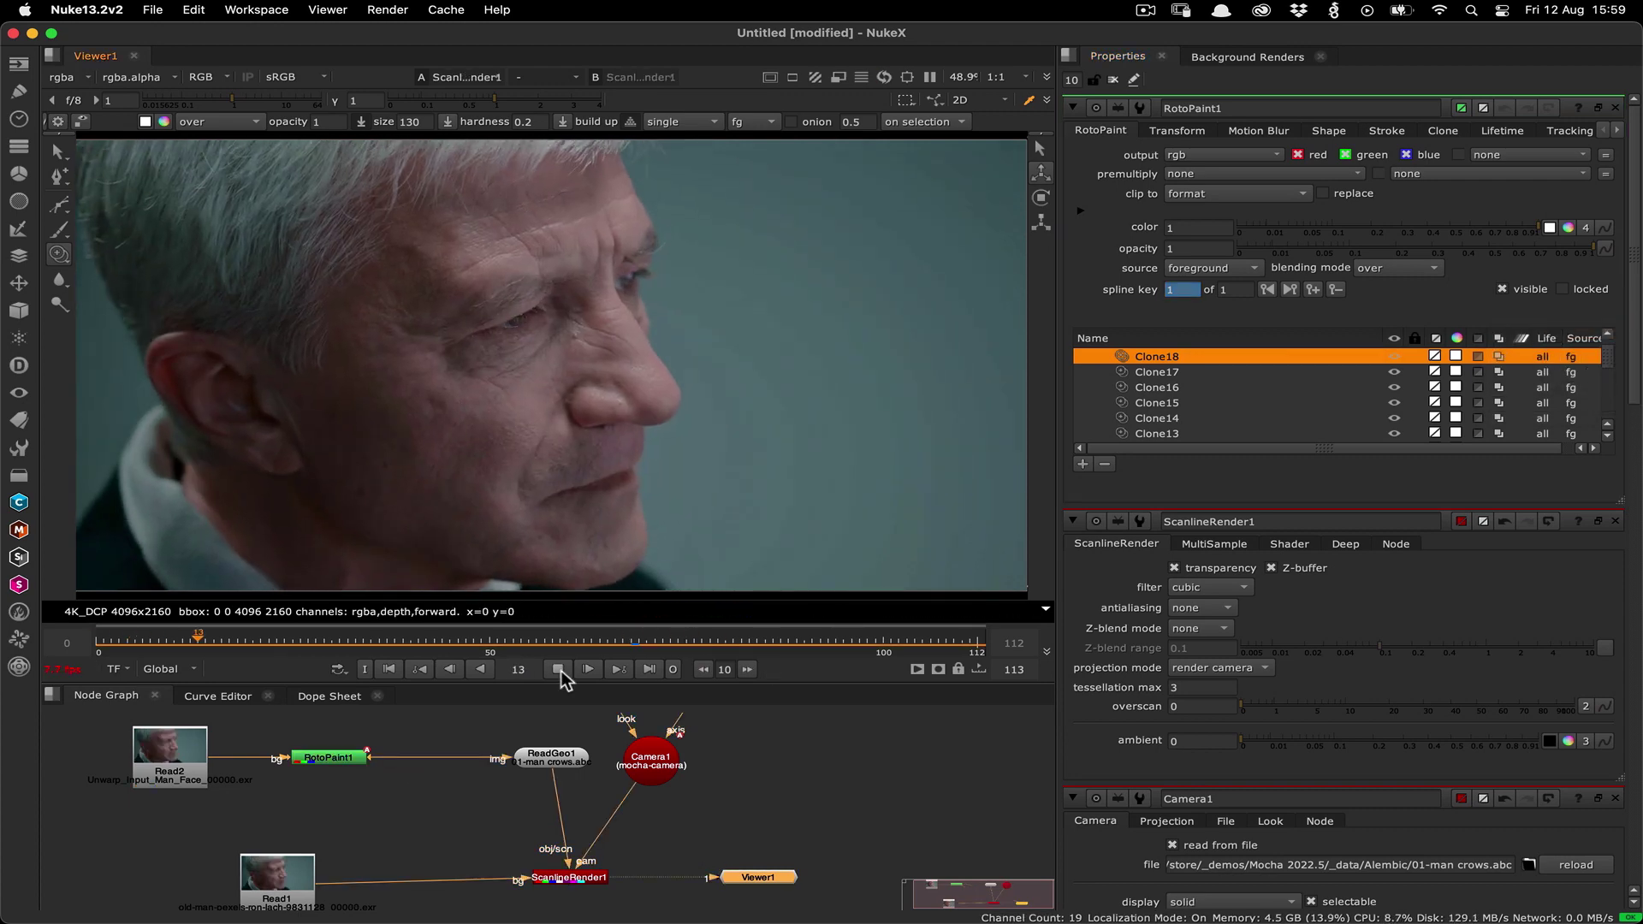